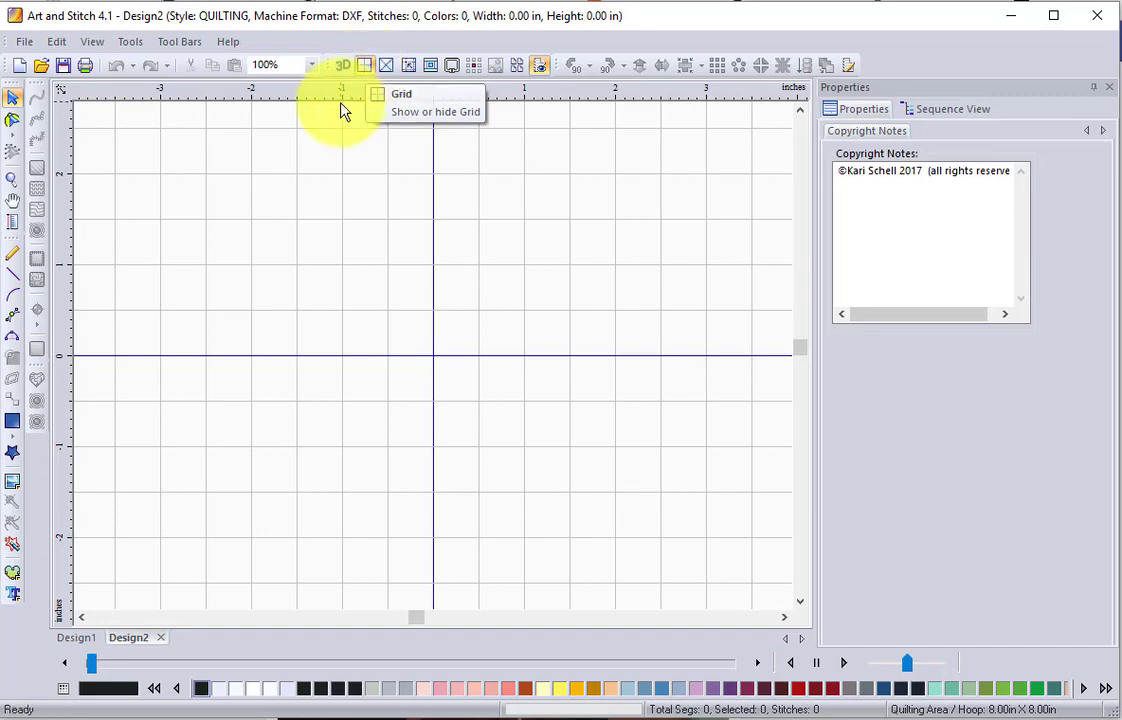
# With snap to grid on, draw an open line path through (-1,0), (0,0), (0,1), (1,1) and (1,0) inches.
pyautogui.rightClick(368, 97)
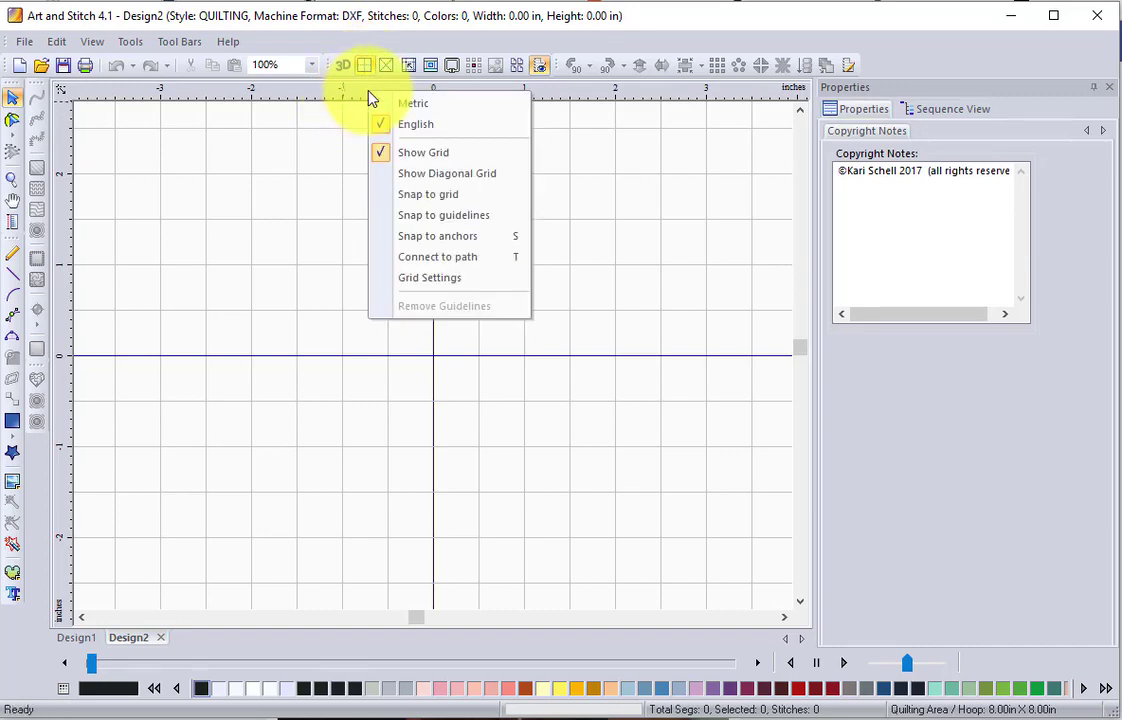
pyautogui.click(436, 198)
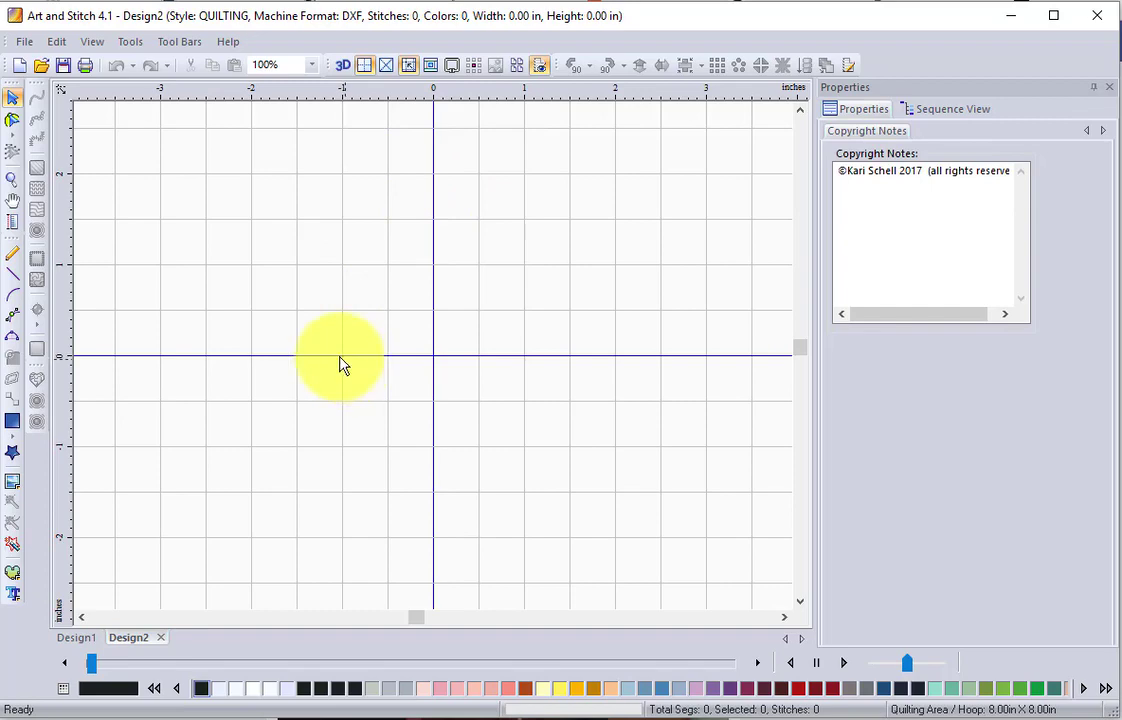
pyautogui.click(13, 278)
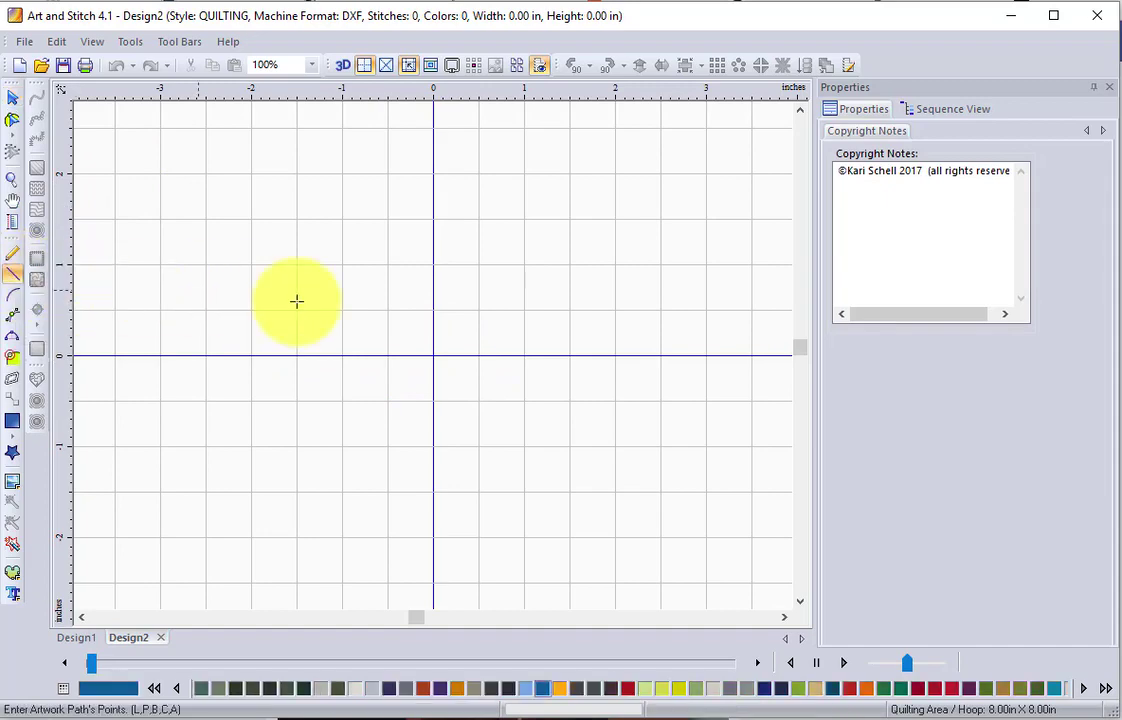
pyautogui.click(342, 355)
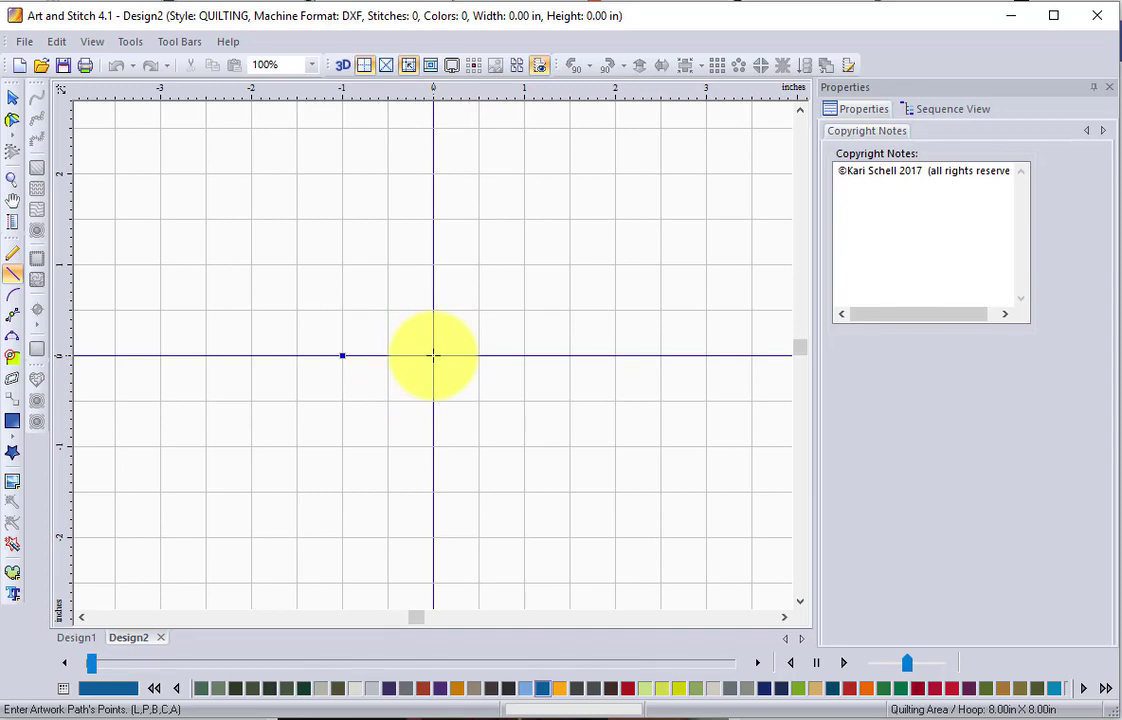
pyautogui.click(433, 355)
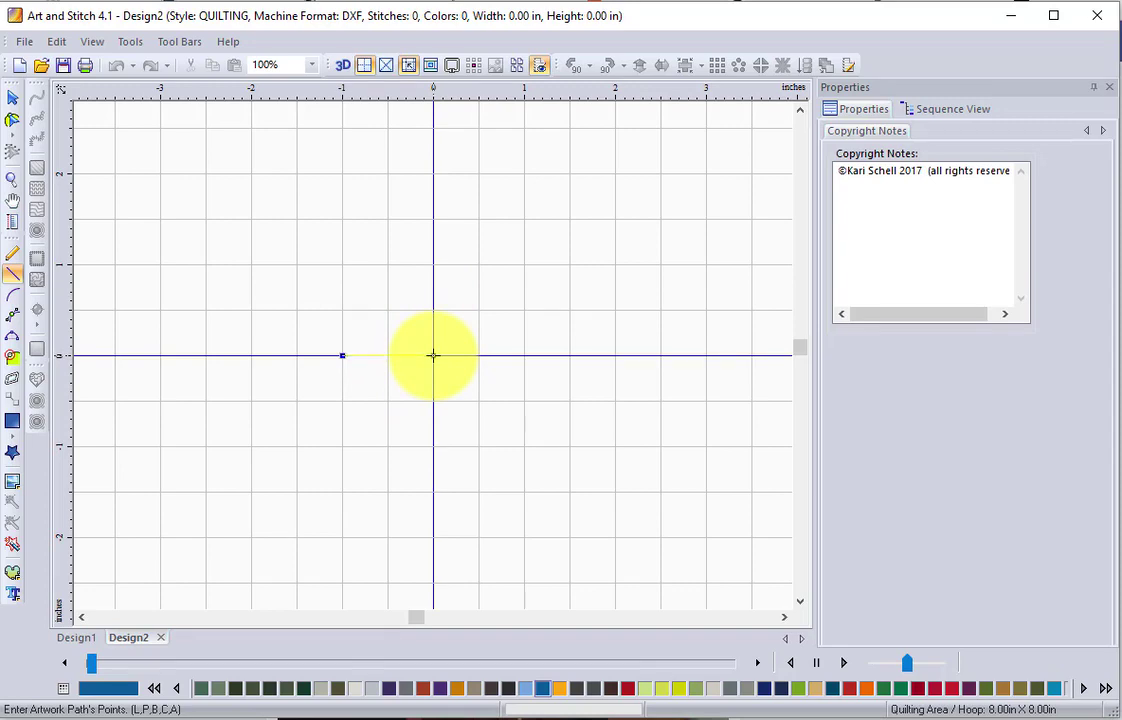
pyautogui.click(433, 264)
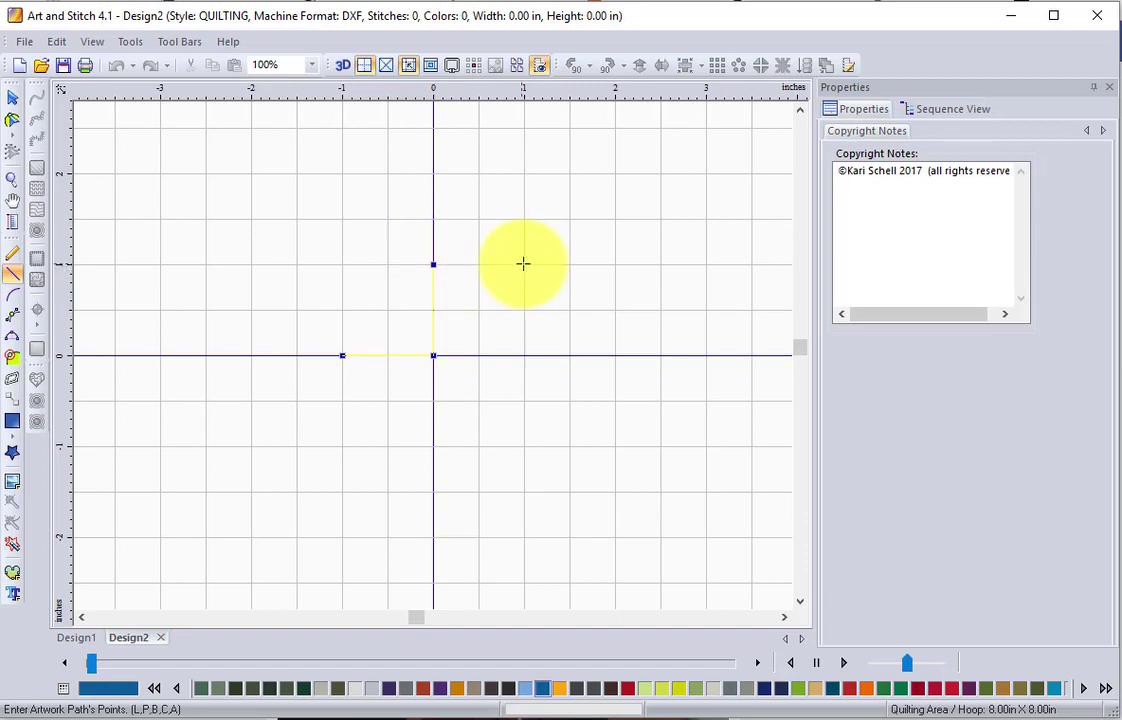
pyautogui.click(525, 264)
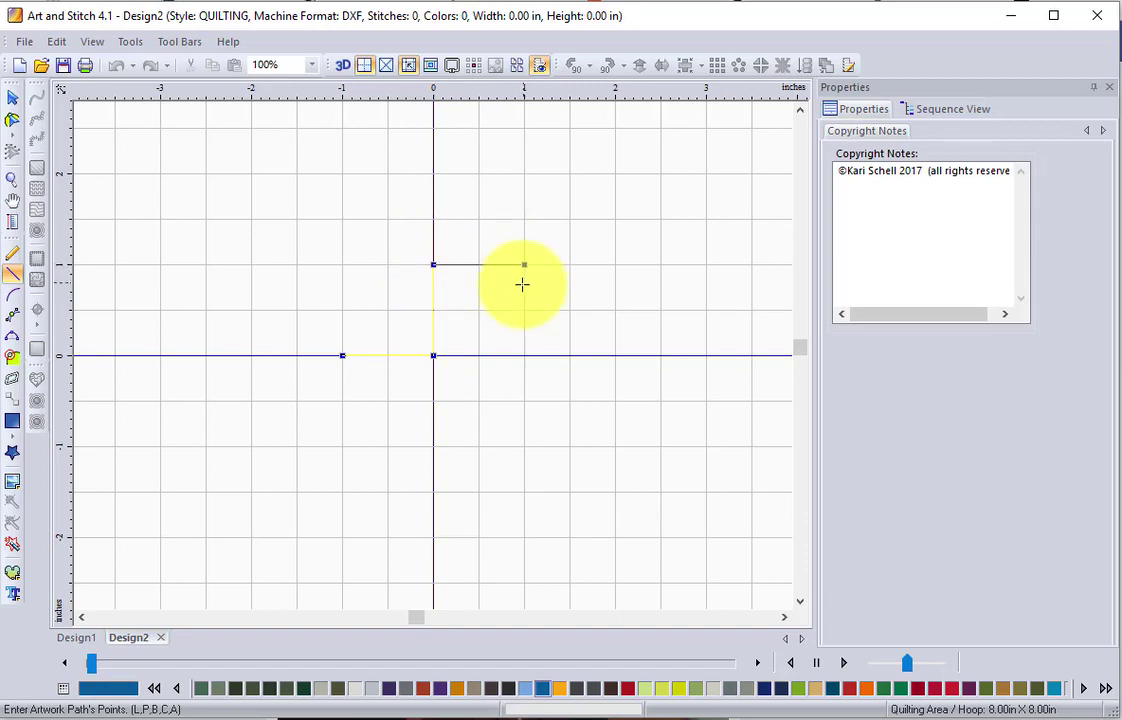
pyautogui.click(524, 355)
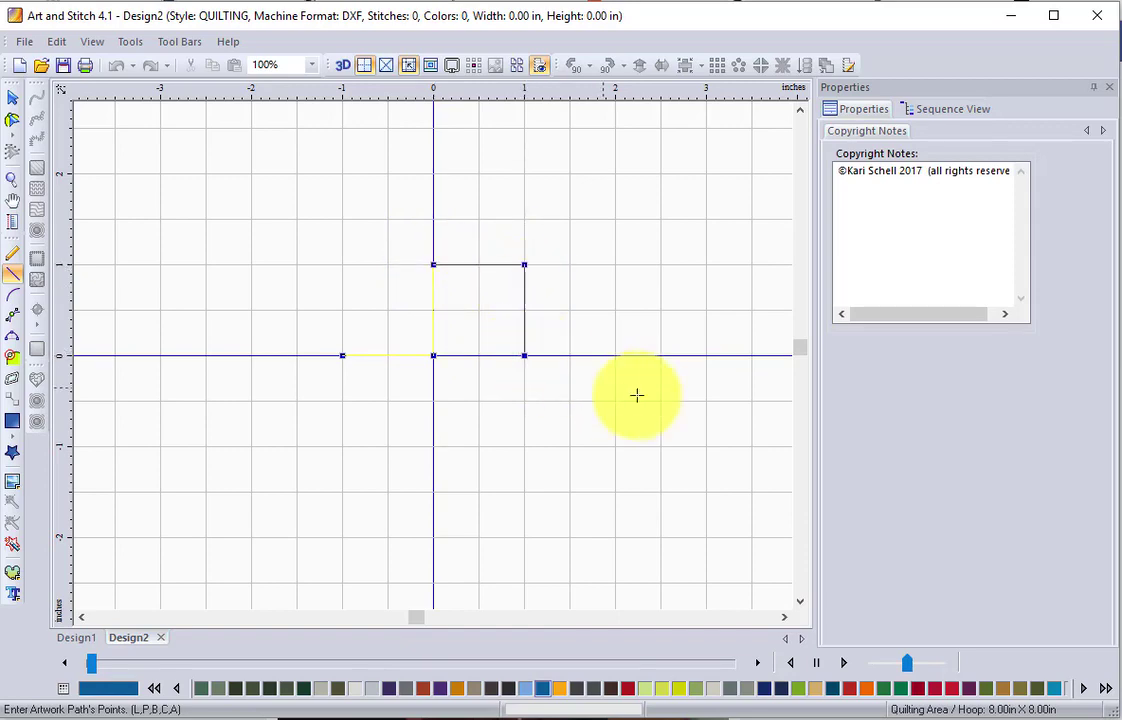
pyautogui.click(13, 100)
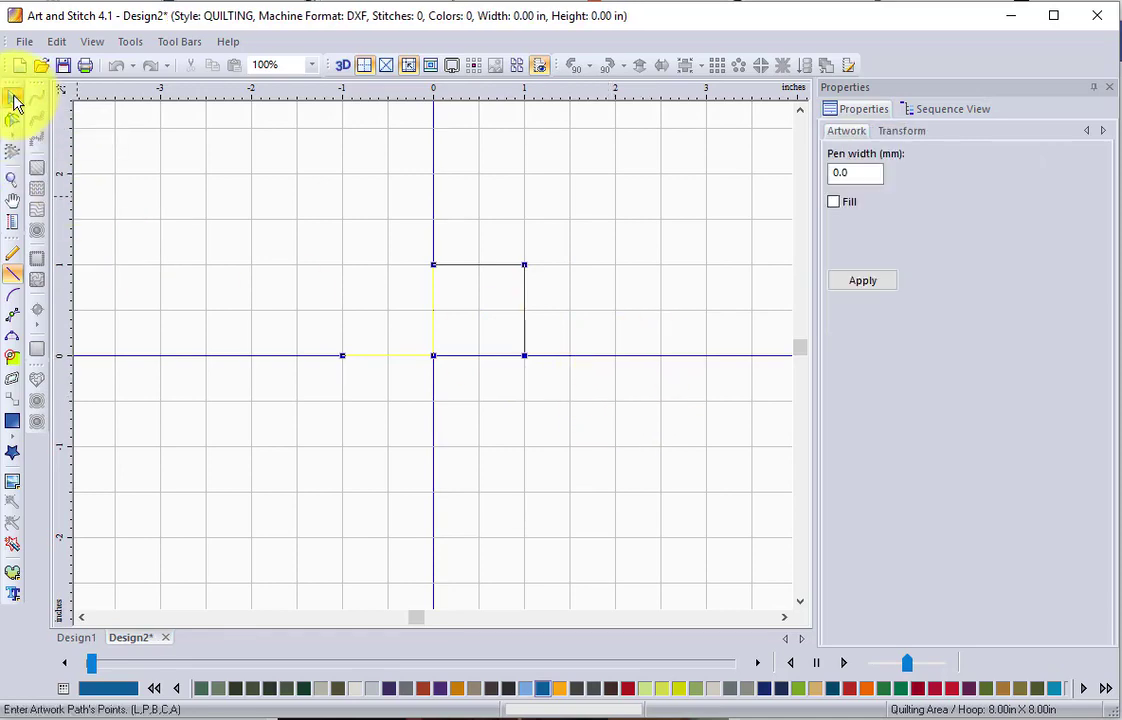
# Hide the grid and leave the stepped path deselected.
pyautogui.click(458, 310)
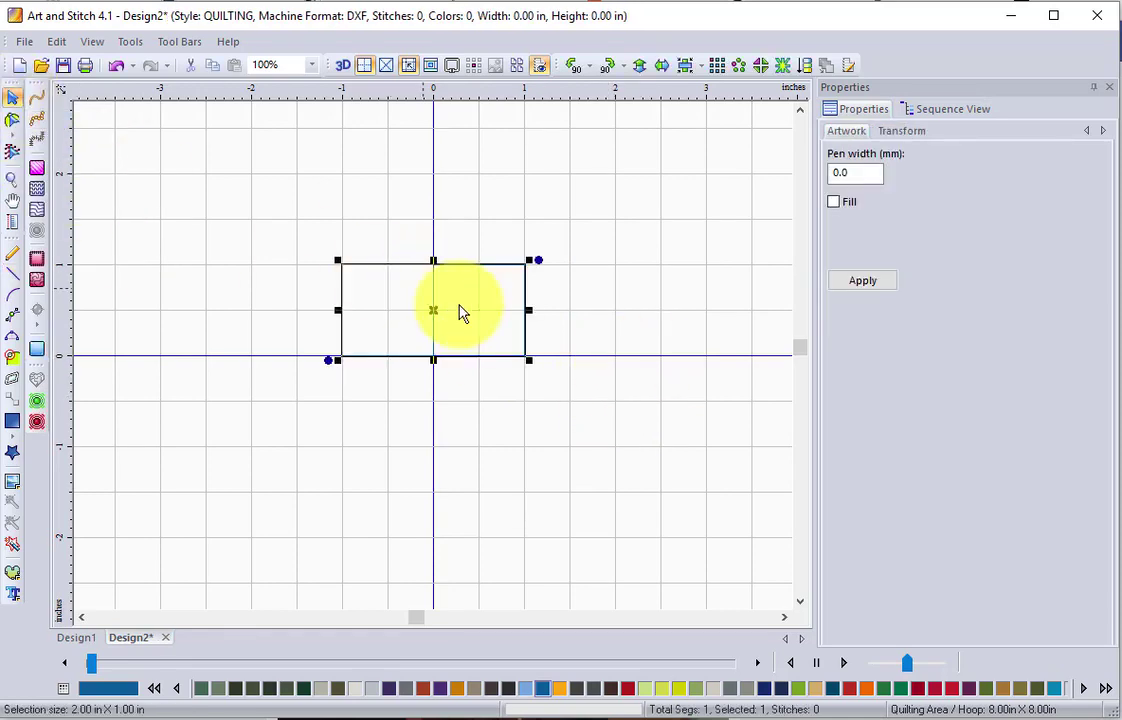
pyautogui.click(366, 68)
pyautogui.click(605, 292)
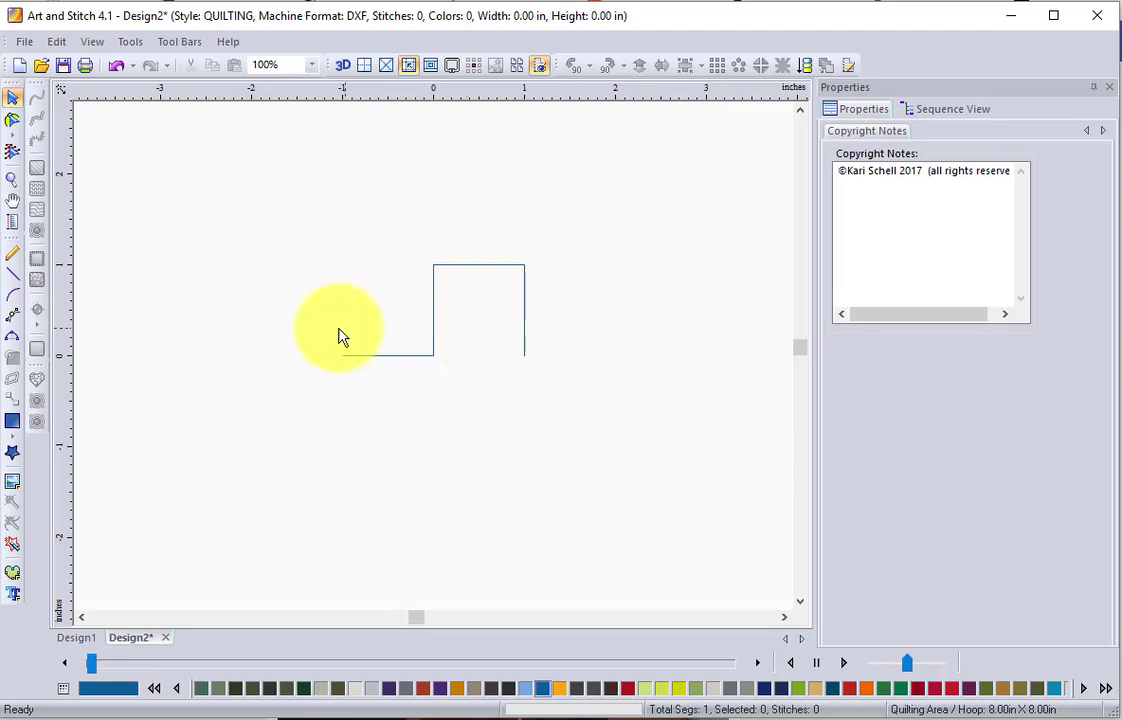
# Try to convert the two upper points of the path to cusp points with Reshape.
pyautogui.click(13, 122)
pyautogui.click(474, 267)
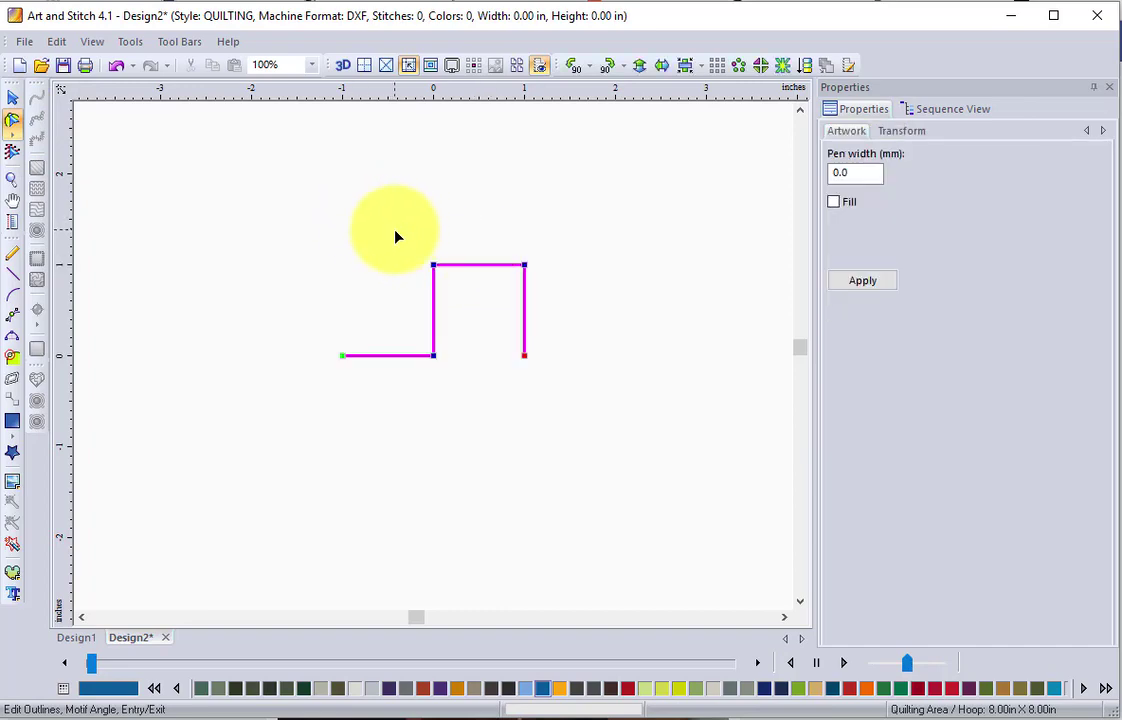
pyautogui.moveTo(398, 226); pyautogui.dragTo(586, 306)
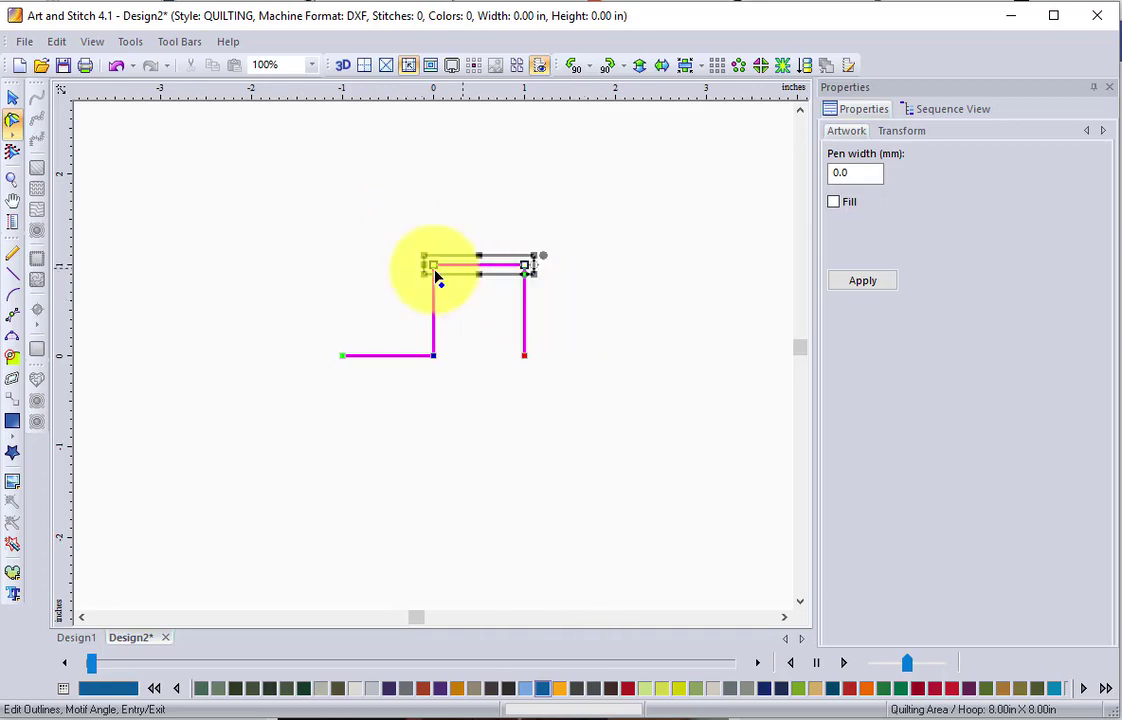
pyautogui.rightClick(525, 272)
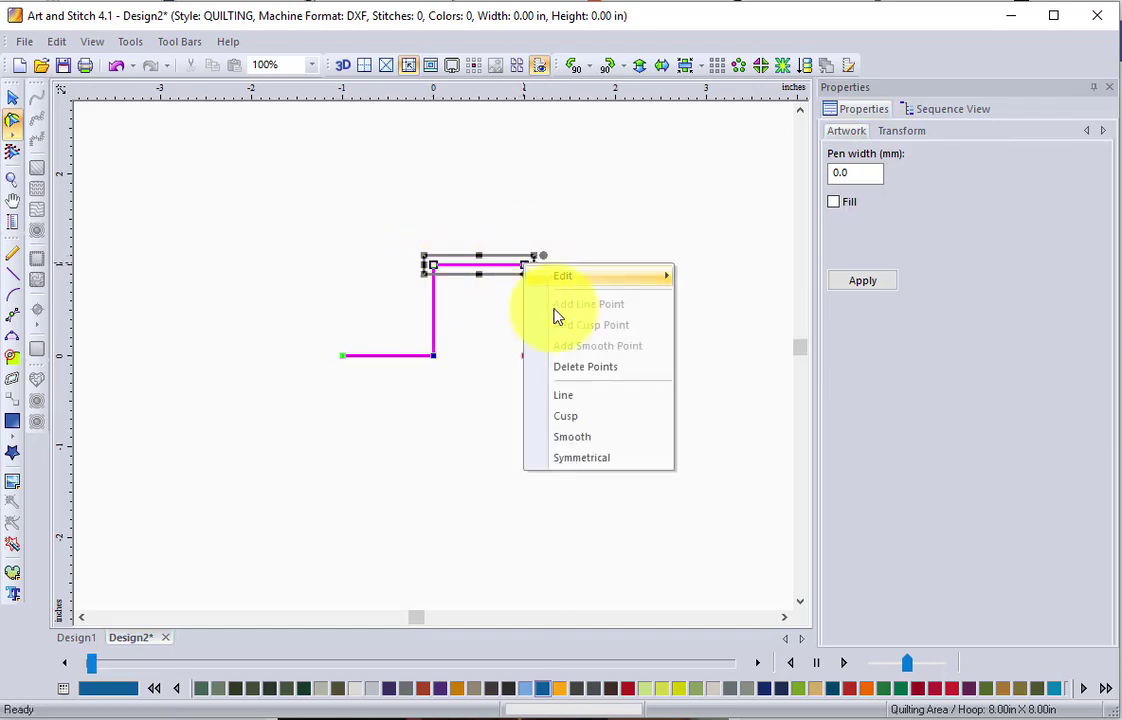
pyautogui.click(573, 419)
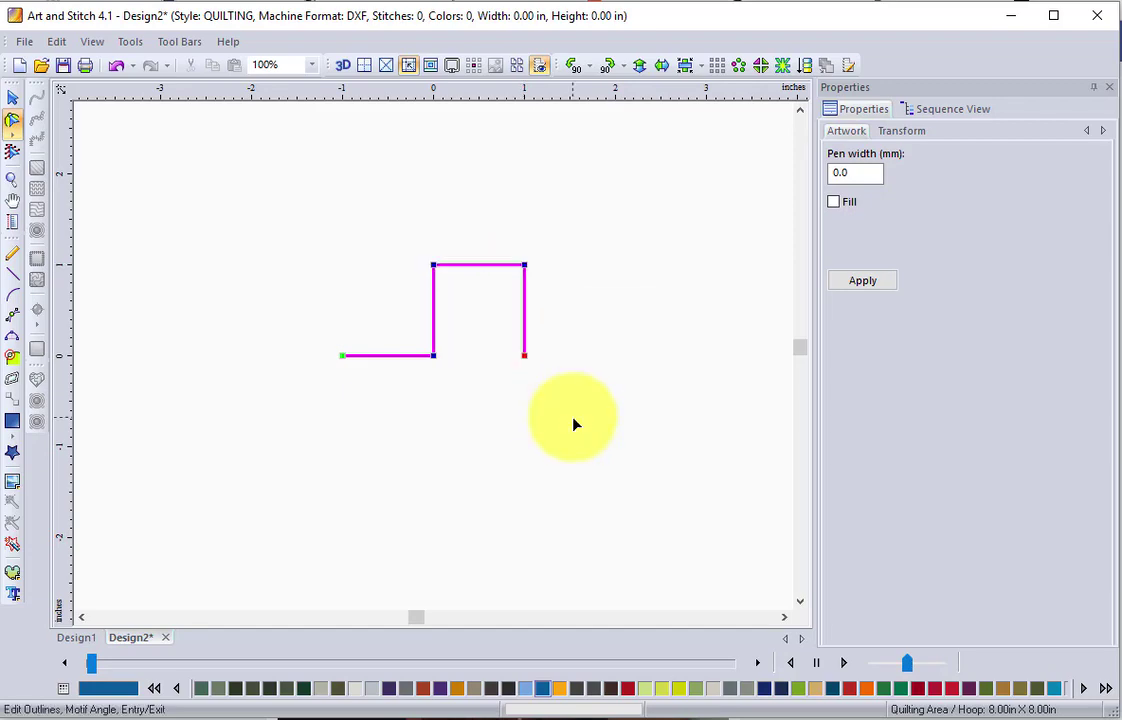
pyautogui.click(524, 265)
pyautogui.press('Escape')
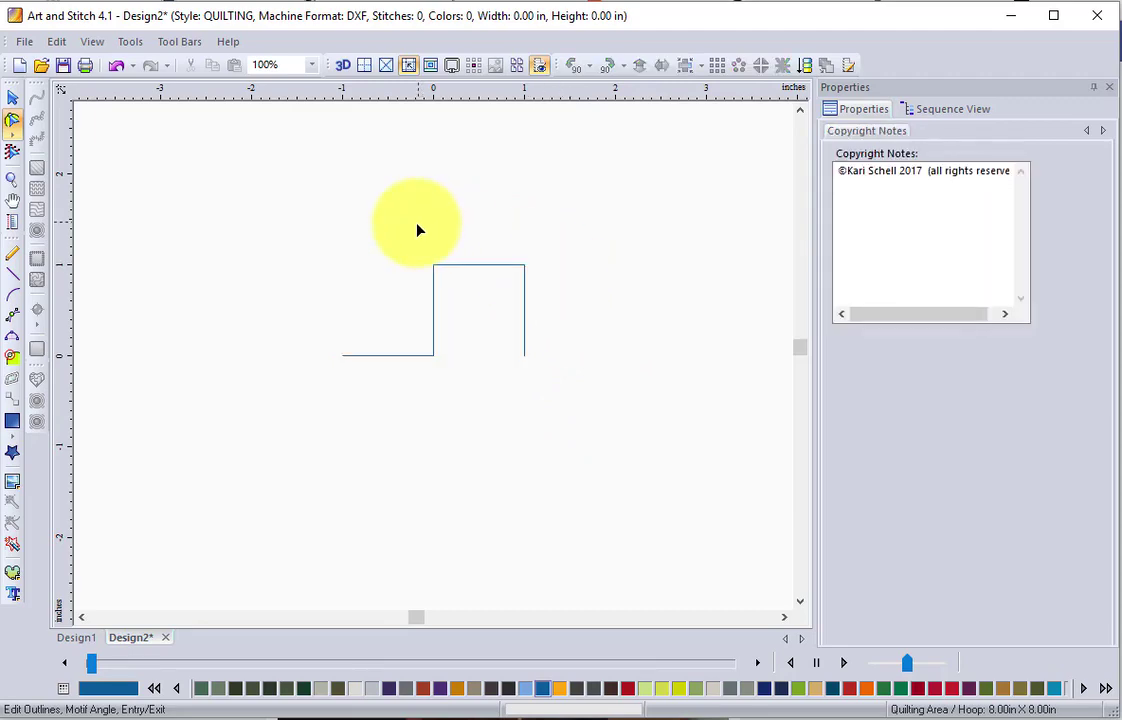
# Reshape the path by converting its two upper corner points to smooth points.
pyautogui.click(13, 122)
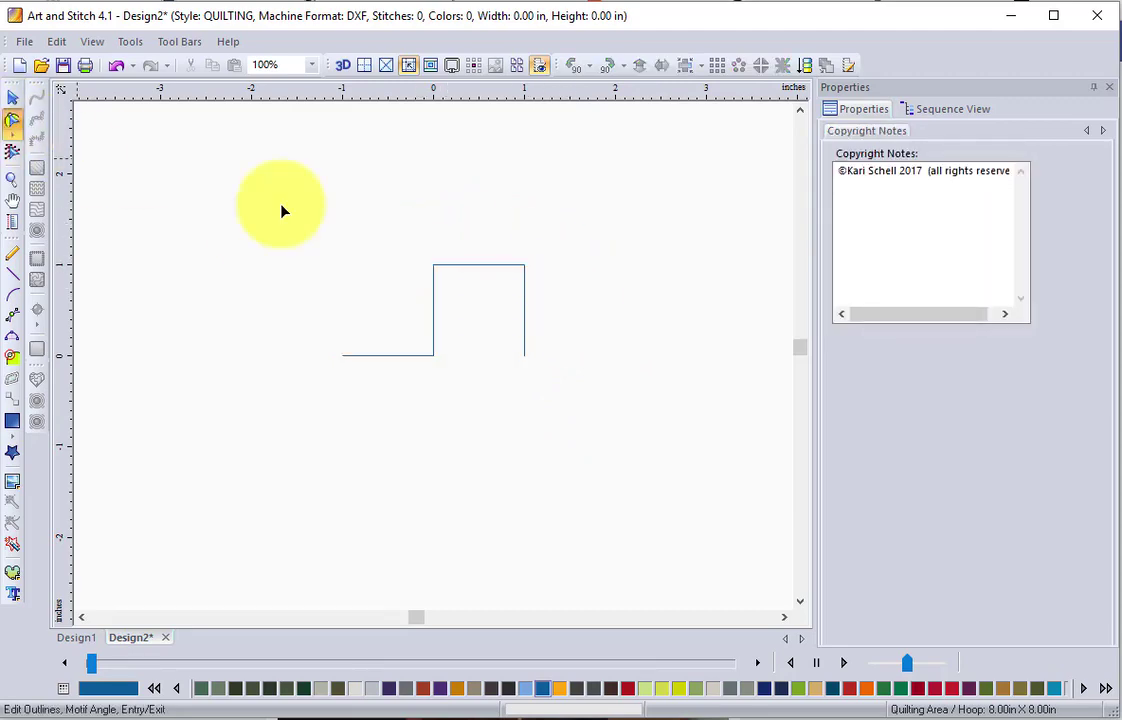
pyautogui.click(492, 273)
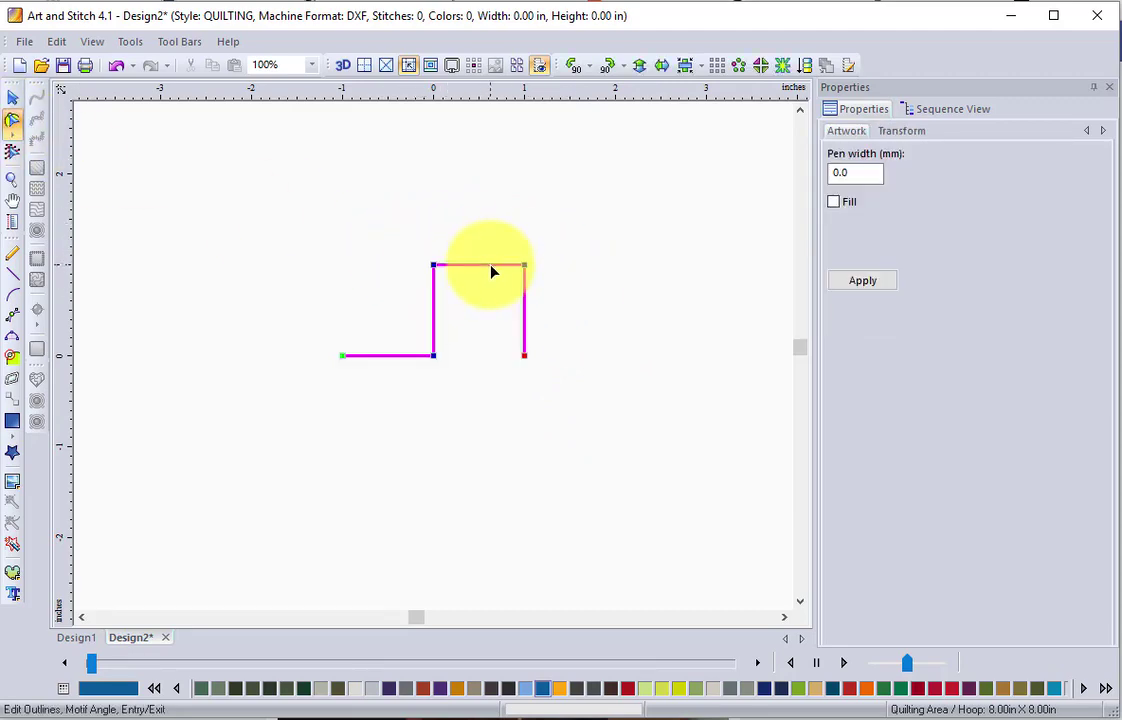
pyautogui.click(12, 122)
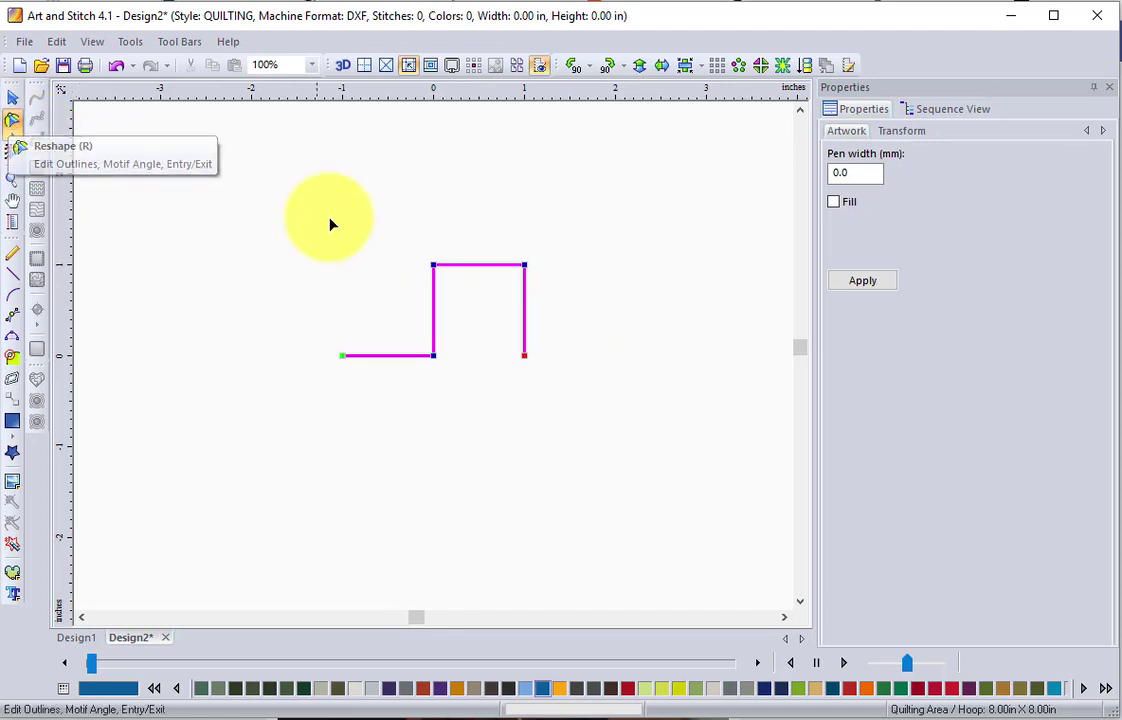
pyautogui.moveTo(388, 240); pyautogui.dragTo(570, 309)
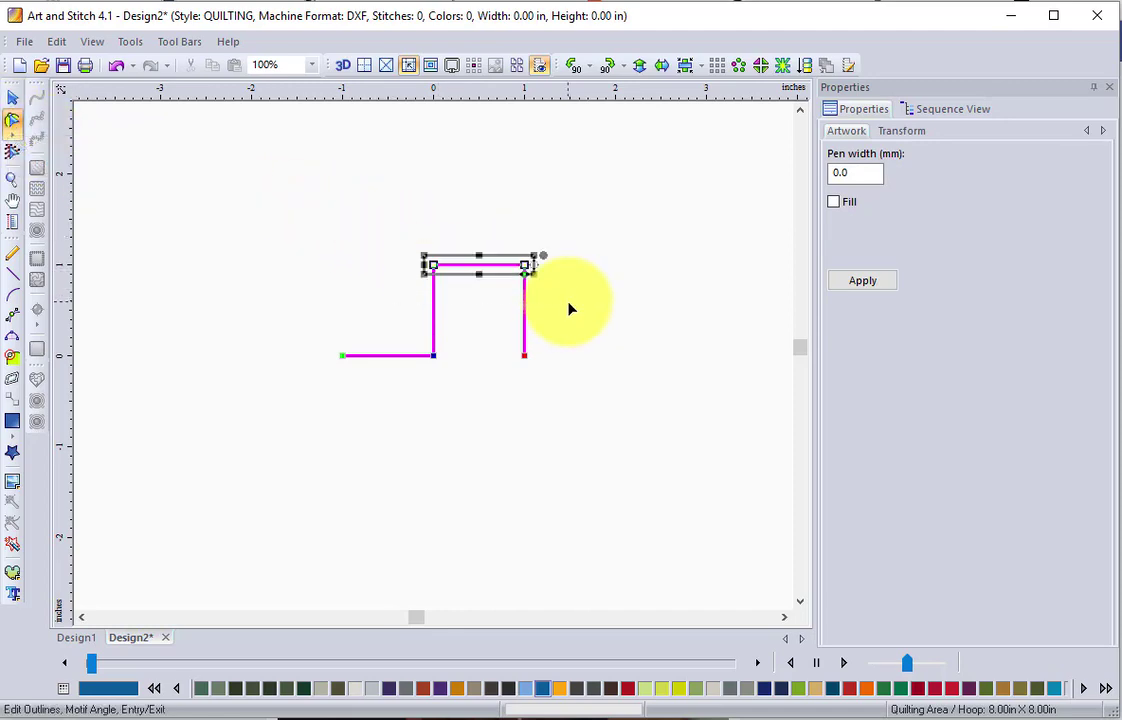
pyautogui.rightClick(466, 267)
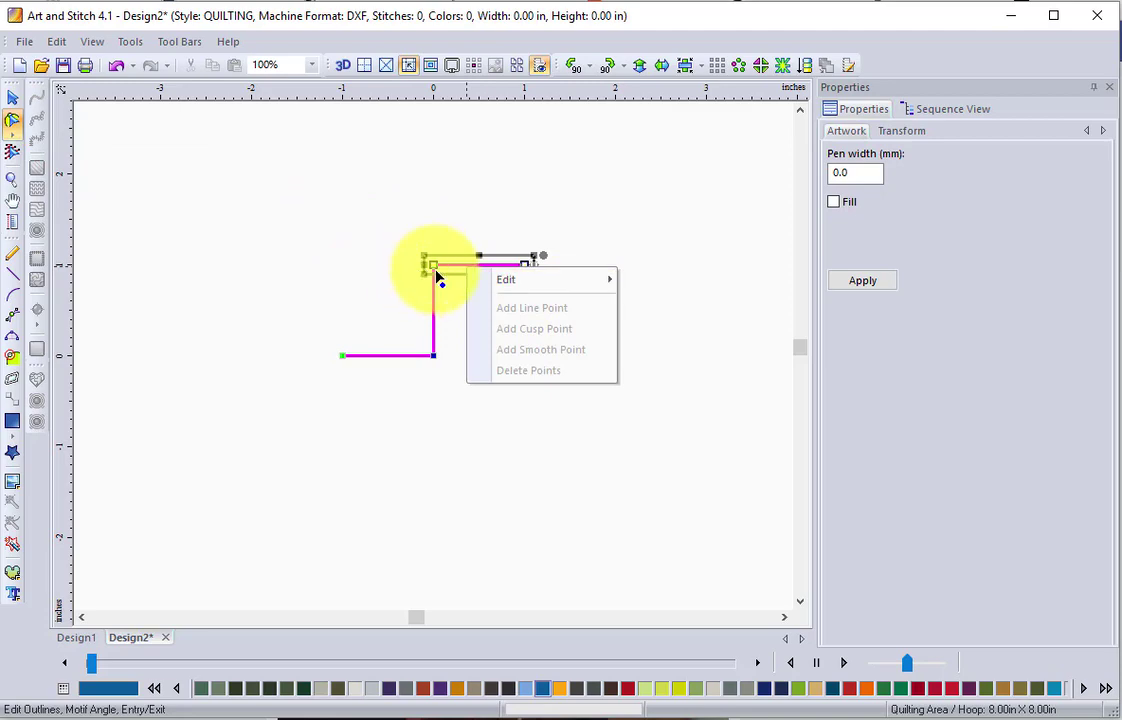
pyautogui.rightClick(434, 266)
pyautogui.click(503, 443)
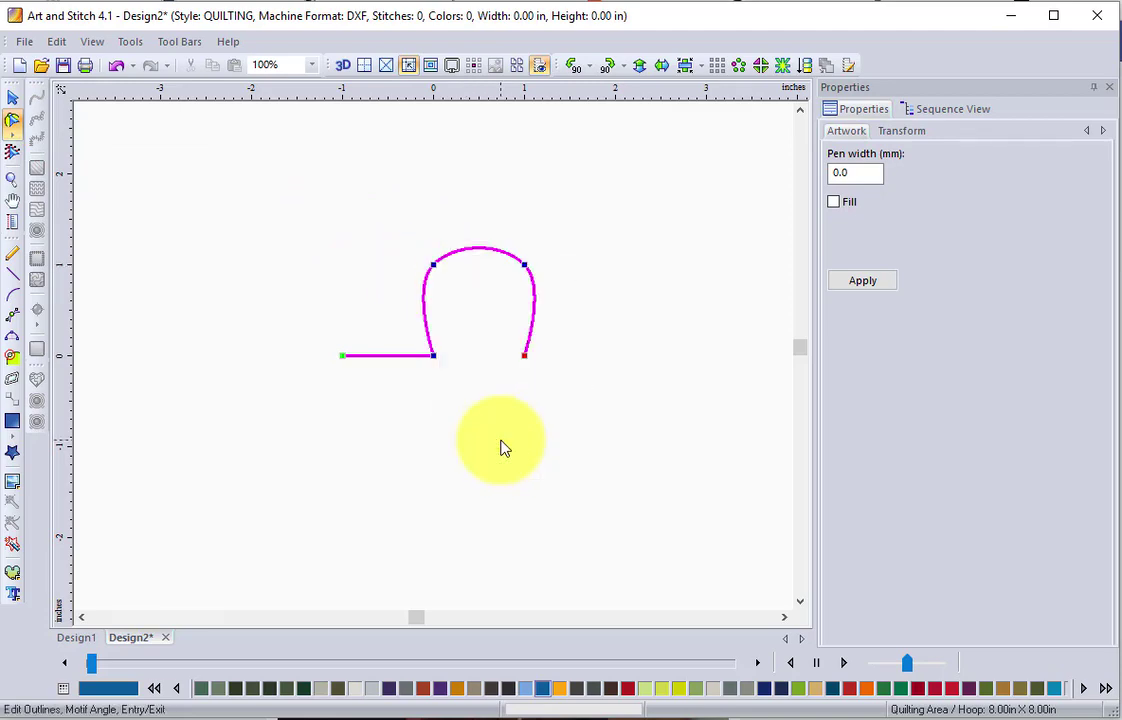
# Convert the two upper points to cusps and adjust their lower handles so both sides are straight beneath the arched top.
pyautogui.click(435, 268)
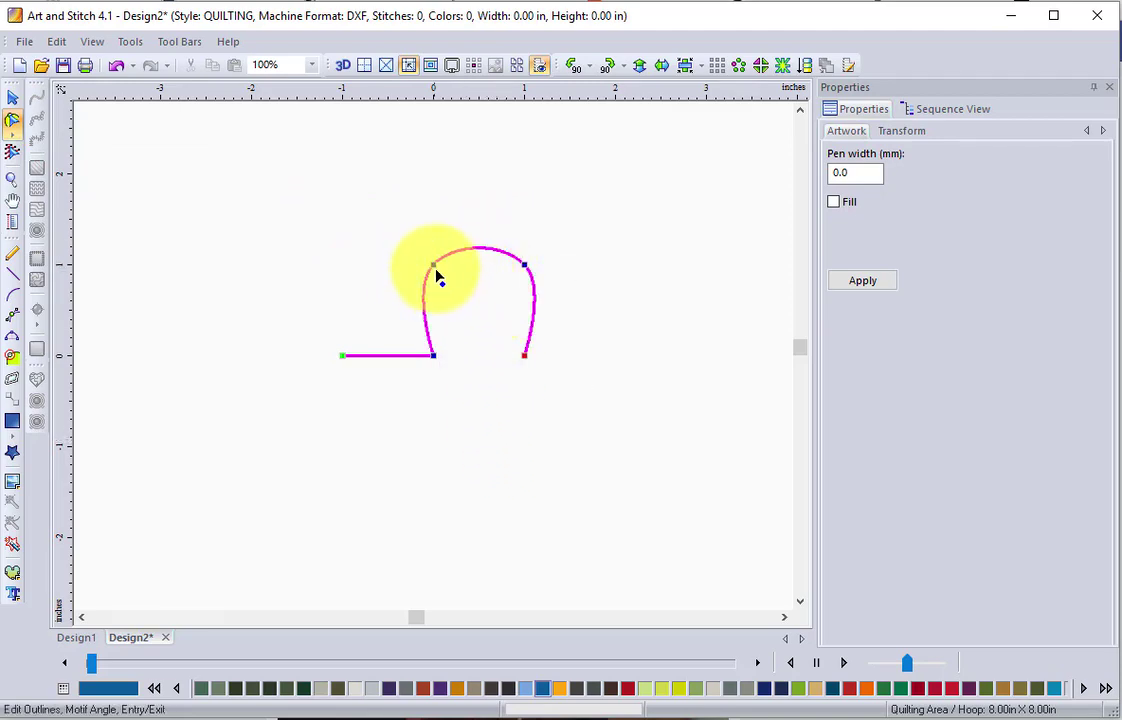
pyautogui.moveTo(401, 222); pyautogui.dragTo(533, 298)
pyautogui.rightClick(524, 267)
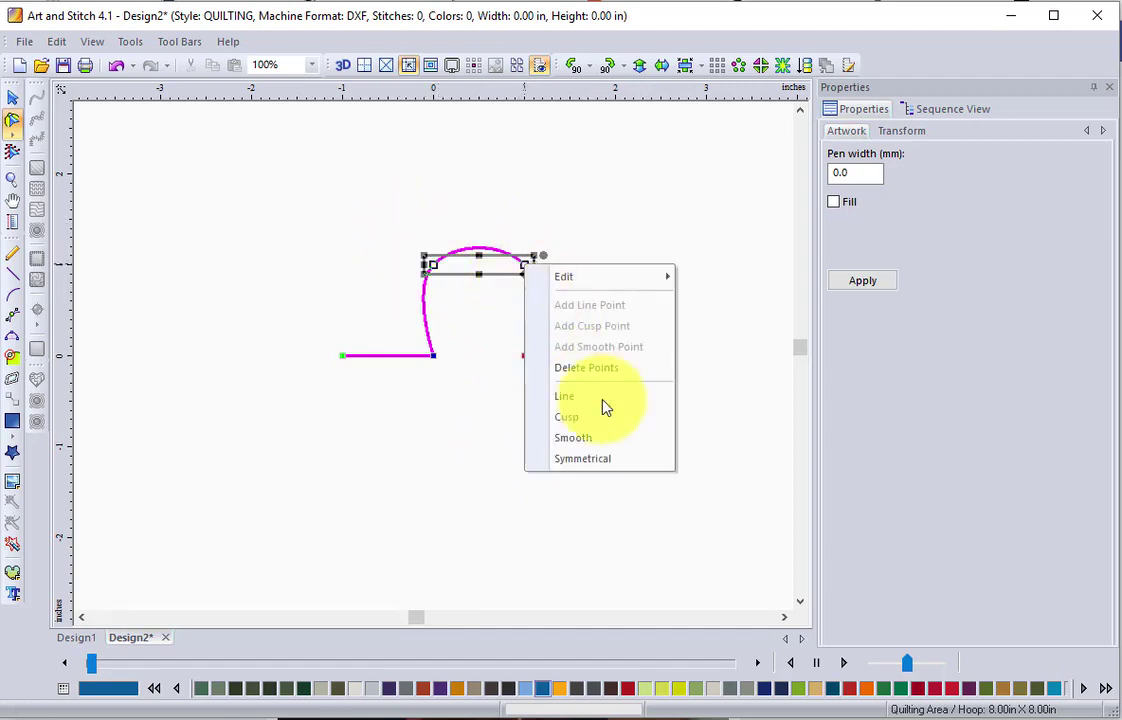
pyautogui.click(572, 428)
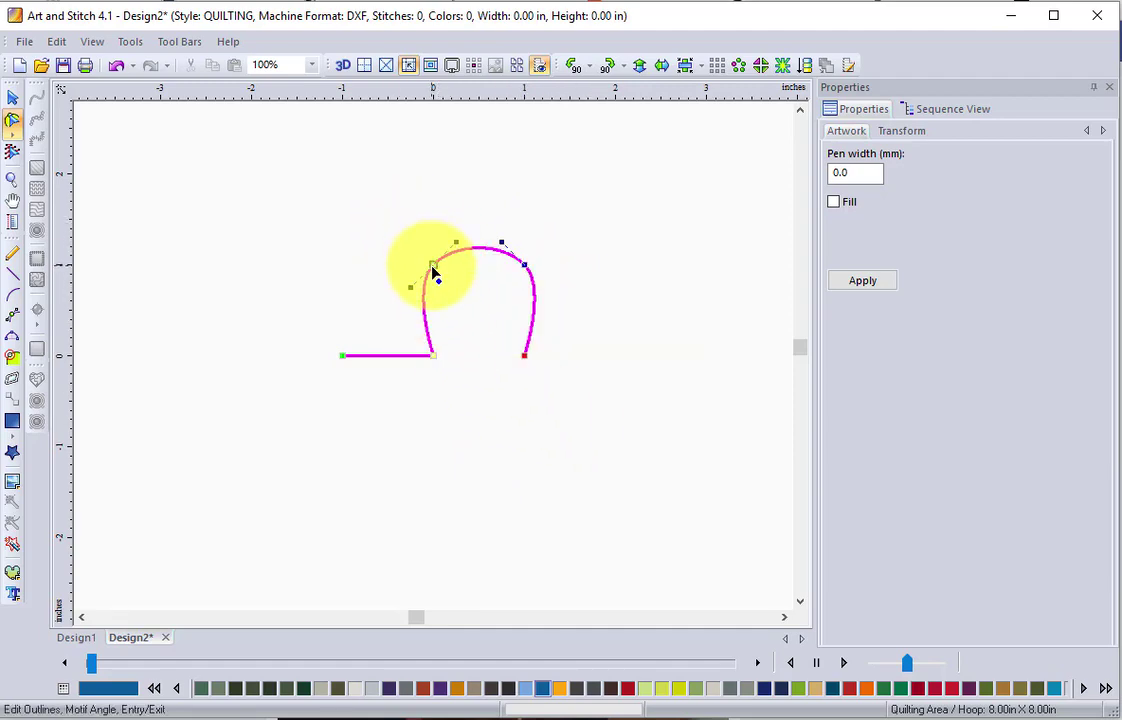
pyautogui.moveTo(433, 272); pyautogui.dragTo(433, 300)
pyautogui.moveTo(526, 280)
pyautogui.mouseDown()
pyautogui.moveTo(547, 295)
pyautogui.moveTo(530, 302)
pyautogui.mouseUp()
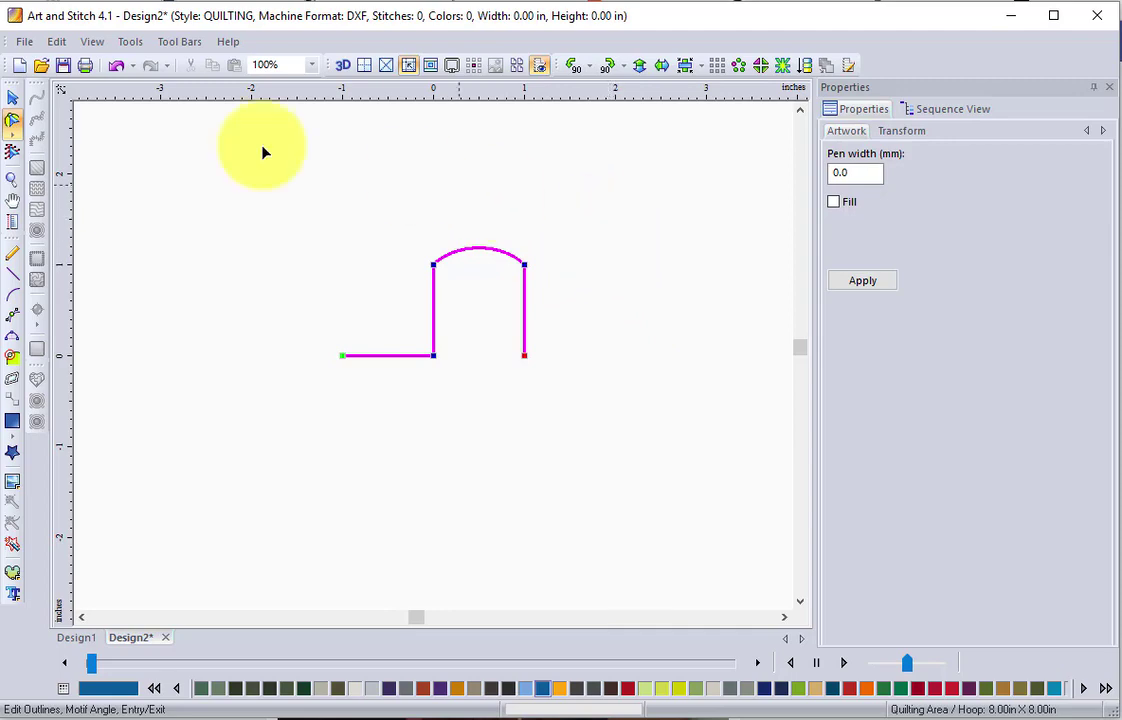
# Duplicate the arched path and place one copy about 3 in left and 1.25 in above the other.
pyautogui.click(13, 99)
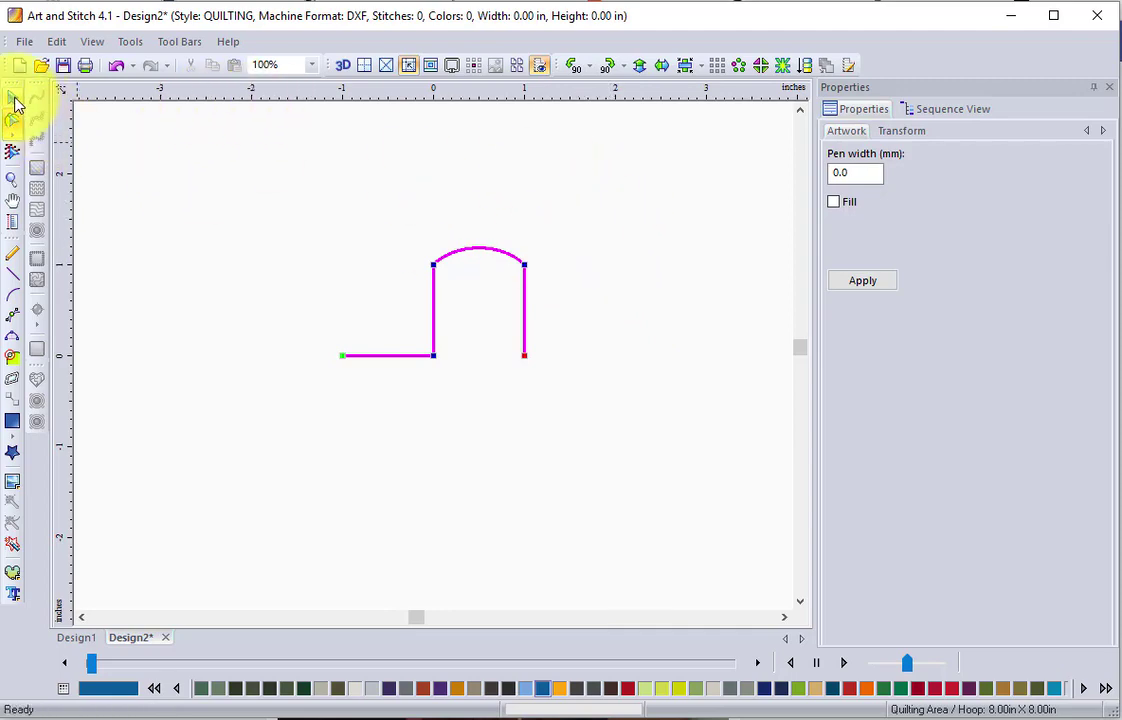
pyautogui.click(525, 262)
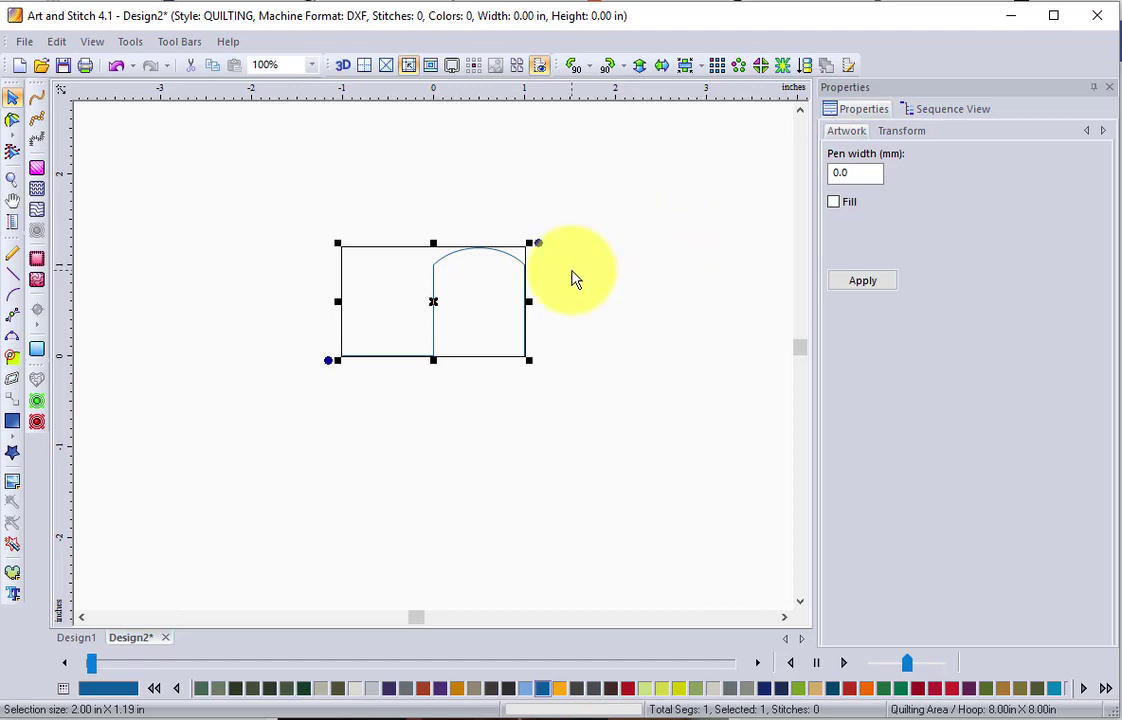
pyautogui.hotkey('ctrl', 'd')
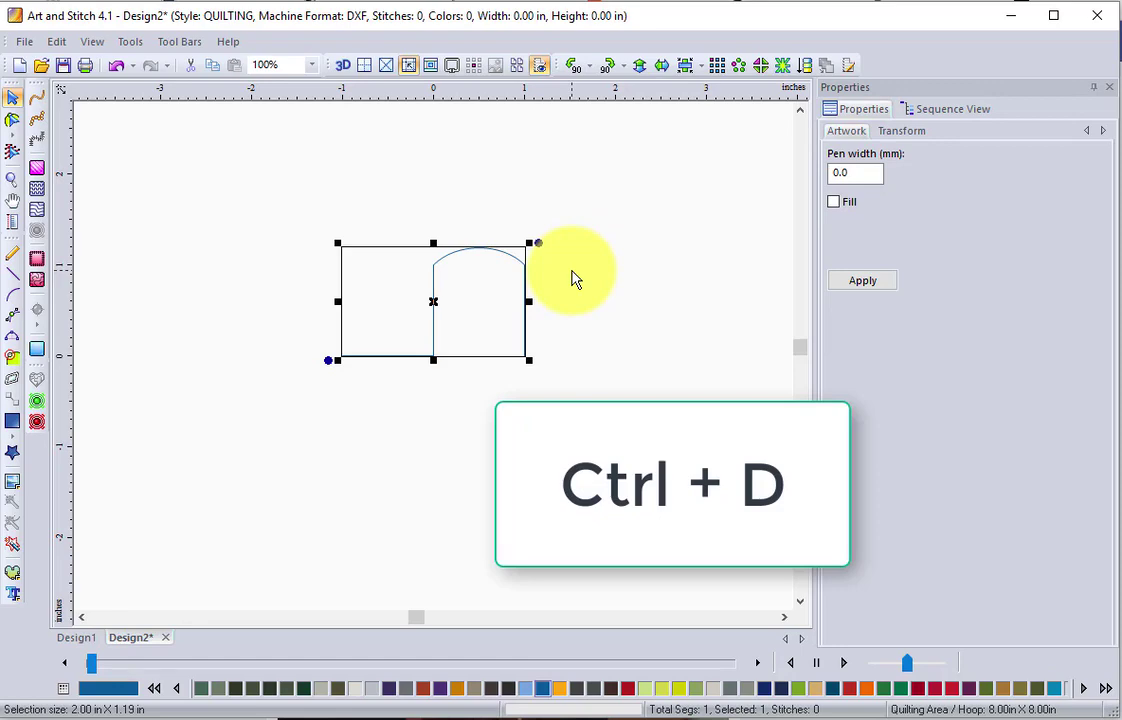
pyautogui.moveTo(459, 326); pyautogui.dragTo(165, 195)
pyautogui.click(585, 276)
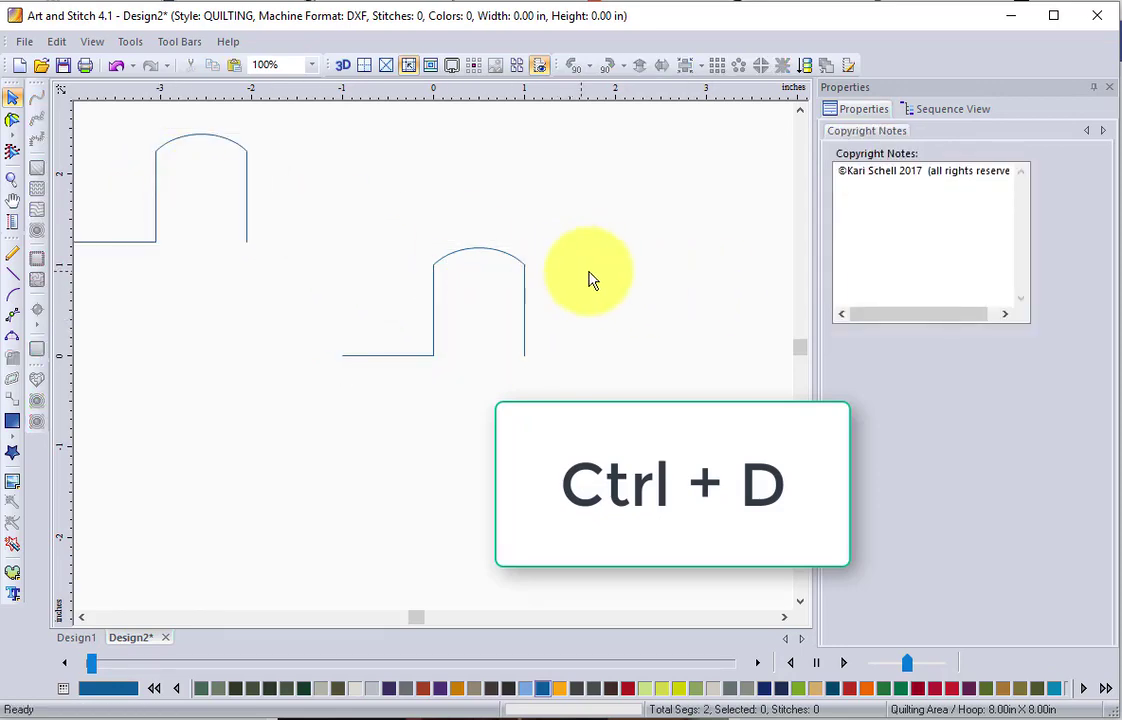
# Select the central arched path and preview it in Magic Circle without applying the arrangement.
pyautogui.click(435, 332)
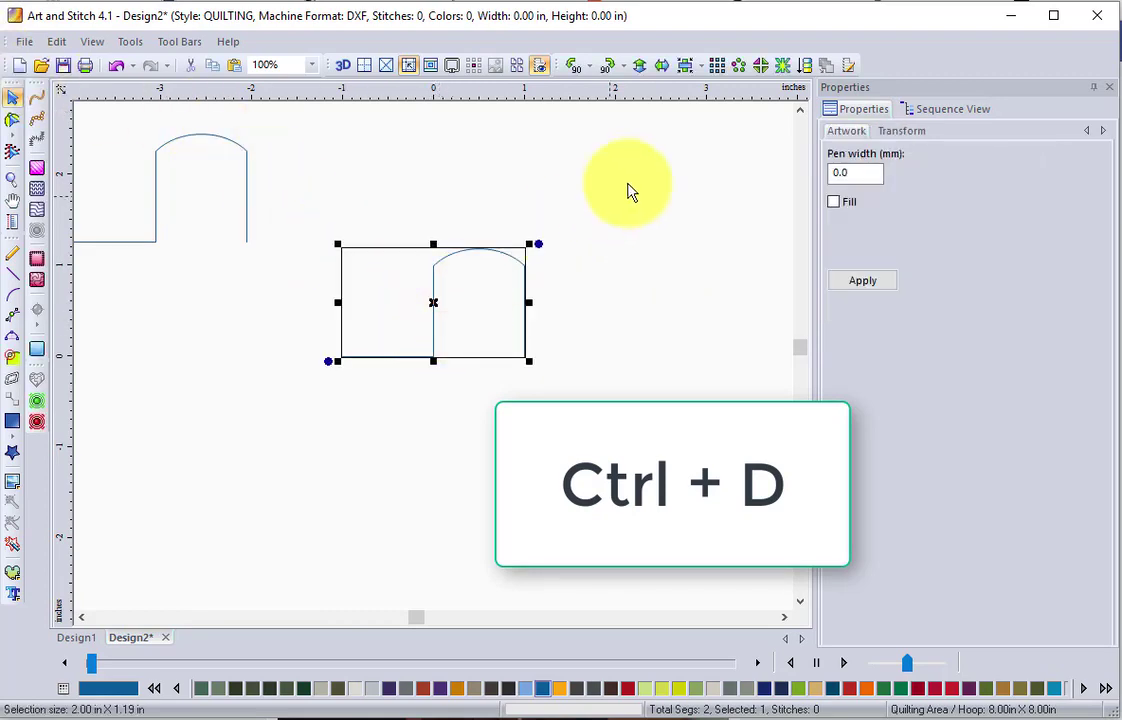
pyautogui.click(738, 67)
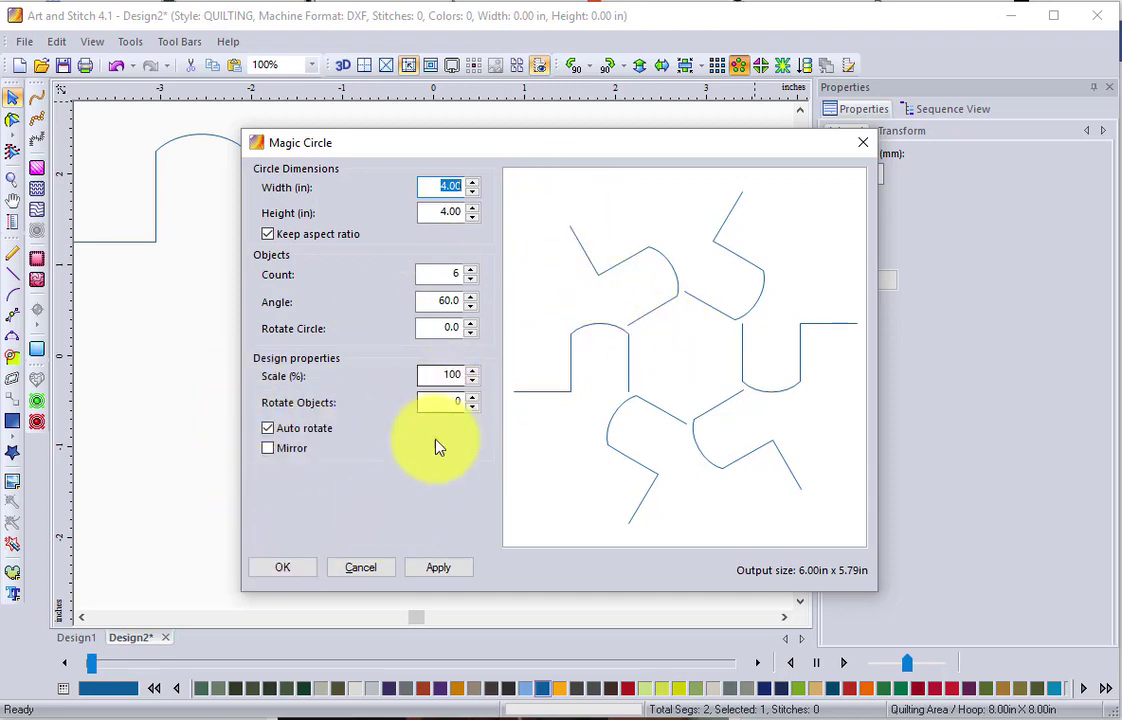
pyautogui.click(372, 572)
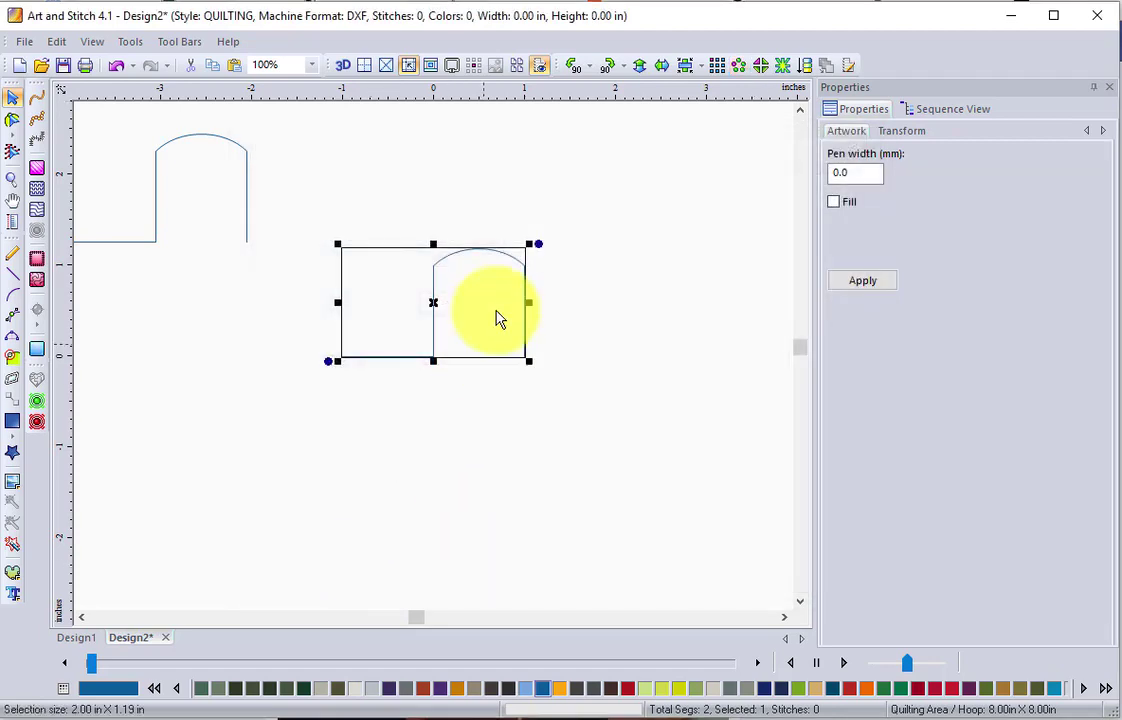
# Rotate the central arched path 90 degrees left and preview it in Magic Circle with a count of 24 and a 12 in circle.
pyautogui.click(584, 77)
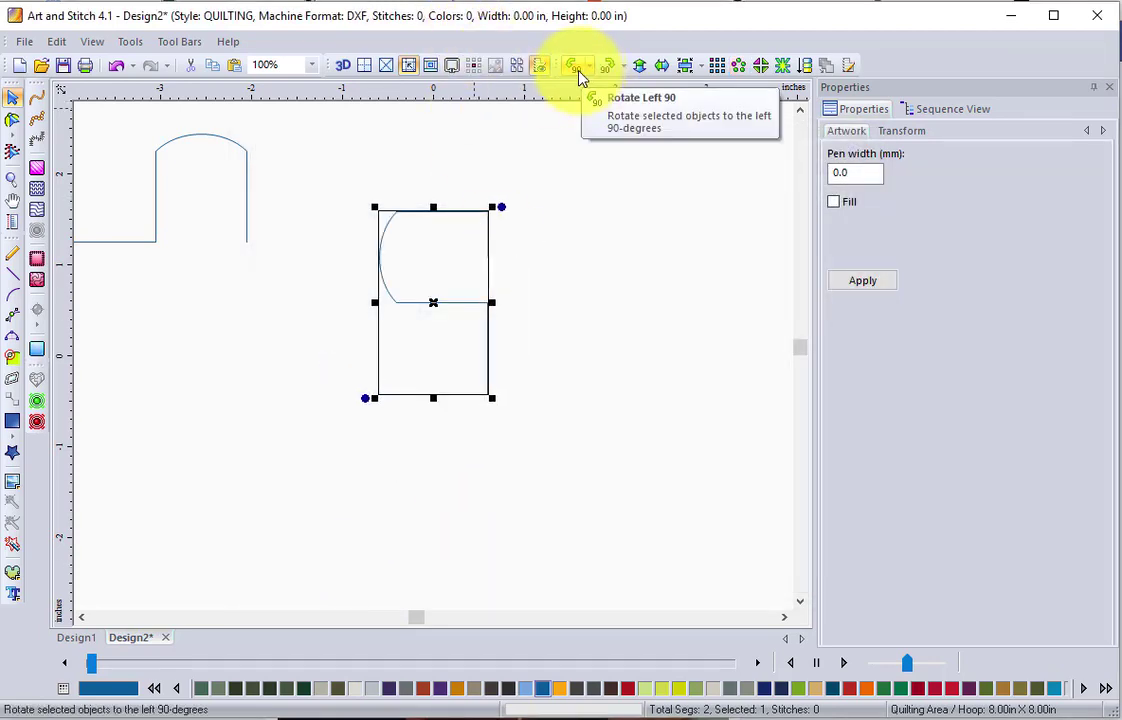
pyautogui.click(740, 74)
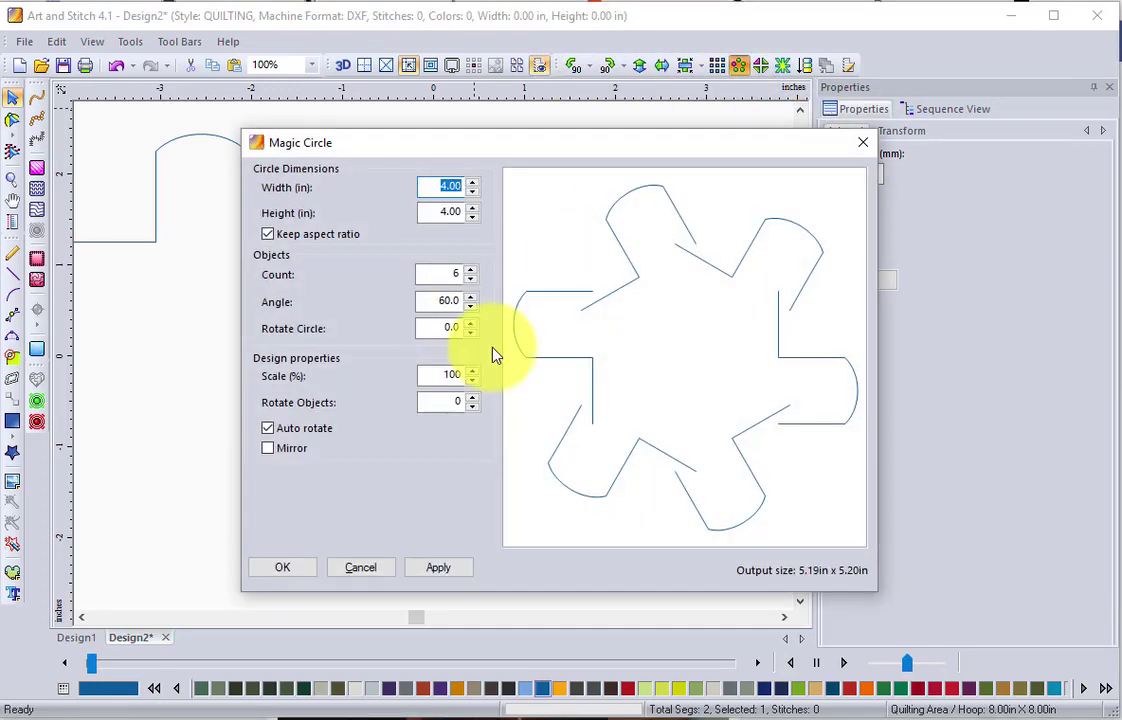
pyautogui.doubleClick(437, 274)
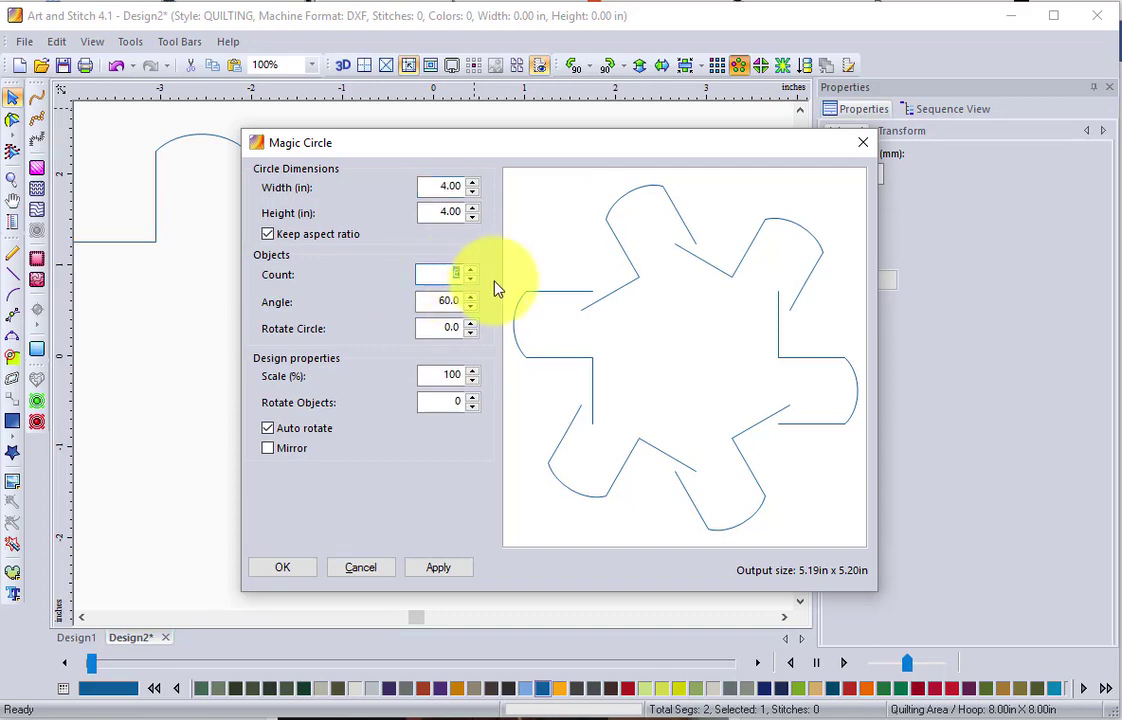
pyautogui.write('24')
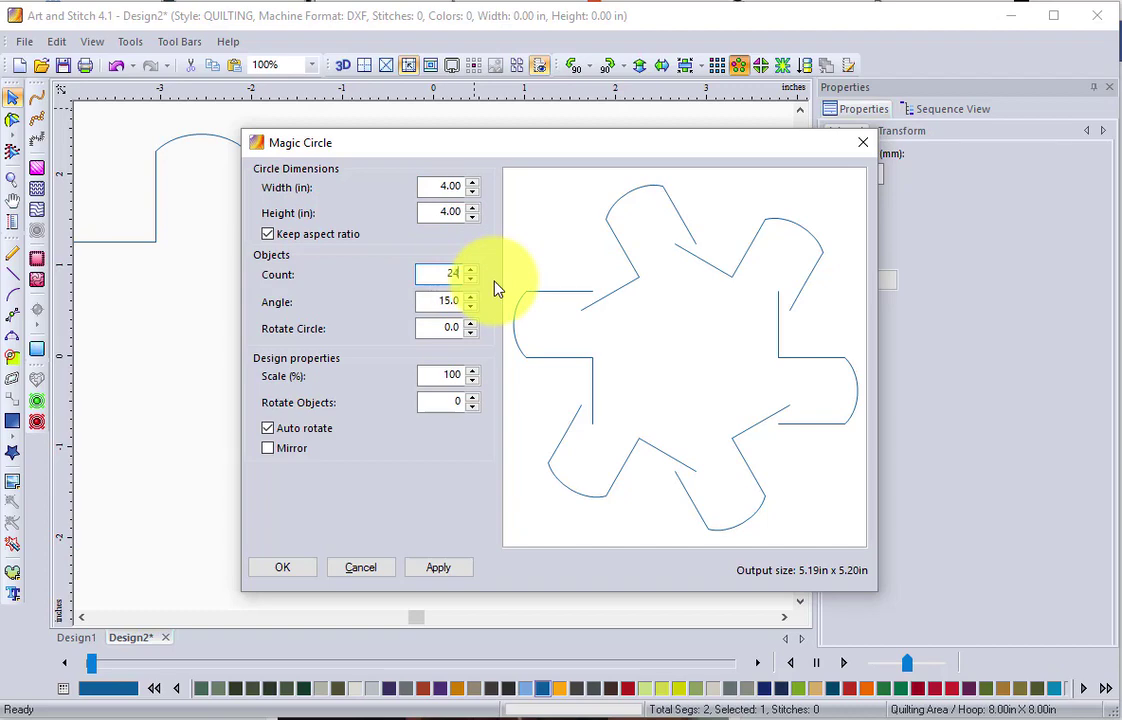
pyautogui.doubleClick(432, 213)
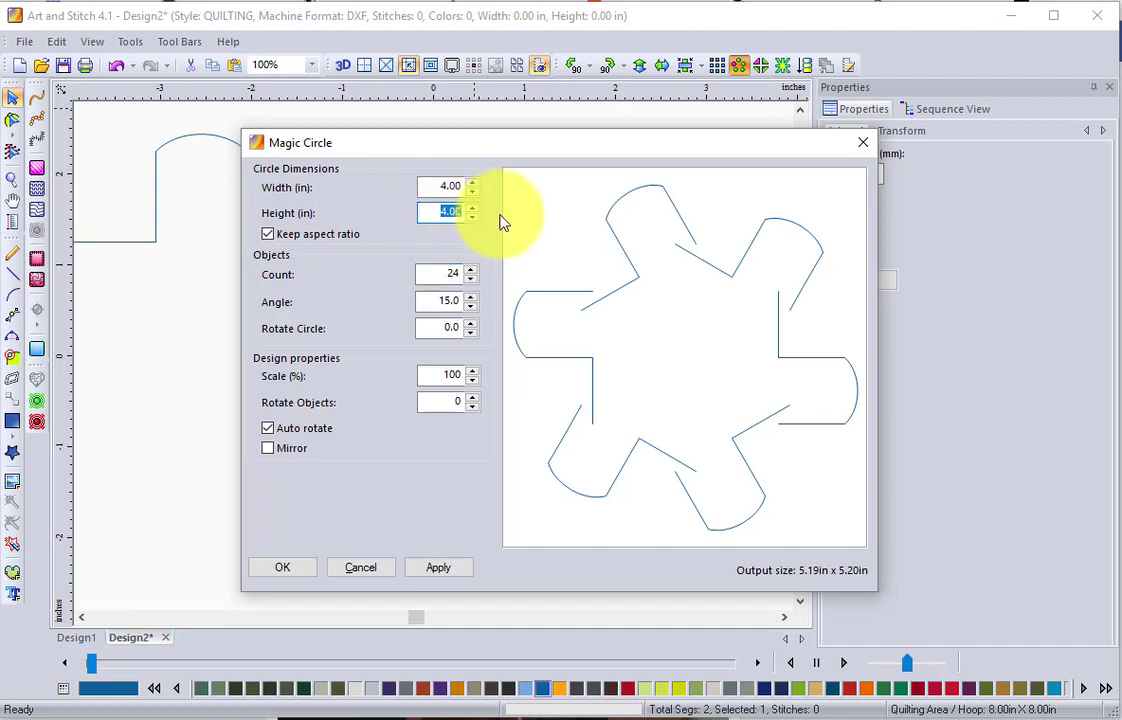
pyautogui.write('12')
pyautogui.click(440, 568)
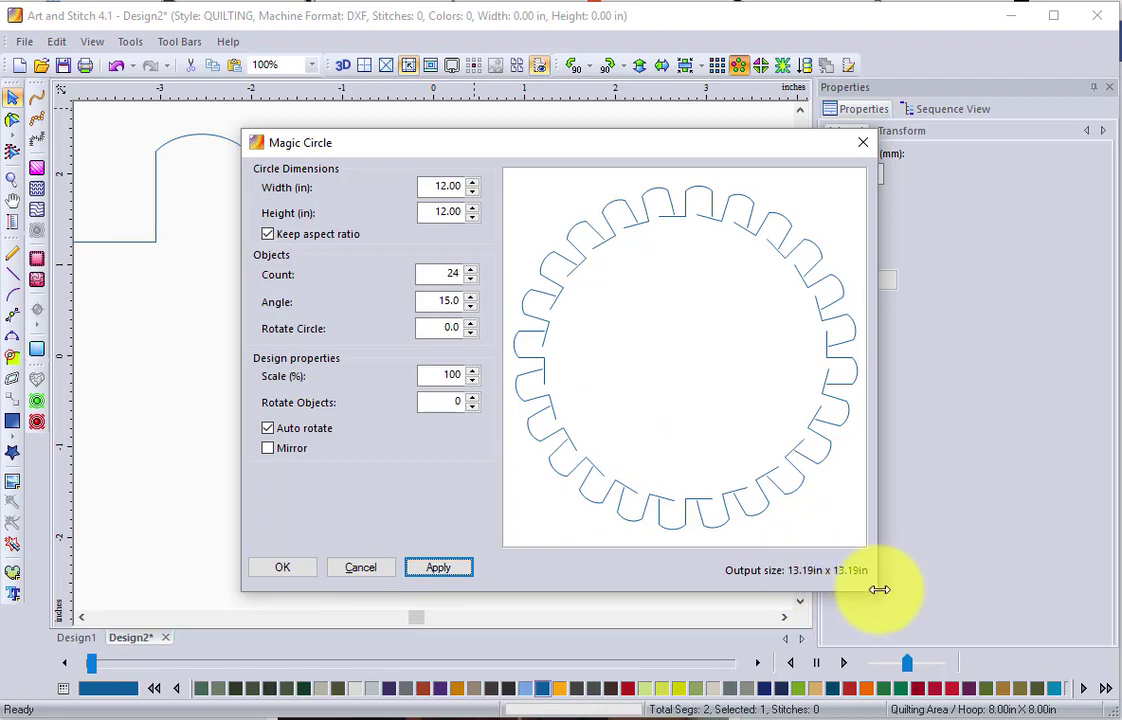
pyautogui.moveTo(879, 586); pyautogui.dragTo(1037, 578)
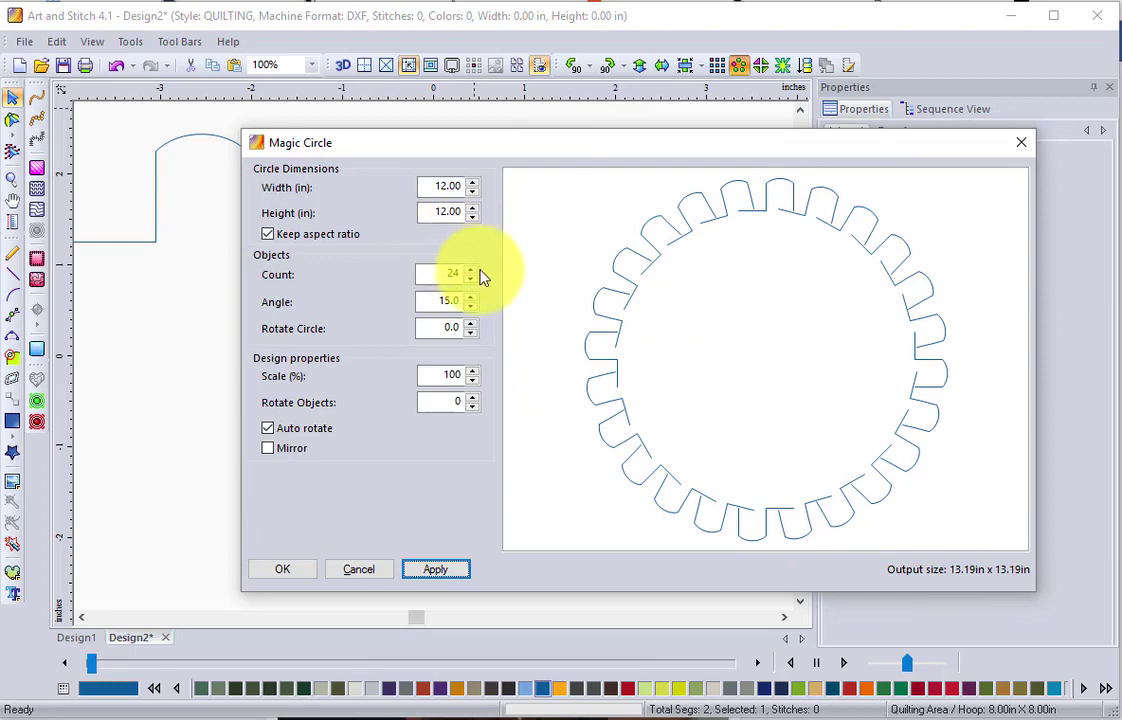
# Enlarge the circle to 16.49 in wide and high so adjacent path ends meet, and create the arrangement.
pyautogui.click(474, 207)
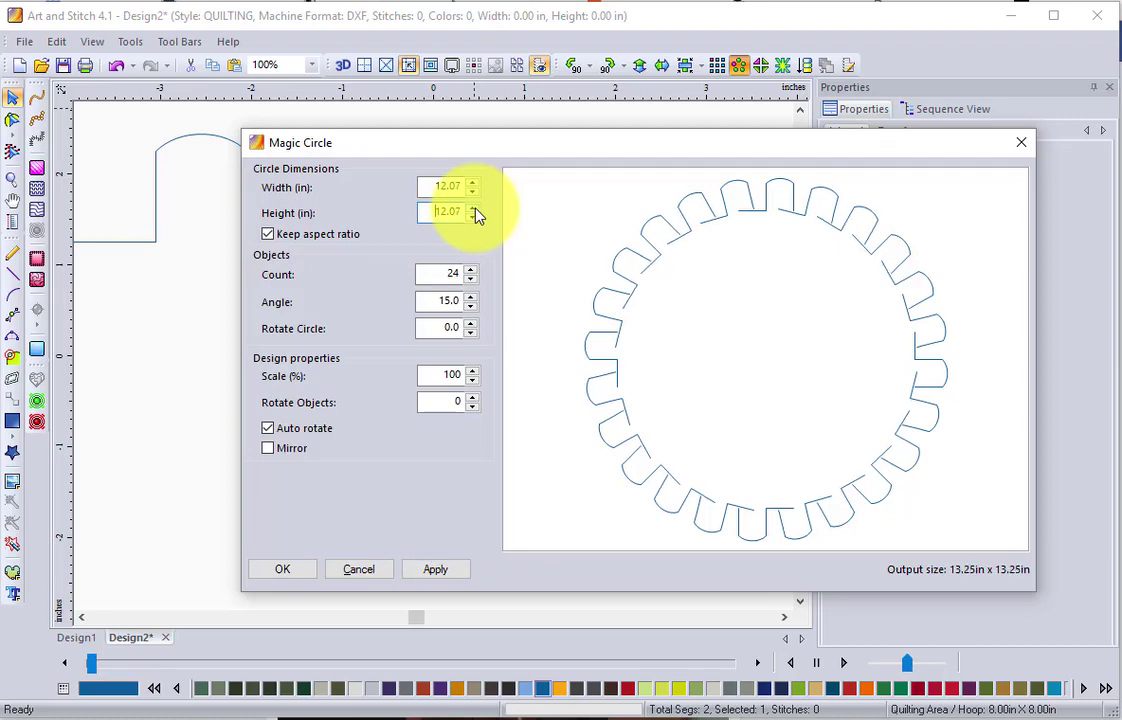
pyautogui.moveTo(474, 209); pyautogui.dragTo(474, 209)
pyautogui.moveTo(474, 209); pyautogui.dragTo(474, 209)
pyautogui.click(474, 209)
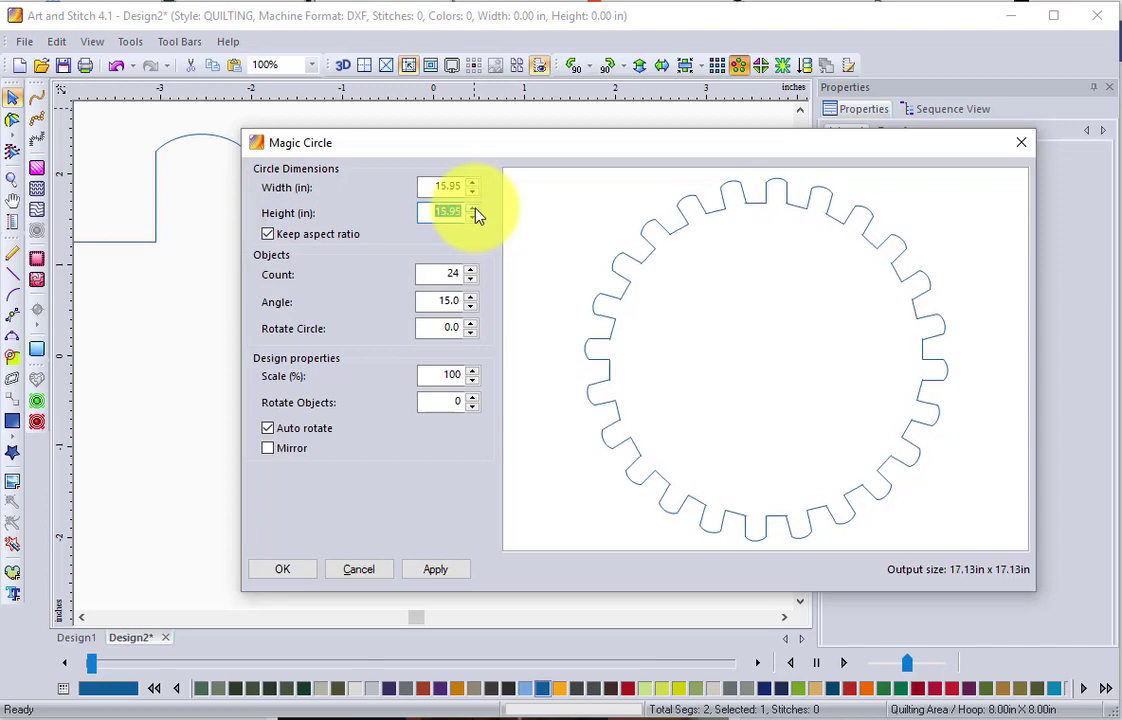
pyautogui.click(474, 209)
pyautogui.click(474, 209)
pyautogui.click(474, 209)
pyautogui.click(474, 209)
pyautogui.click(474, 212)
pyautogui.click(474, 212)
pyautogui.click(474, 212)
pyautogui.click(474, 212)
pyautogui.click(474, 212)
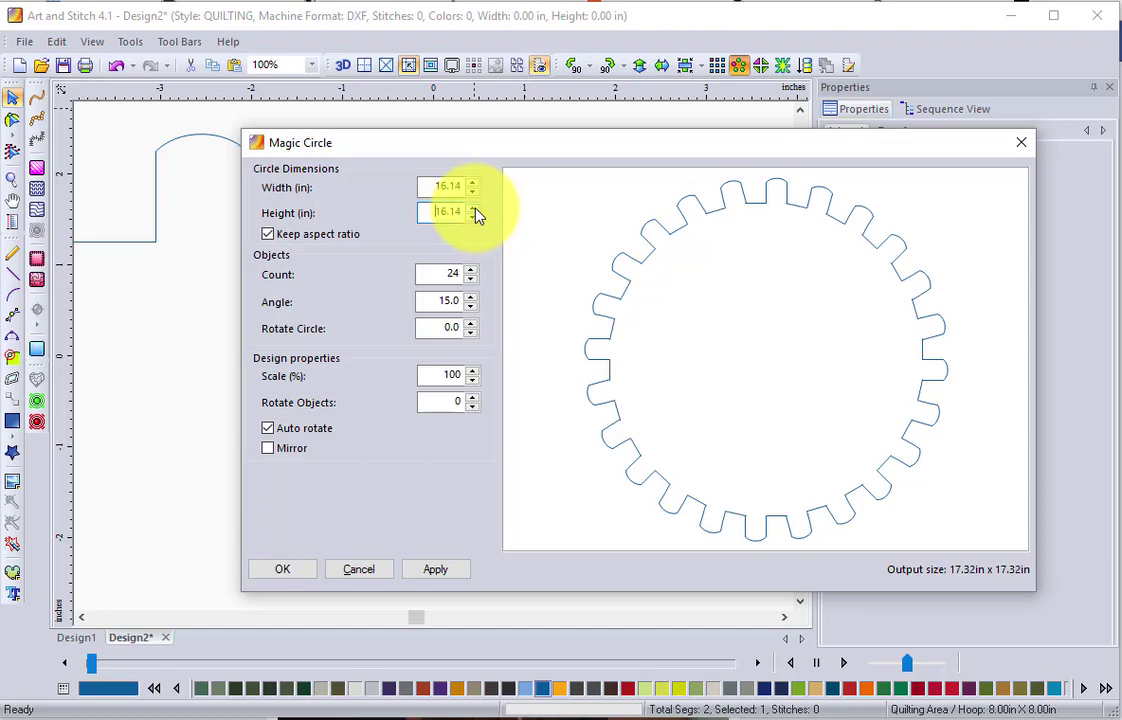
pyautogui.click(474, 212)
pyautogui.click(474, 212)
pyautogui.click(474, 212)
pyautogui.click(474, 212)
pyautogui.click(474, 212)
pyautogui.click(474, 212)
pyautogui.click(474, 212)
pyautogui.click(474, 212)
pyautogui.click(474, 212)
pyautogui.click(474, 212)
pyautogui.click(474, 212)
pyautogui.click(474, 212)
pyautogui.click(474, 212)
pyautogui.click(474, 212)
pyautogui.click(474, 212)
pyautogui.click(474, 212)
pyautogui.click(474, 212)
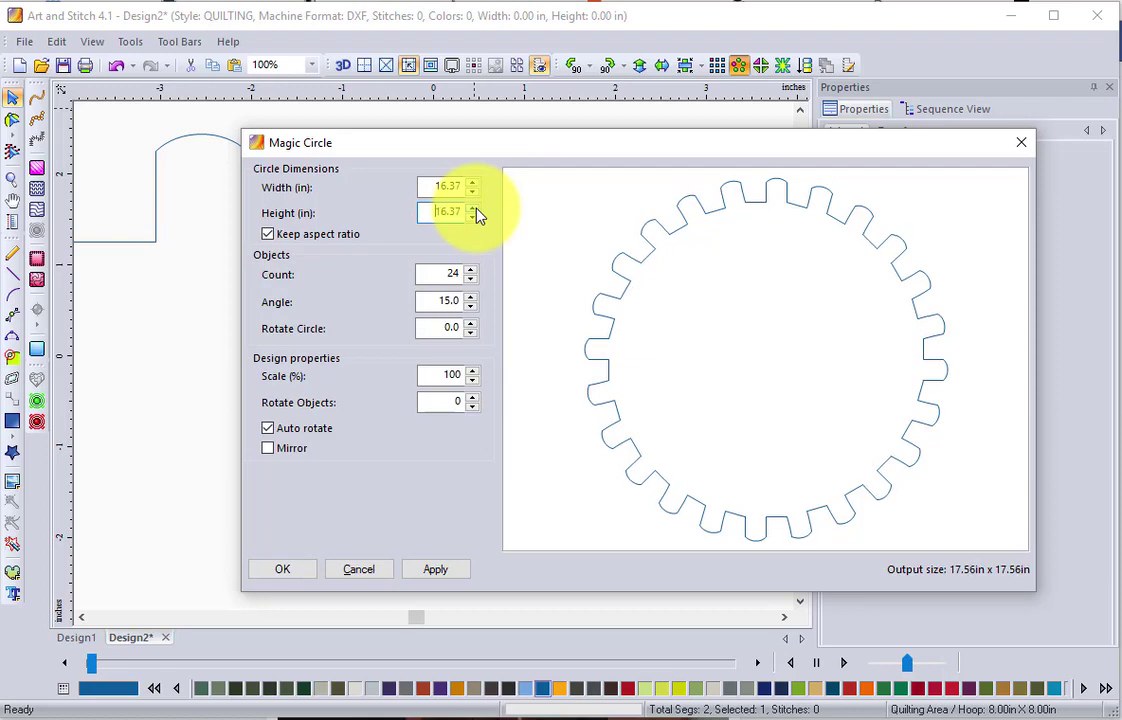
pyautogui.click(474, 212)
pyautogui.click(474, 212)
pyautogui.click(474, 212)
pyautogui.click(474, 212)
pyautogui.click(474, 212)
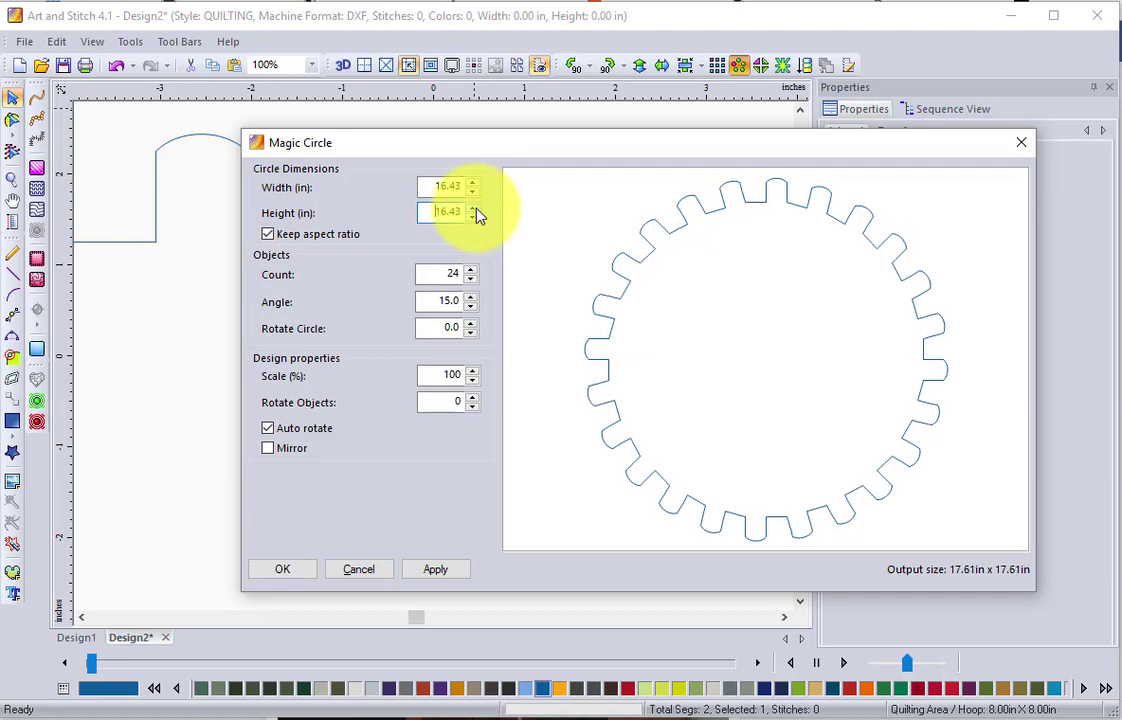
pyautogui.click(474, 212)
pyautogui.click(474, 212)
pyautogui.click(474, 212)
pyautogui.click(474, 212)
pyautogui.click(474, 212)
pyautogui.click(474, 212)
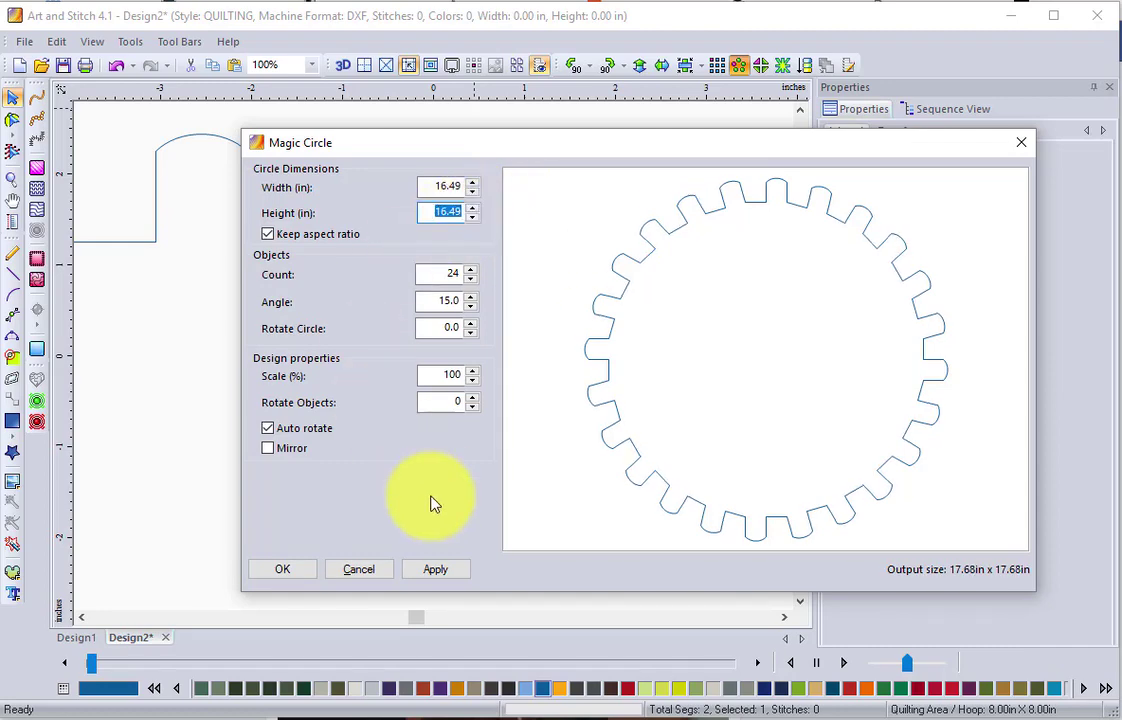
pyautogui.click(284, 570)
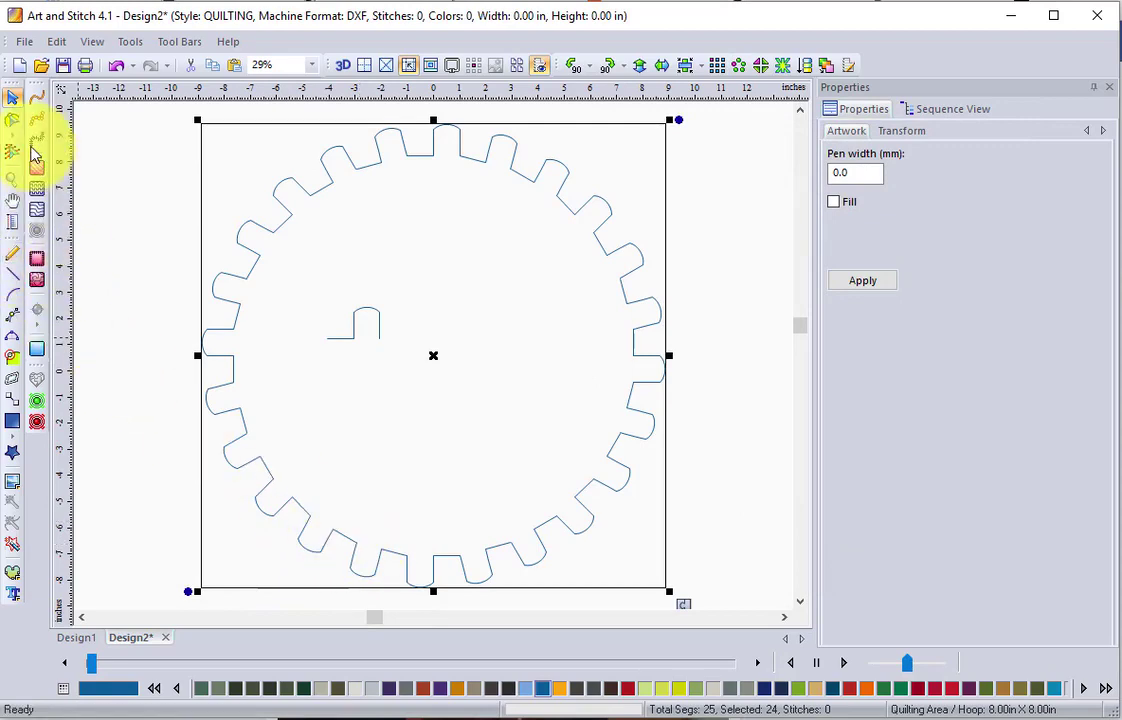
# Connect the 24 arched segments end to end around the circle into one continuous path.
pyautogui.click(12, 120)
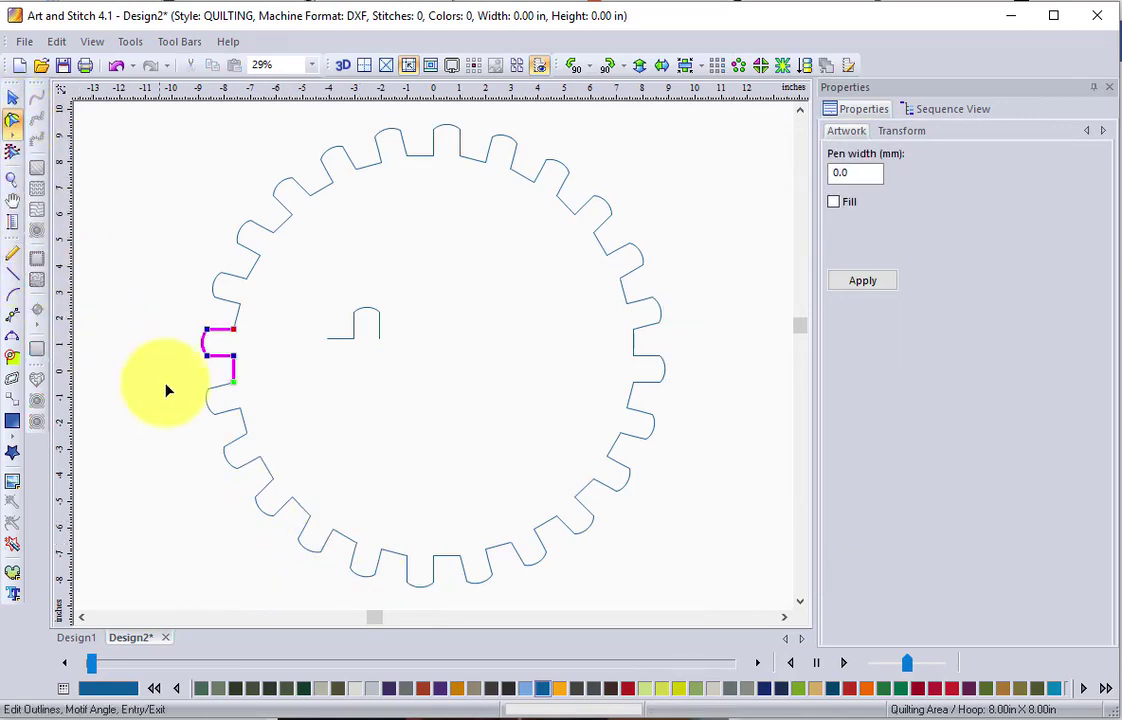
pyautogui.click(248, 337)
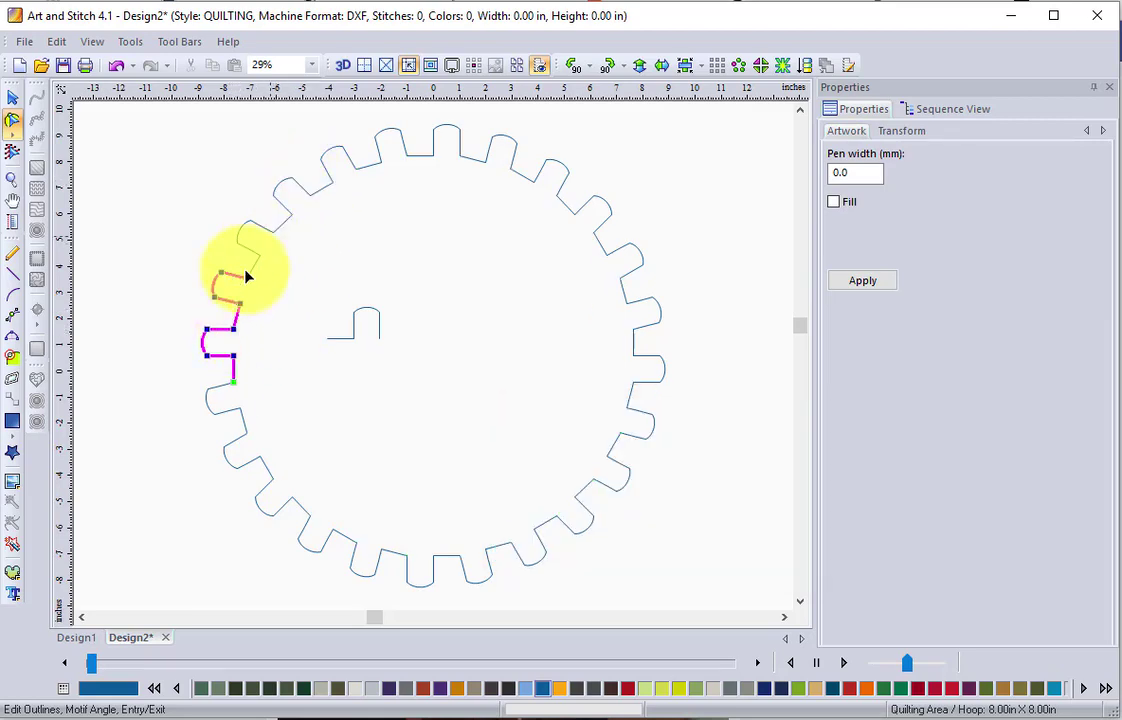
pyautogui.click(250, 287)
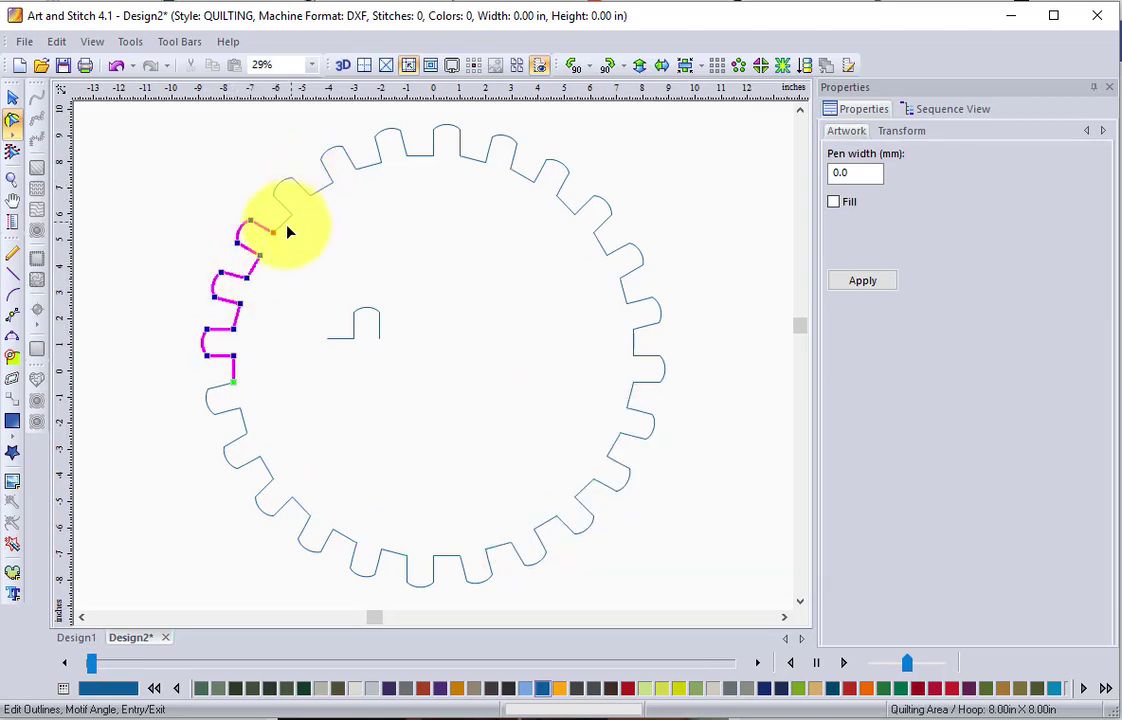
pyautogui.click(284, 240)
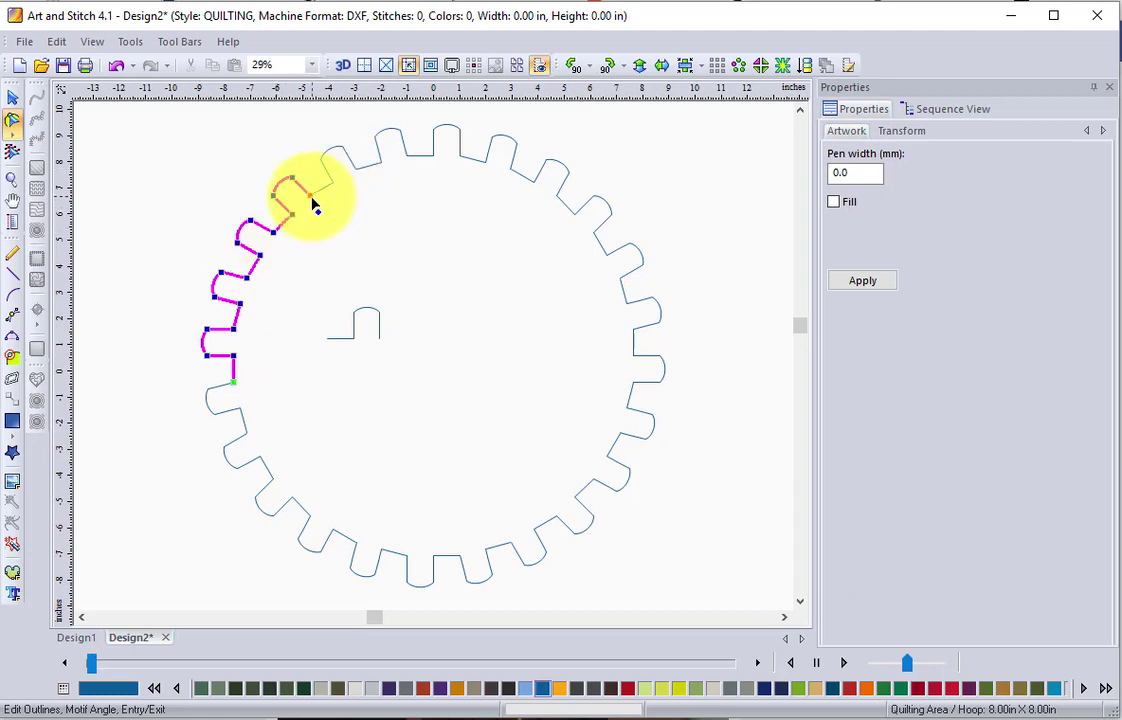
pyautogui.click(316, 204)
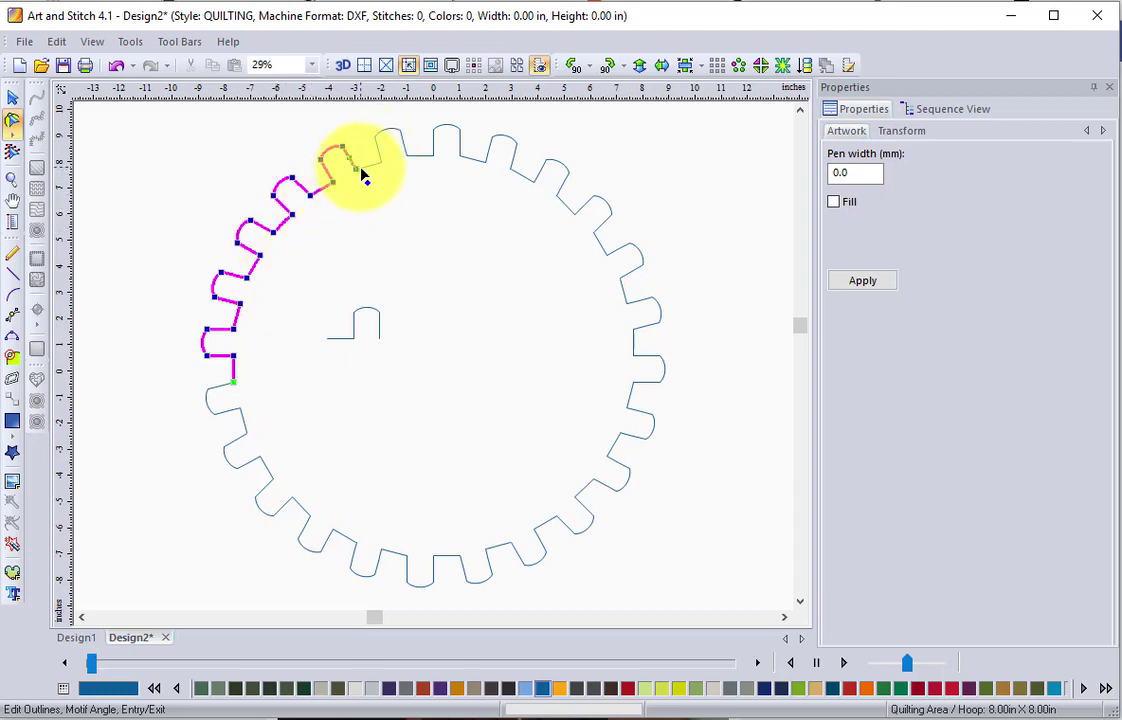
pyautogui.click(363, 176)
pyautogui.click(408, 160)
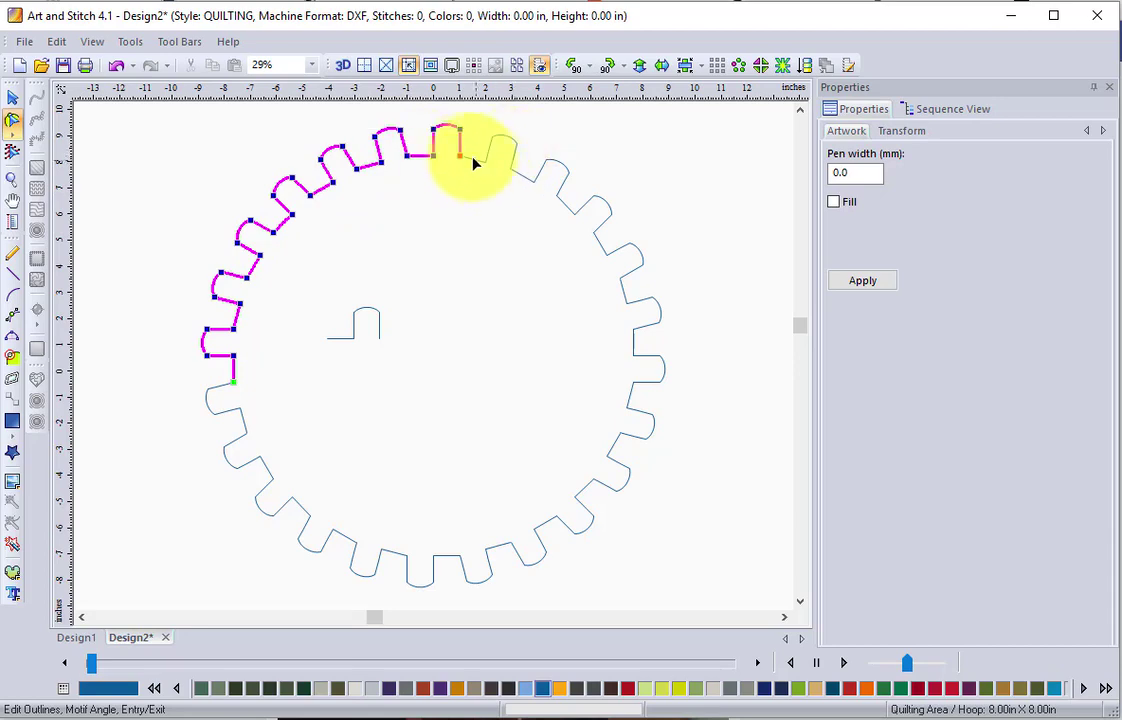
pyautogui.click(461, 151)
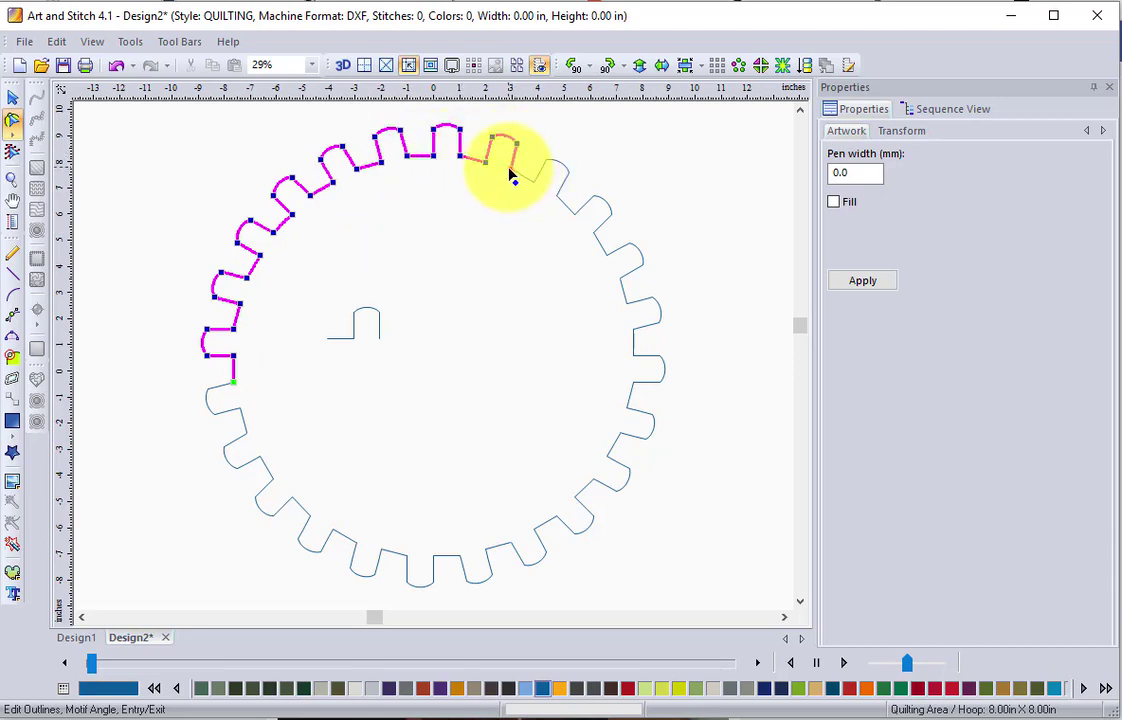
pyautogui.click(513, 168)
pyautogui.click(558, 203)
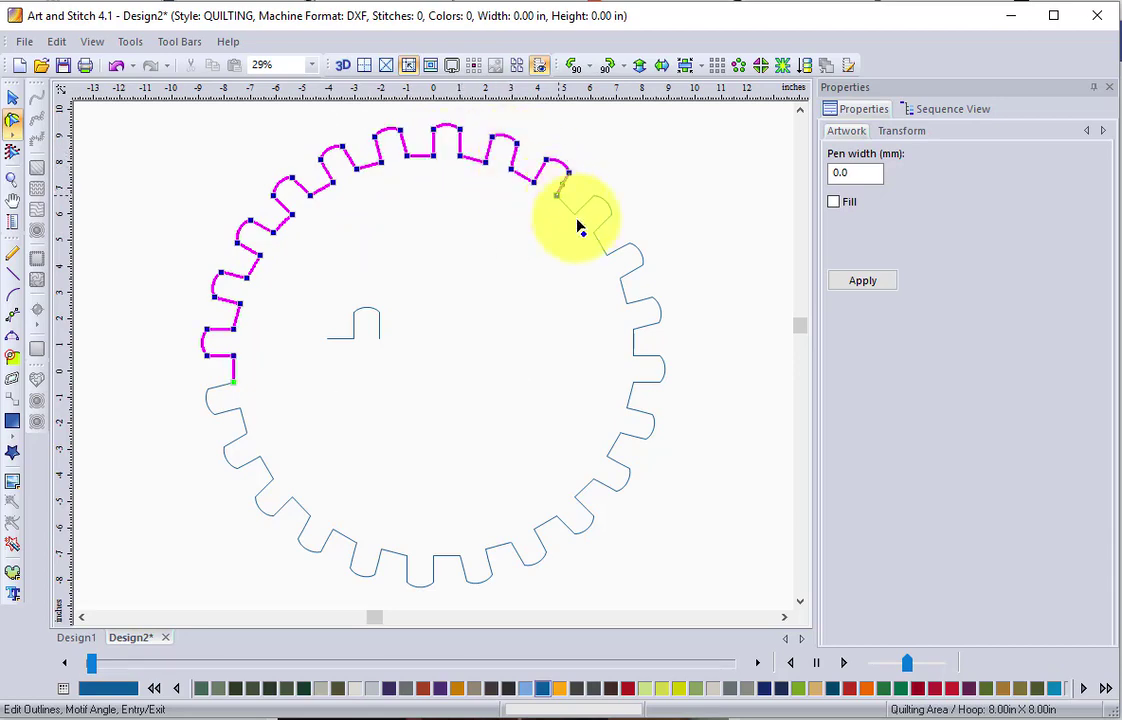
pyautogui.click(595, 238)
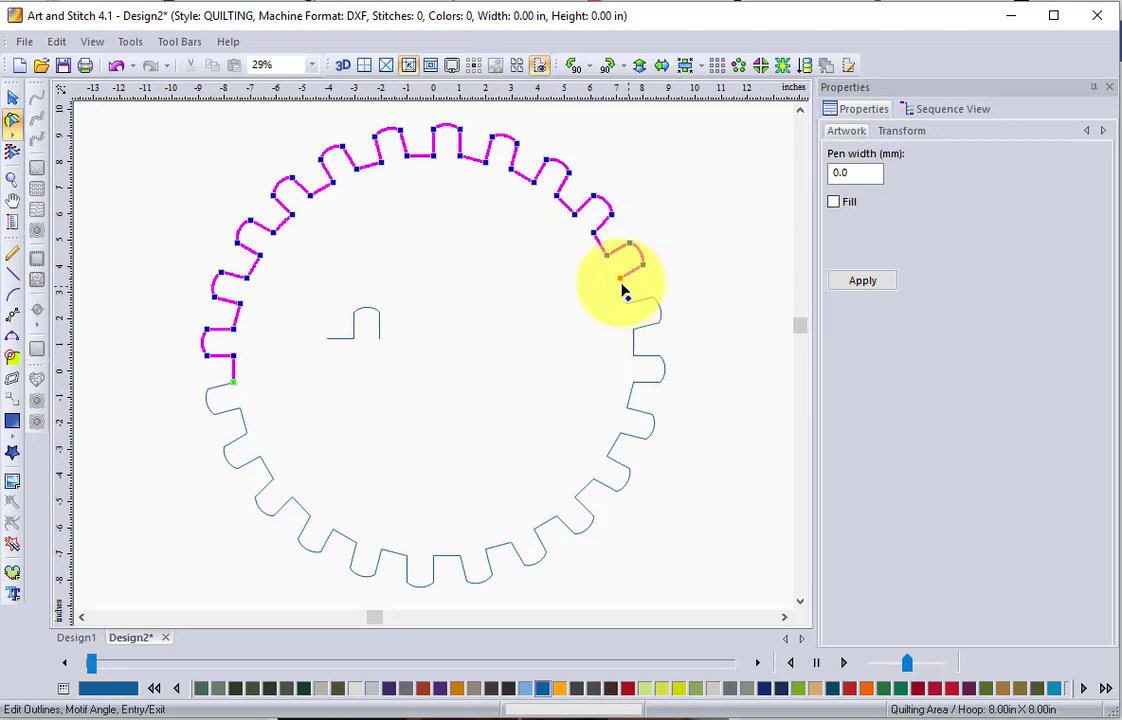
pyautogui.click(622, 288)
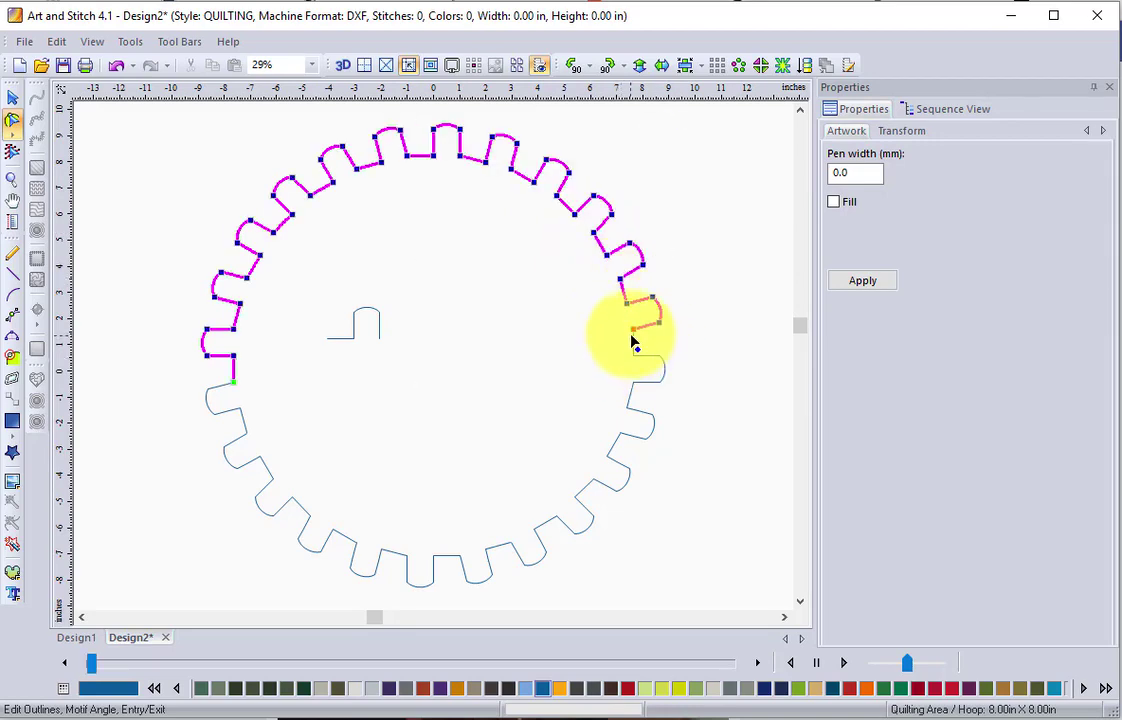
pyautogui.click(636, 337)
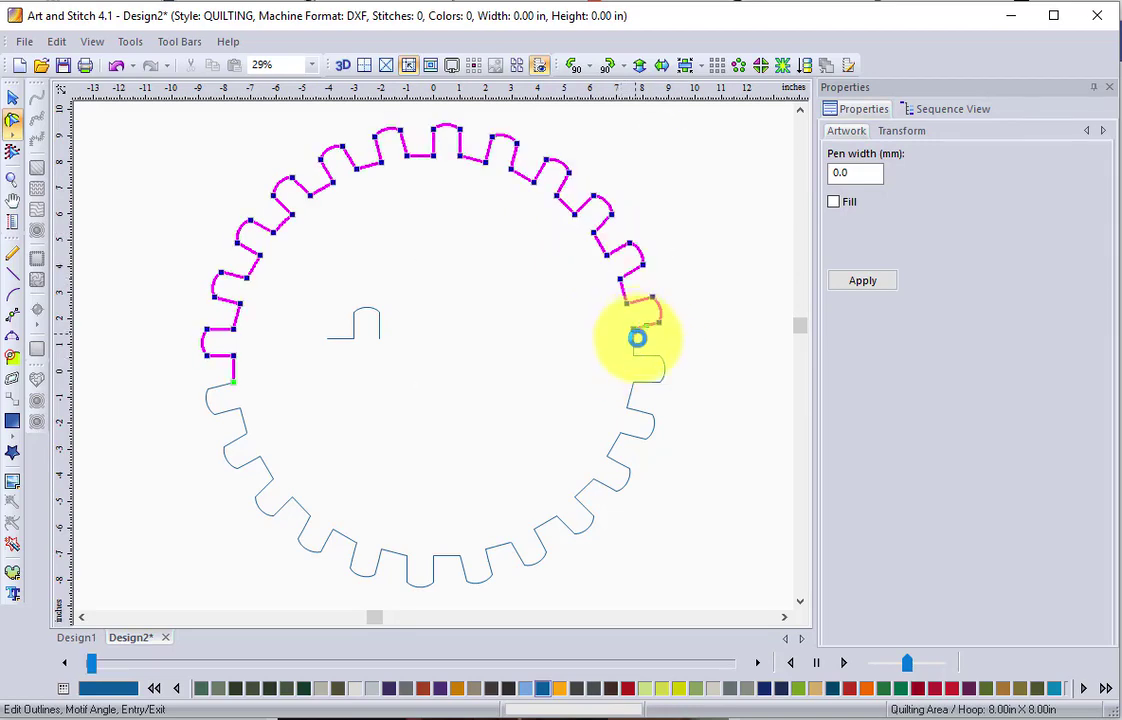
pyautogui.click(634, 405)
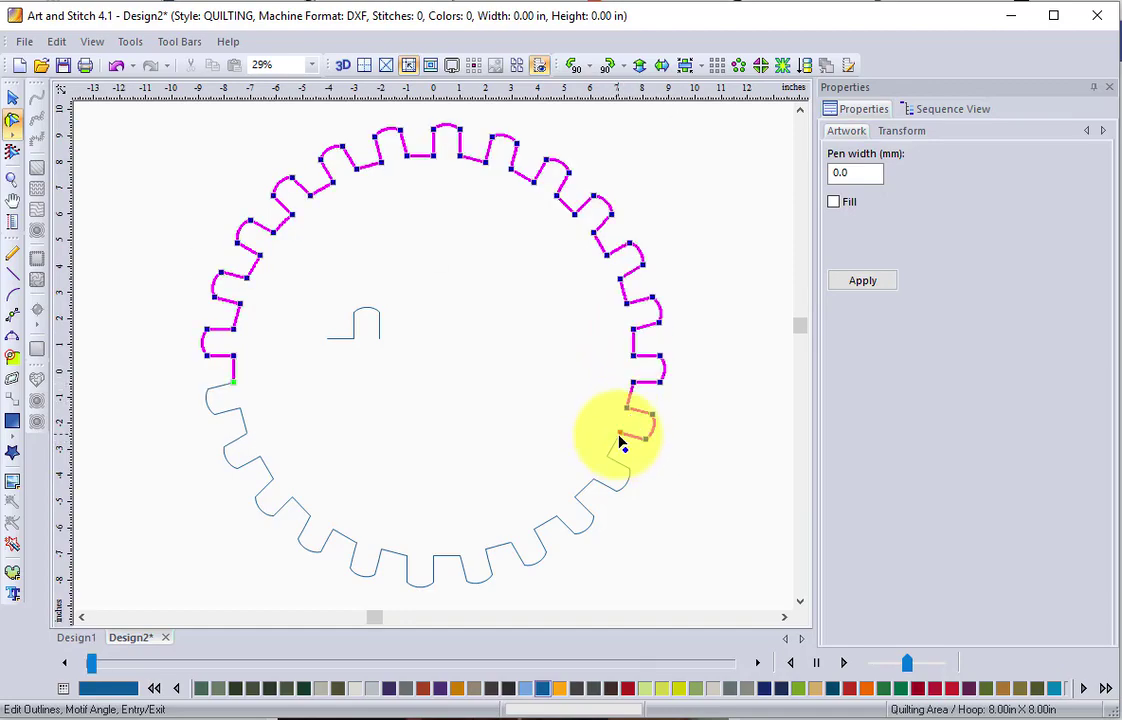
pyautogui.click(620, 445)
pyautogui.click(598, 487)
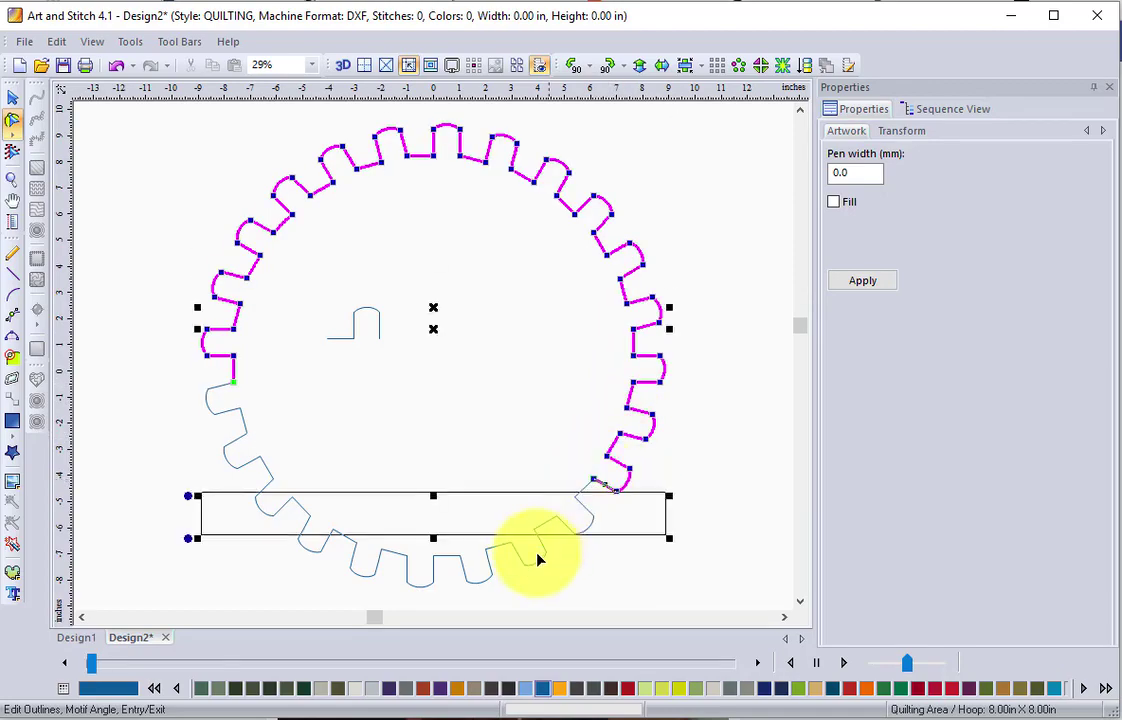
pyautogui.click(561, 521)
pyautogui.click(510, 553)
pyautogui.click(461, 561)
pyautogui.click(408, 566)
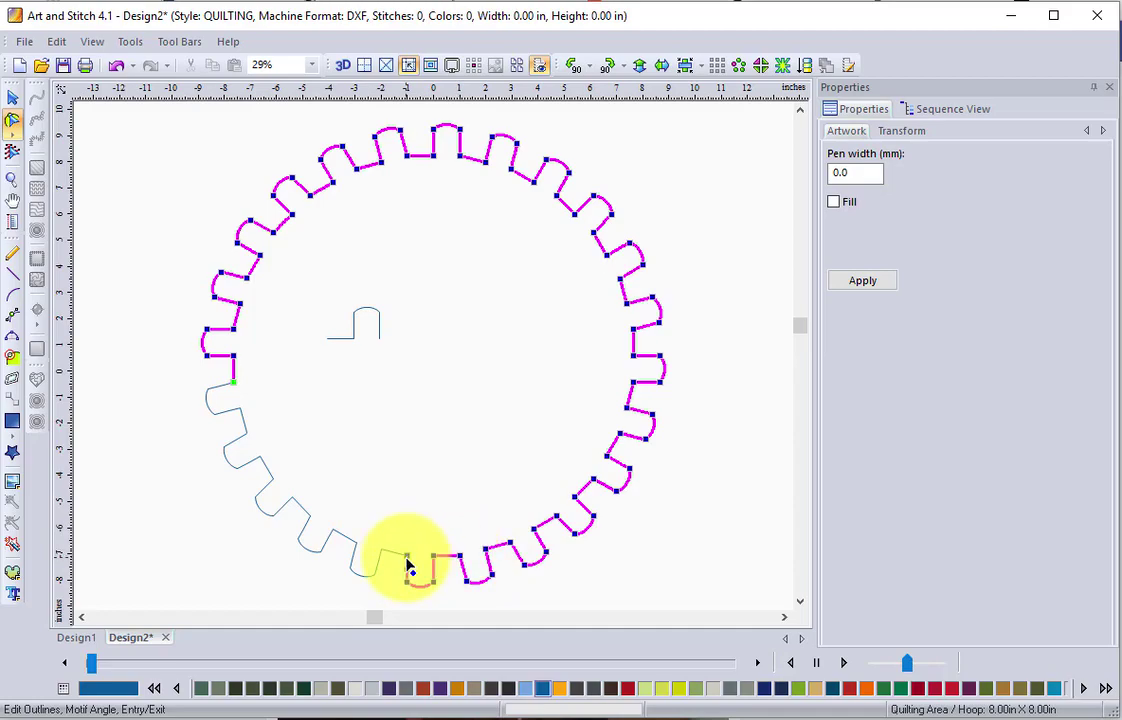
pyautogui.click(360, 556)
pyautogui.click(328, 533)
pyautogui.click(285, 500)
pyautogui.click(248, 437)
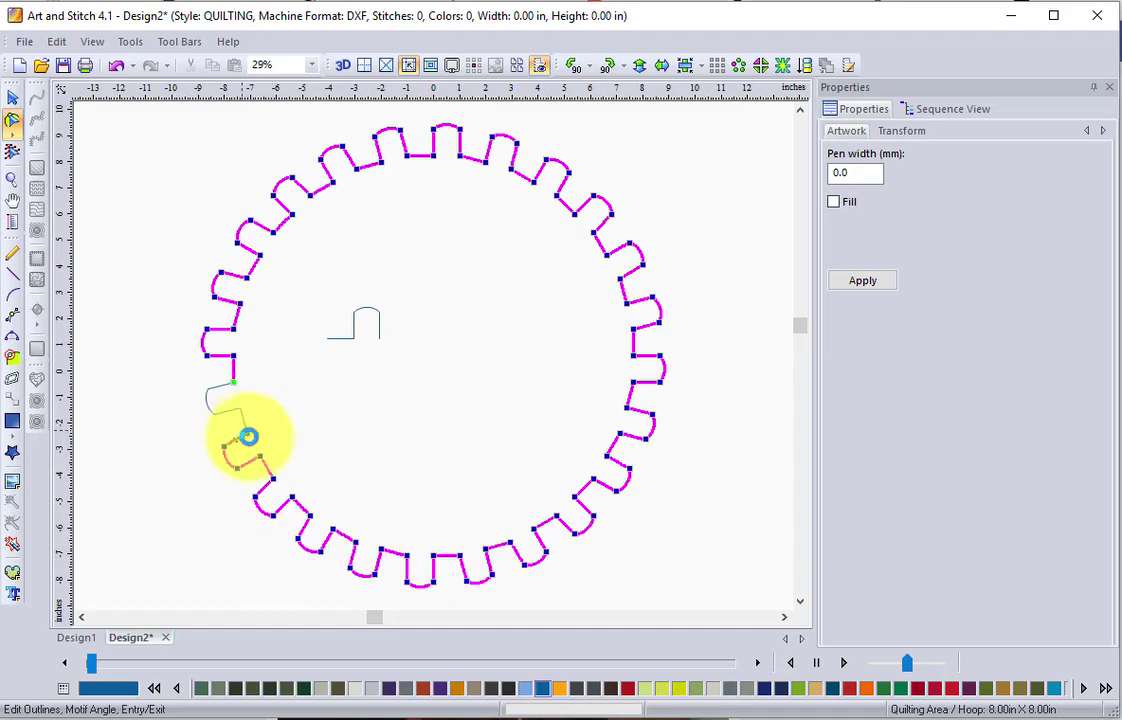
pyautogui.click(225, 395)
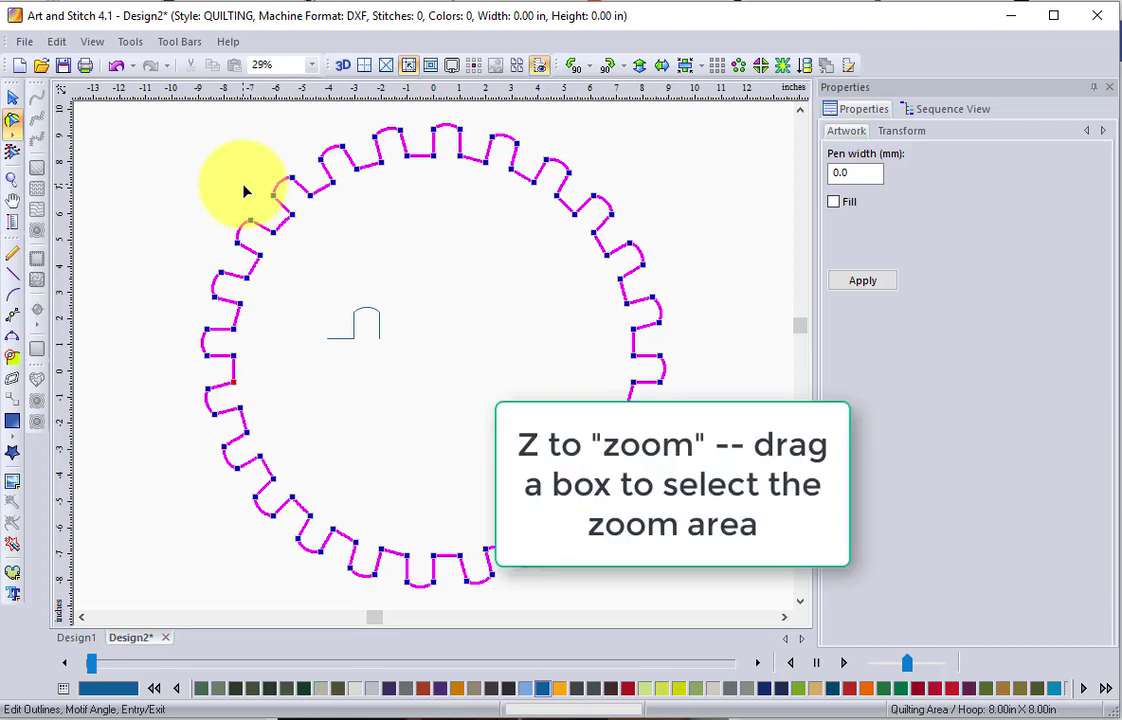
# Switch snapping from the grid to anchors and close the outline where its start and end points meet.
pyautogui.press('z')
pyautogui.moveTo(192, 350); pyautogui.dragTo(282, 414)
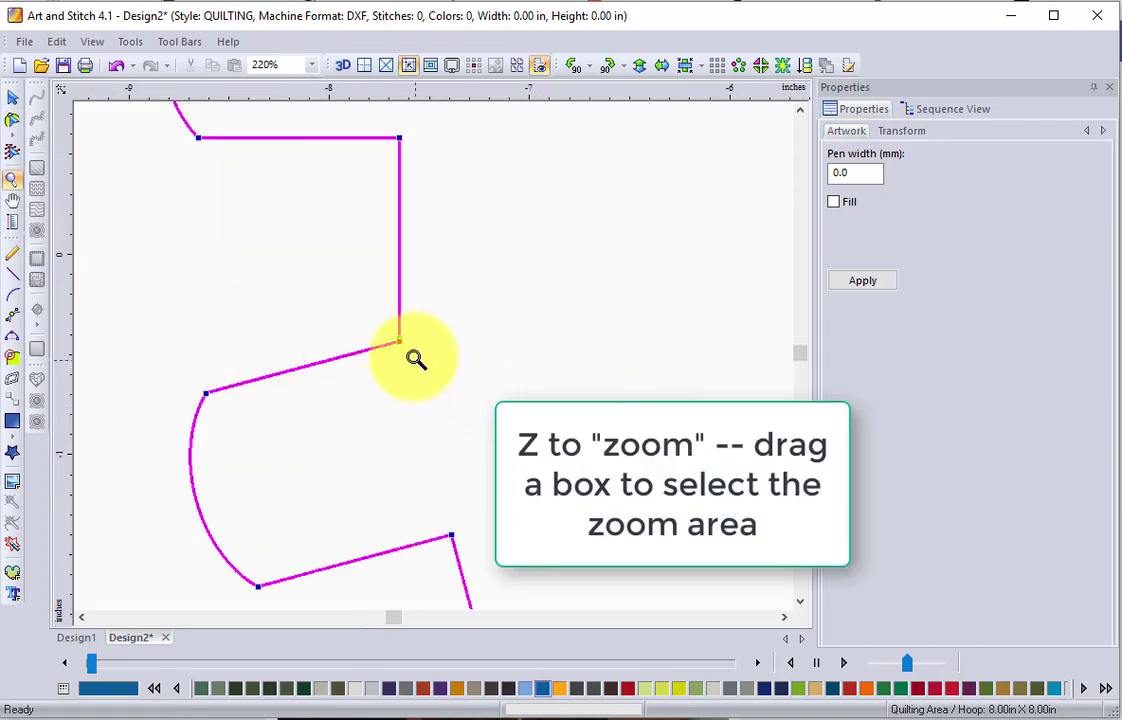
pyautogui.rightClick(458, 99)
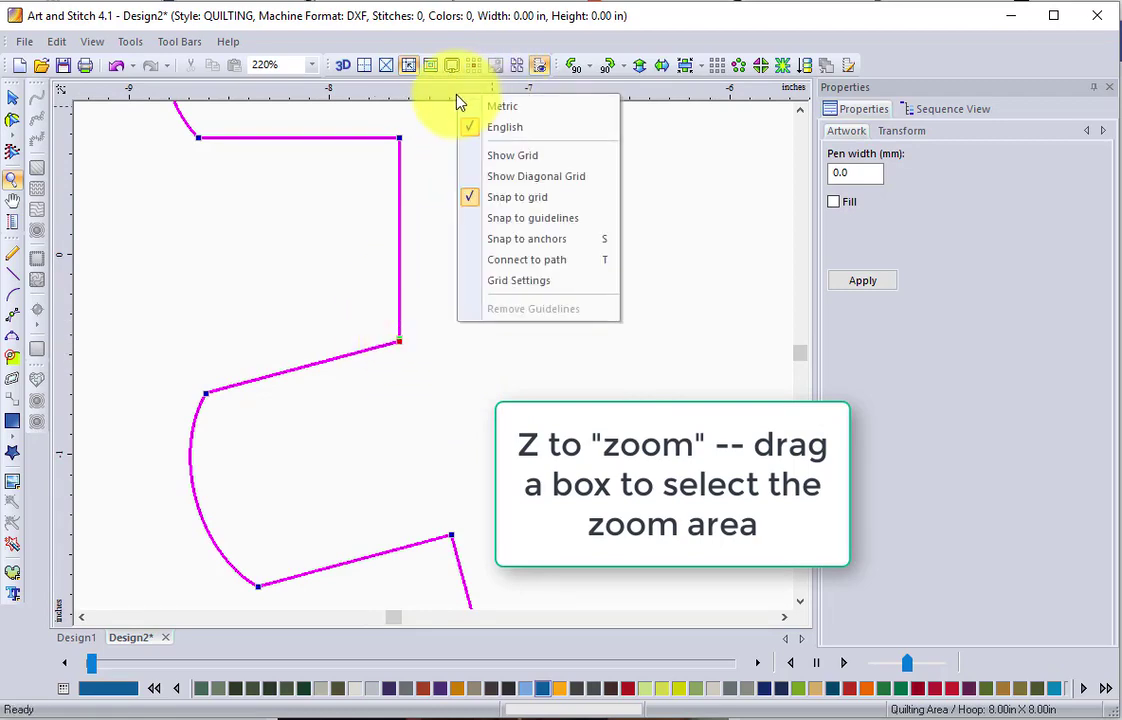
pyautogui.click(474, 201)
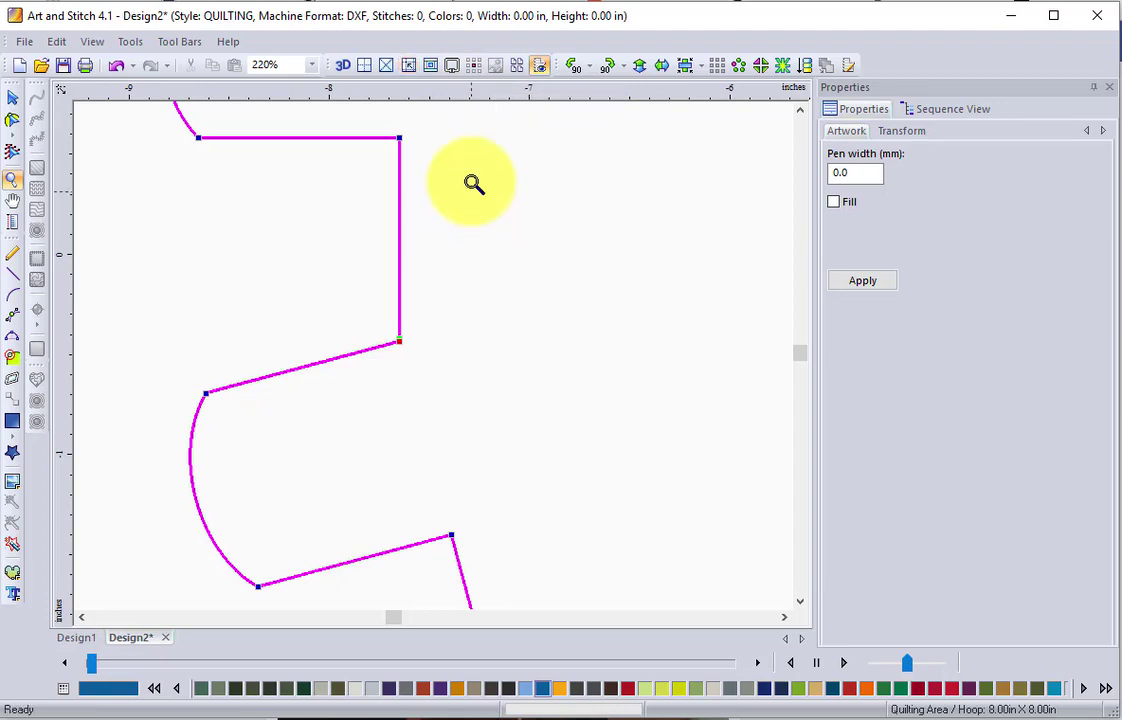
pyautogui.rightClick(490, 99)
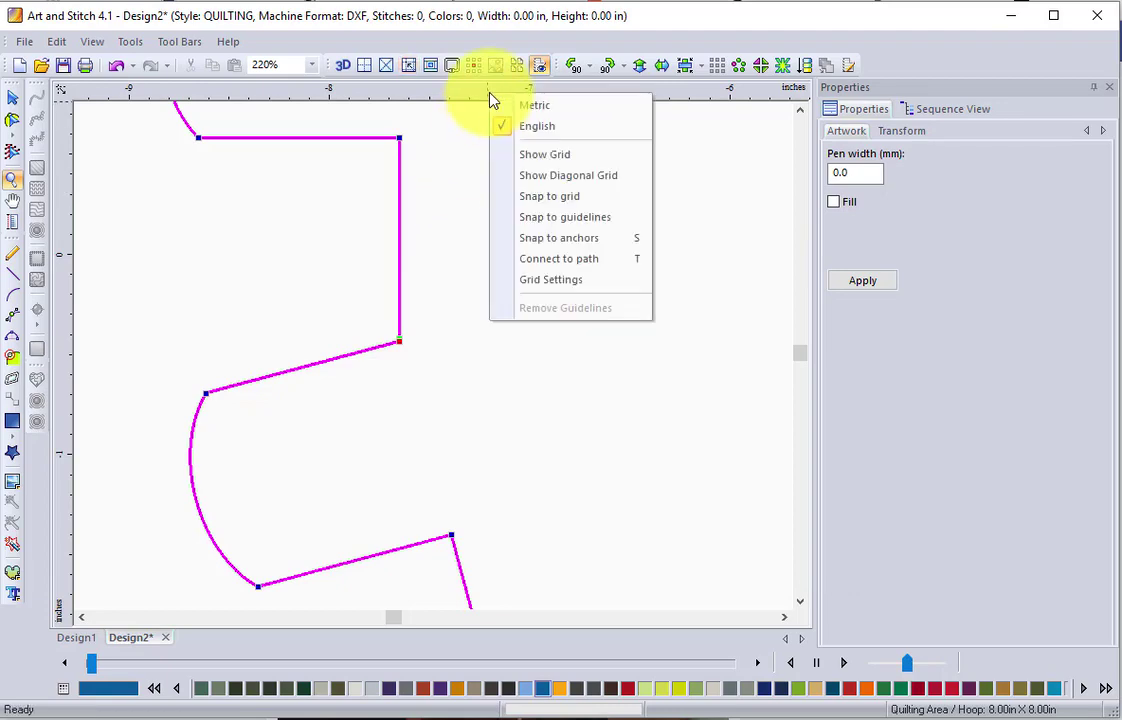
pyautogui.click(546, 240)
pyautogui.click(12, 119)
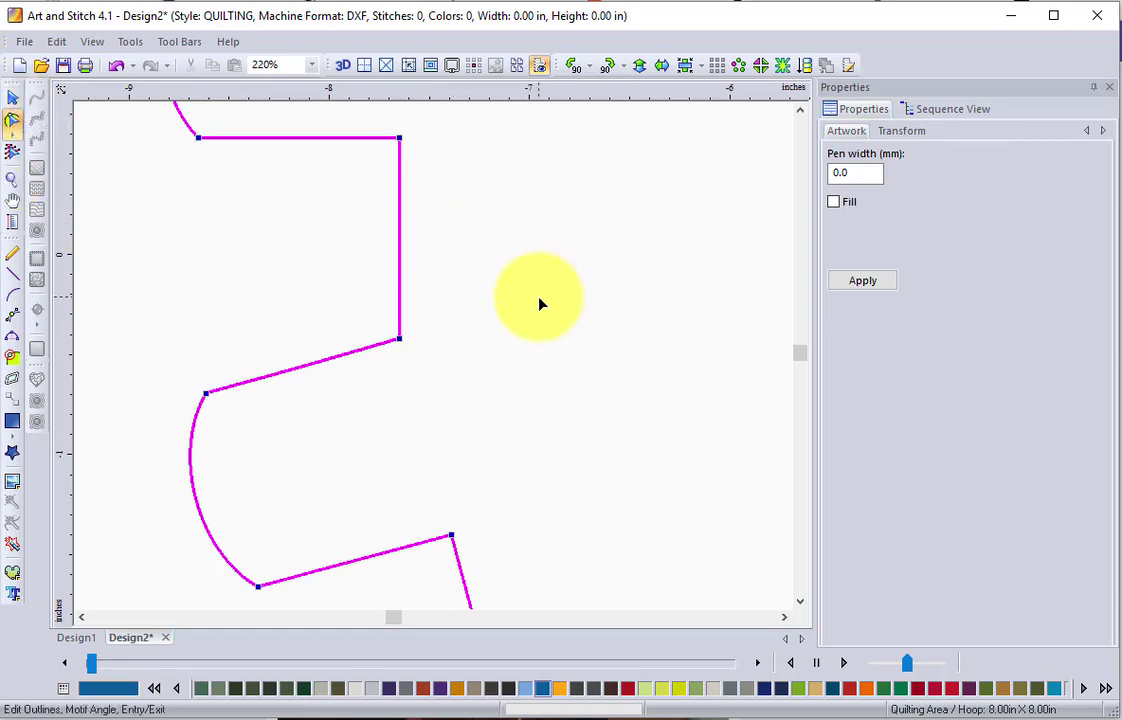
# Move the original line-and-arch path out of the ring to the empty area beyond its upper-left side.
pyautogui.press('0')
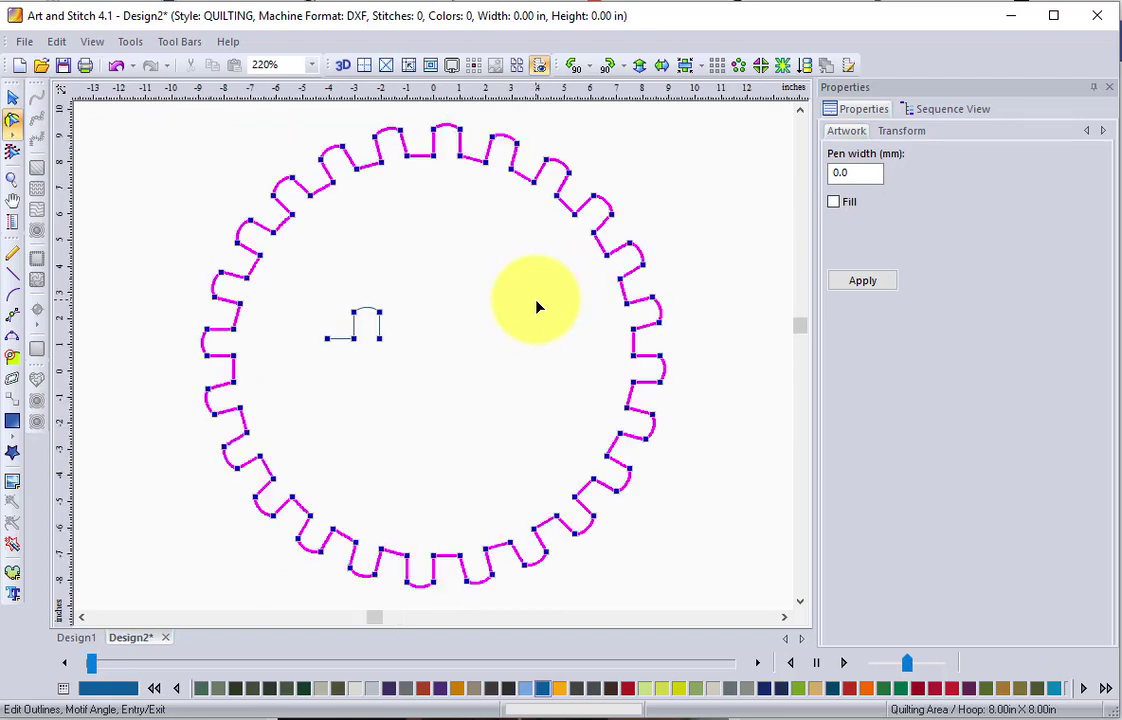
pyautogui.click(342, 340)
pyautogui.click(12, 97)
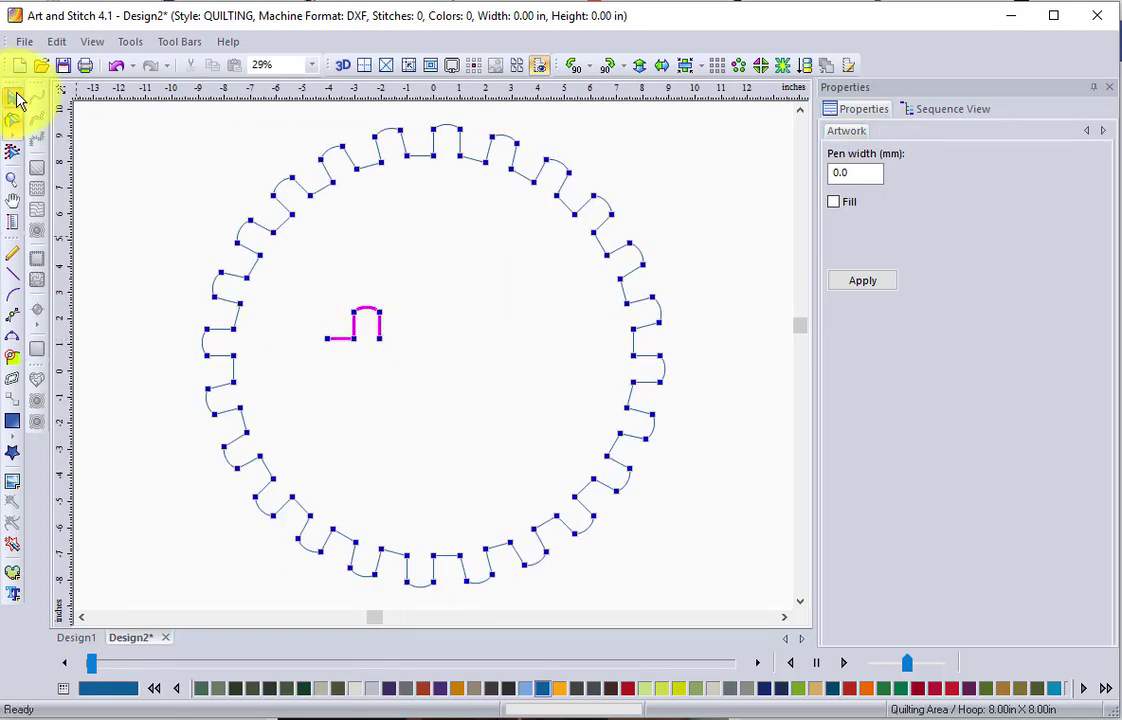
pyautogui.moveTo(363, 330); pyautogui.dragTo(104, 121)
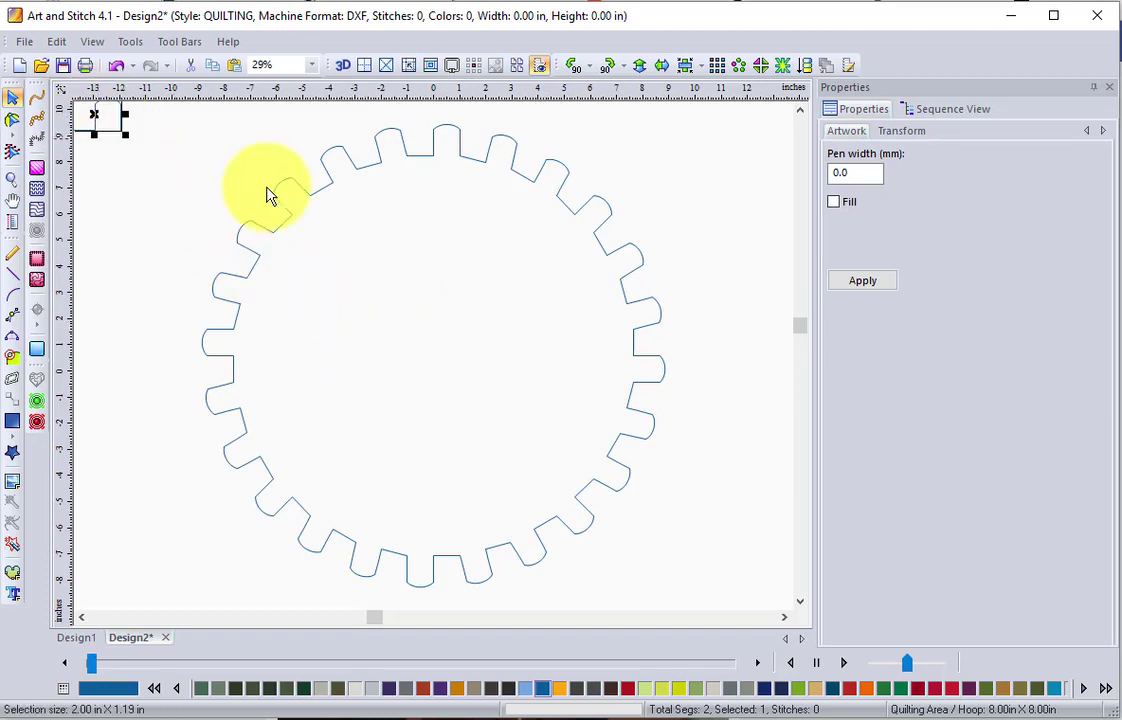
# Resize the closed toothed outline to 10.5 in wide with its aspect ratio maintained.
pyautogui.click(631, 280)
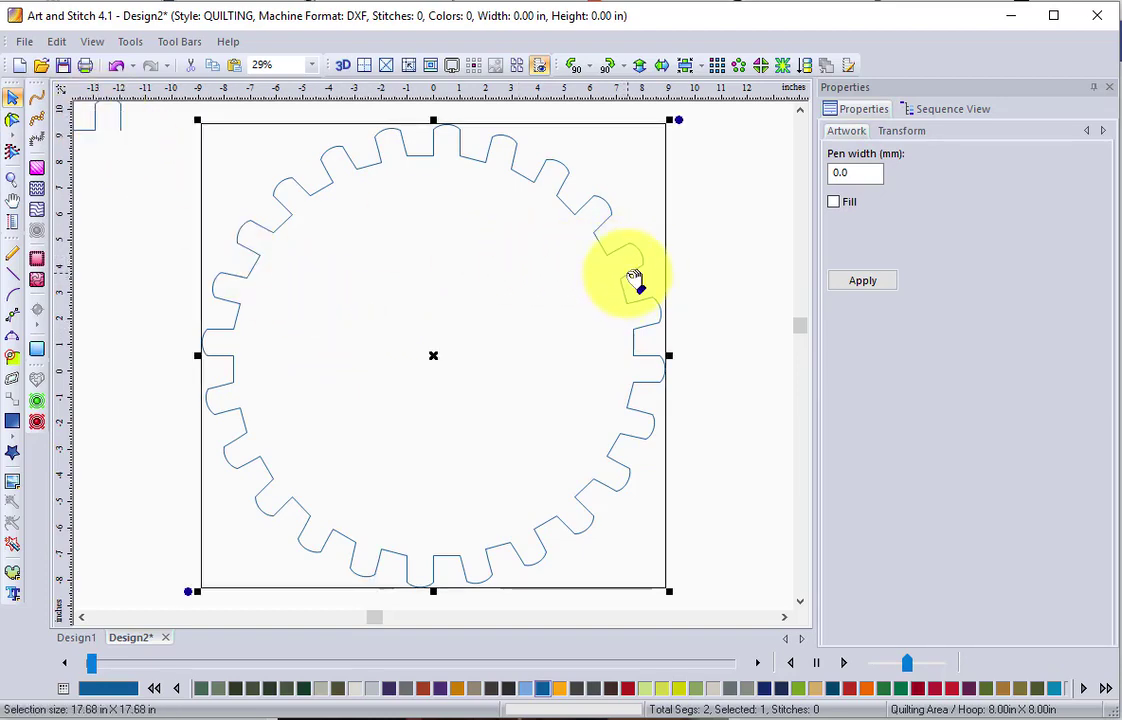
pyautogui.click(961, 119)
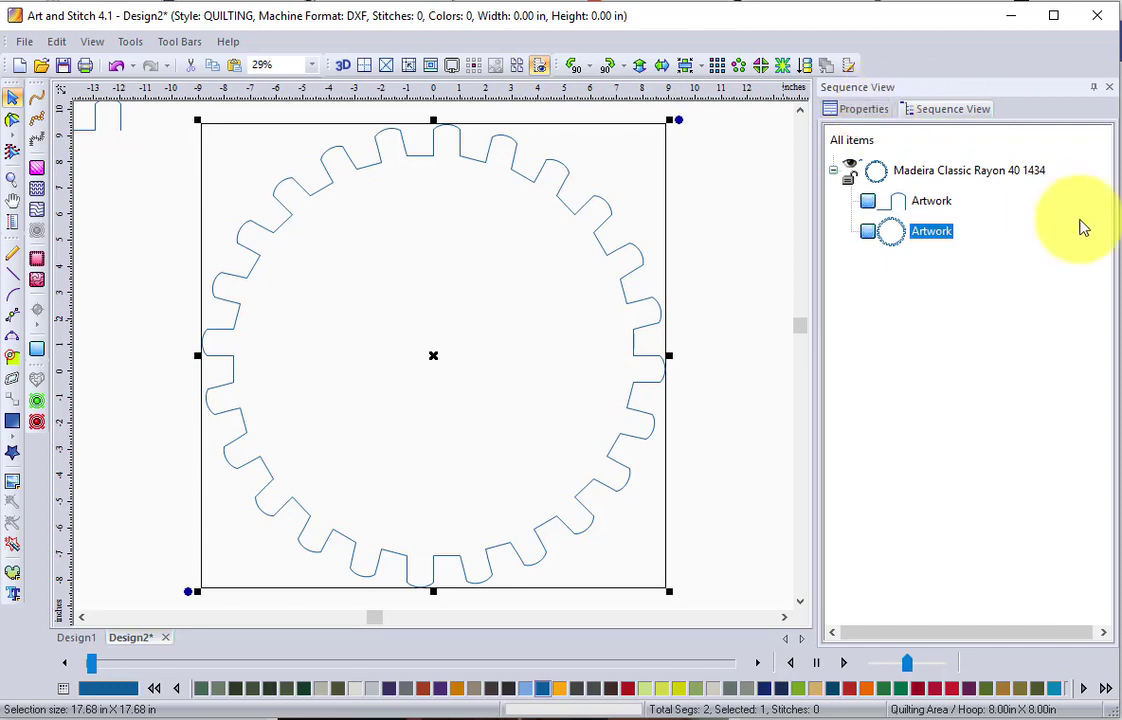
pyautogui.click(869, 112)
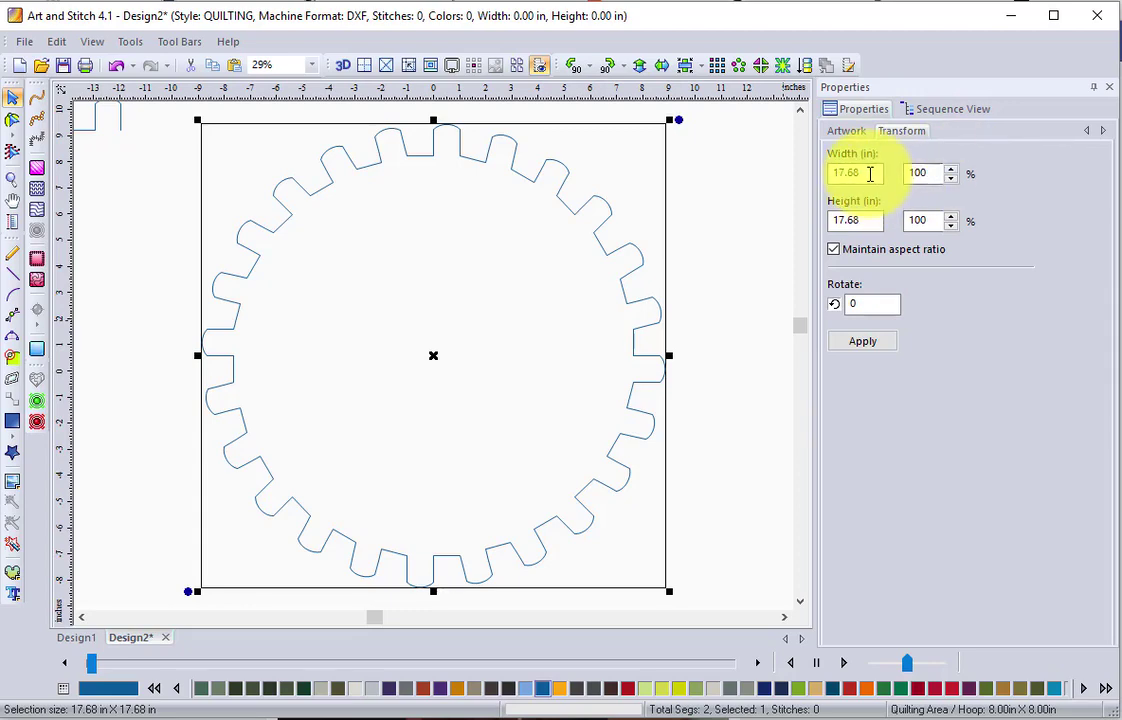
pyautogui.moveTo(870, 175); pyautogui.dragTo(828, 174)
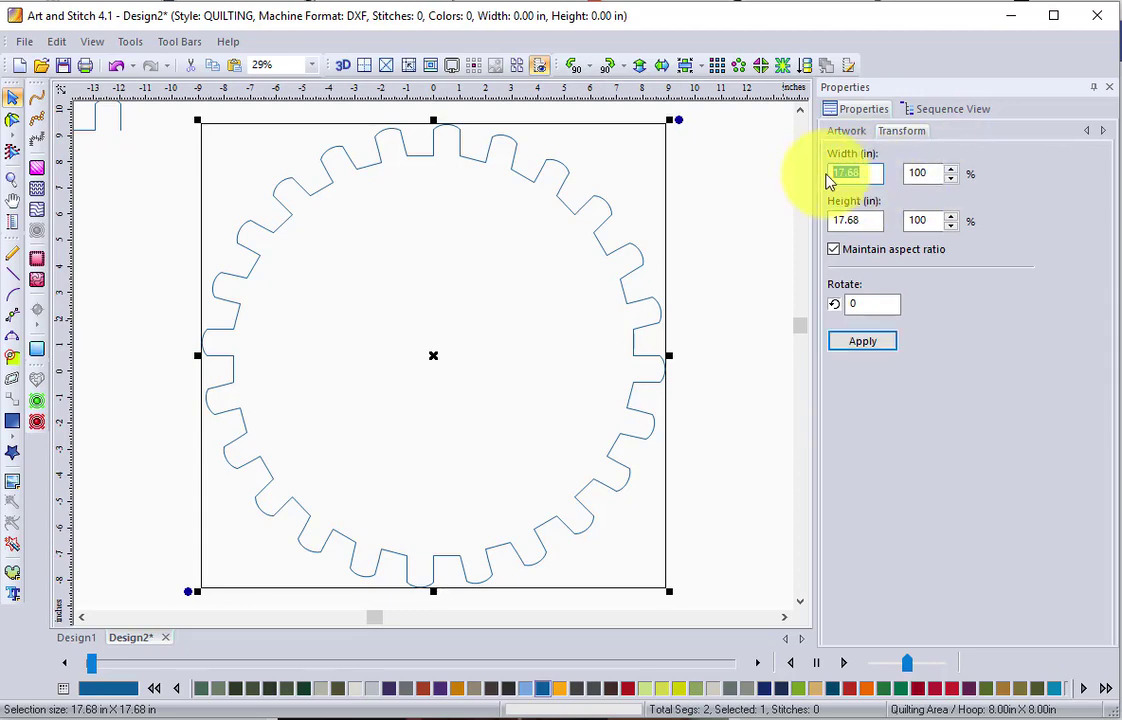
pyautogui.click(833, 249)
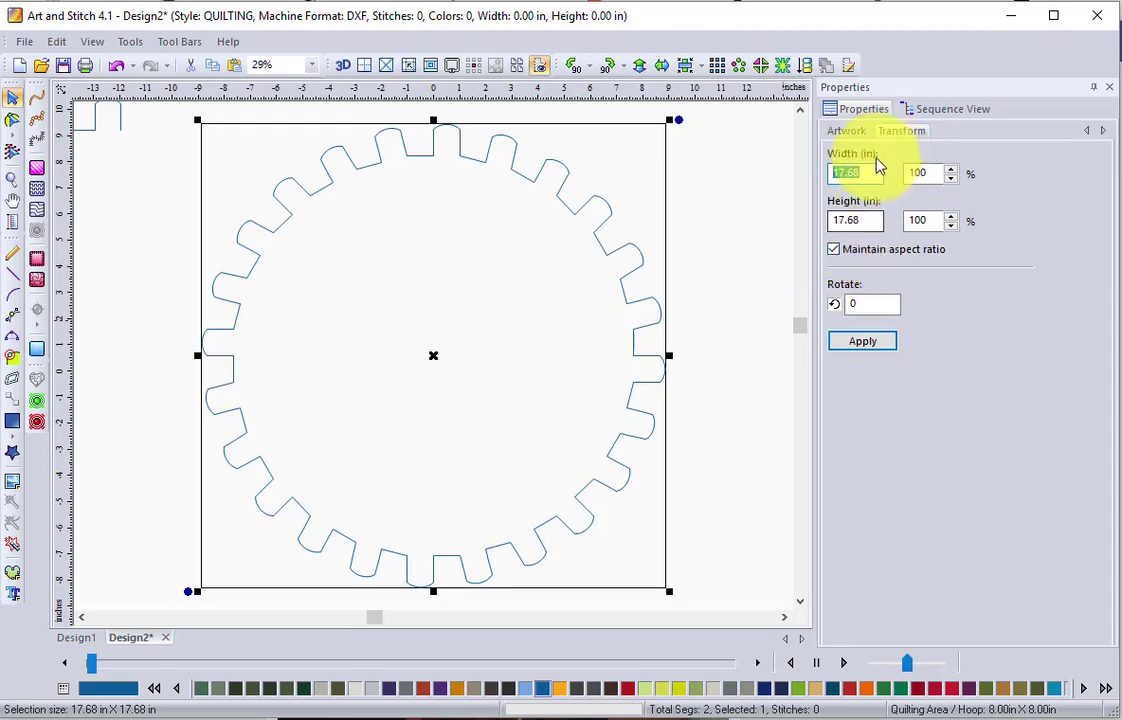
pyautogui.write('10.5')
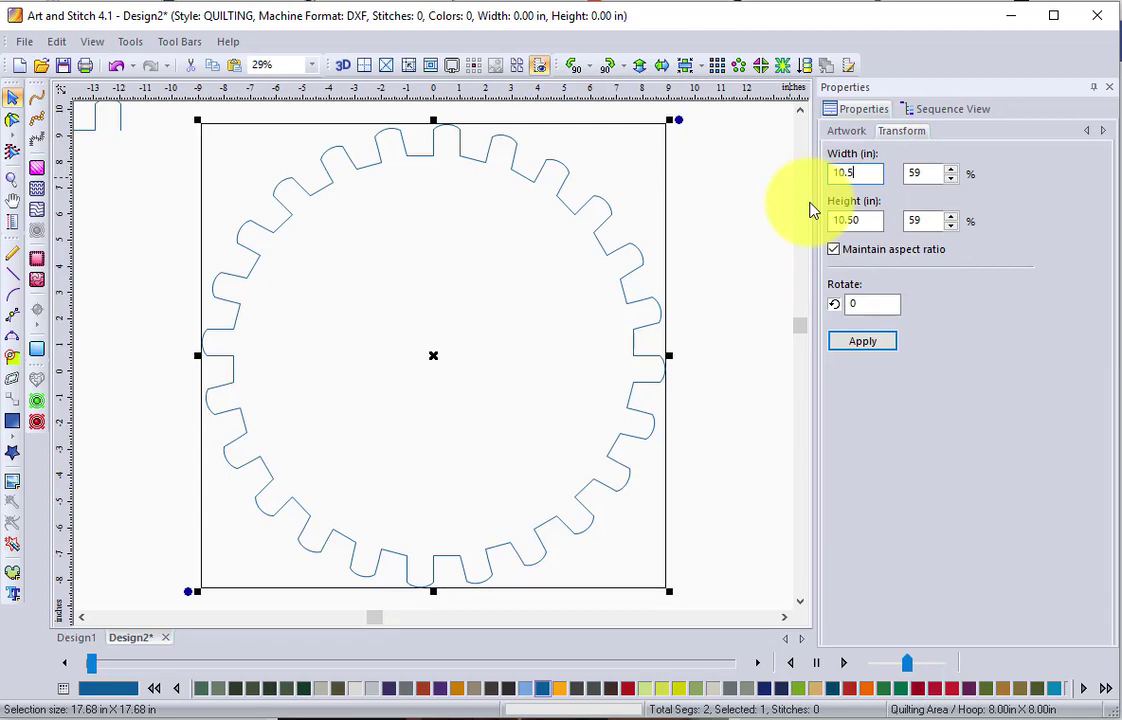
pyautogui.click(857, 344)
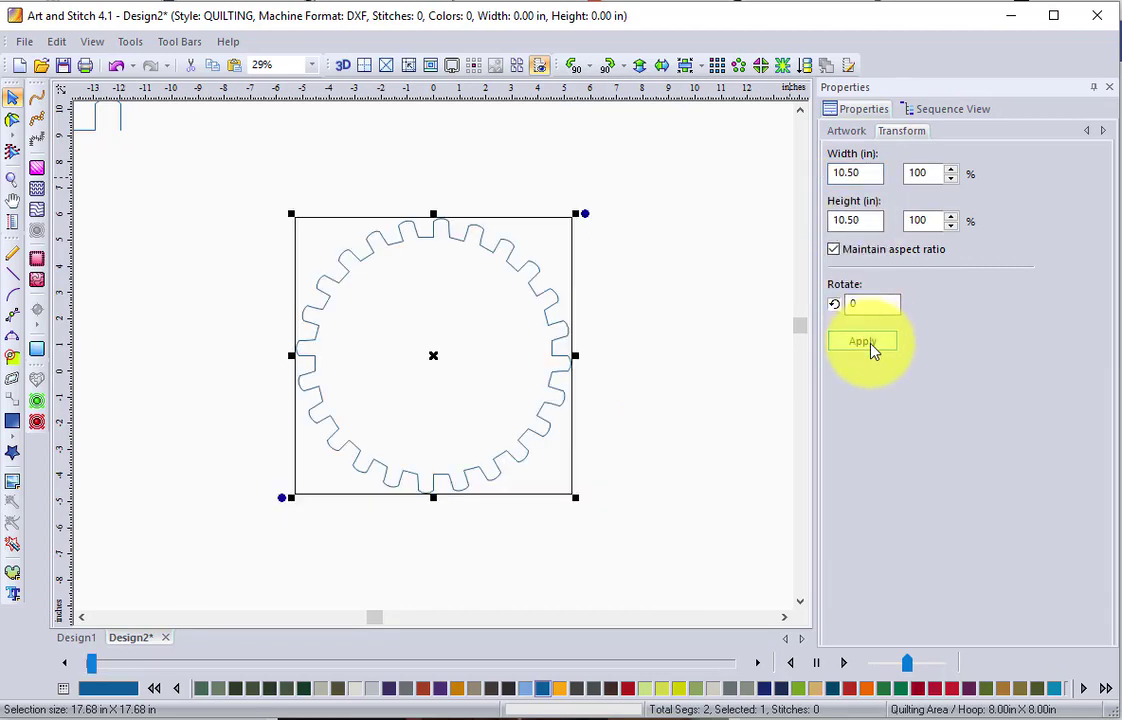
# Delete the leftover line-and-arch path and center the toothed outline in the design.
pyautogui.click(95, 135)
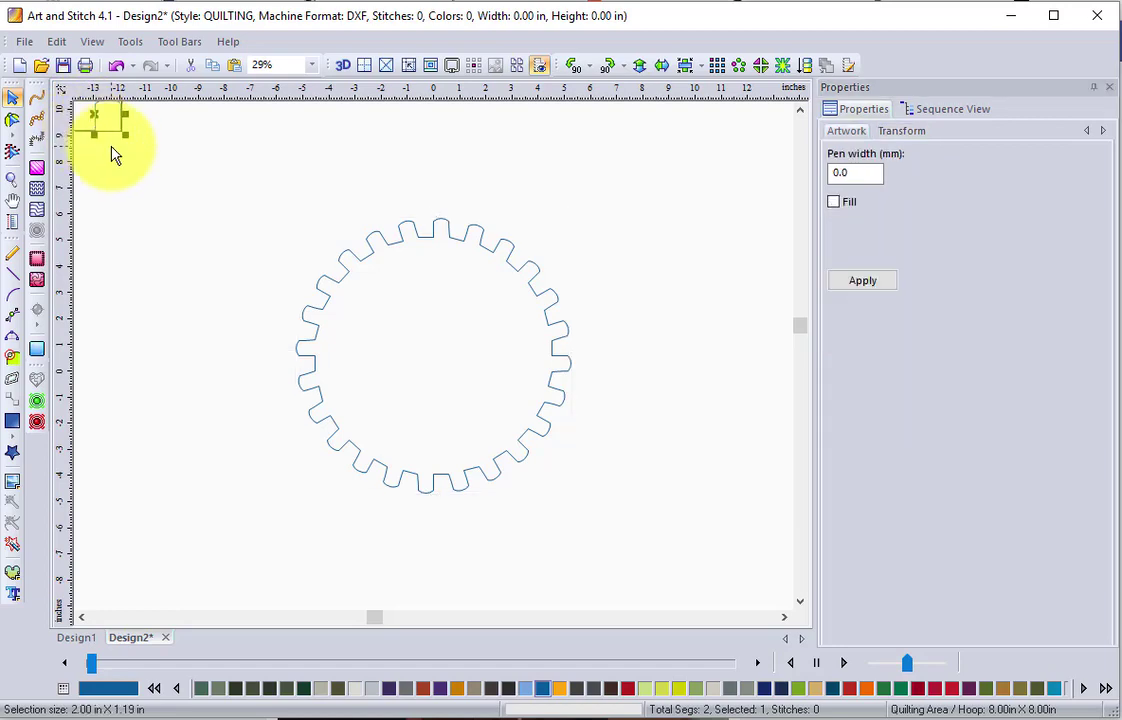
pyautogui.press('Delete')
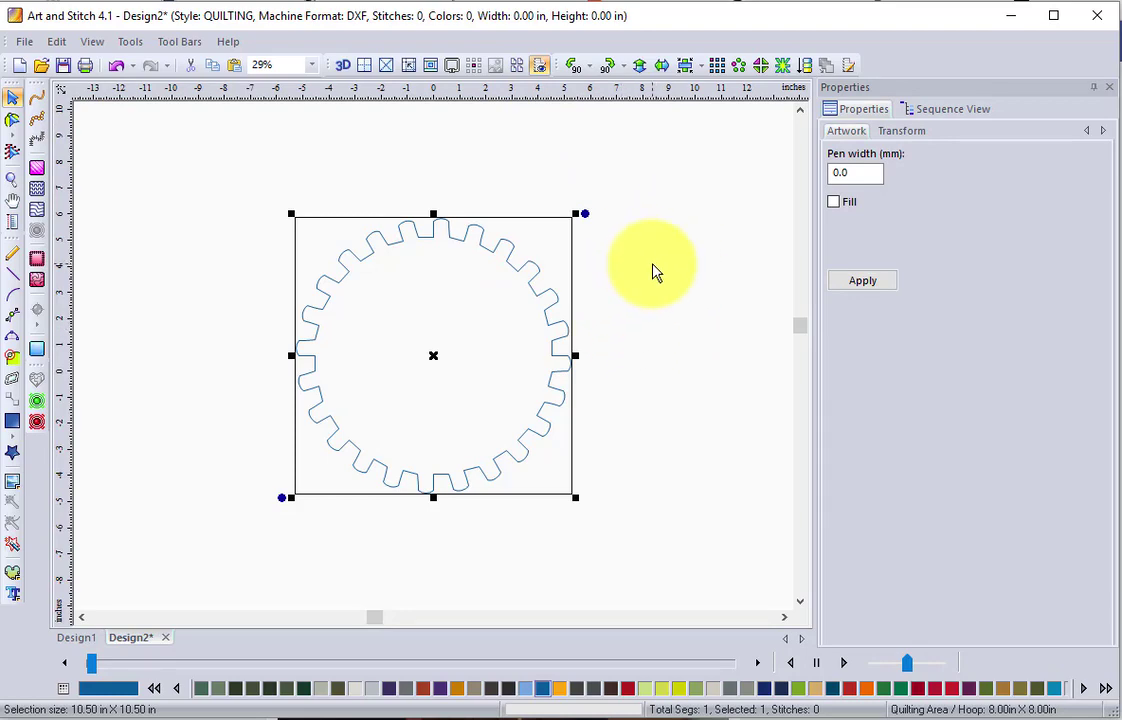
pyautogui.scroll(2, 652, 270)
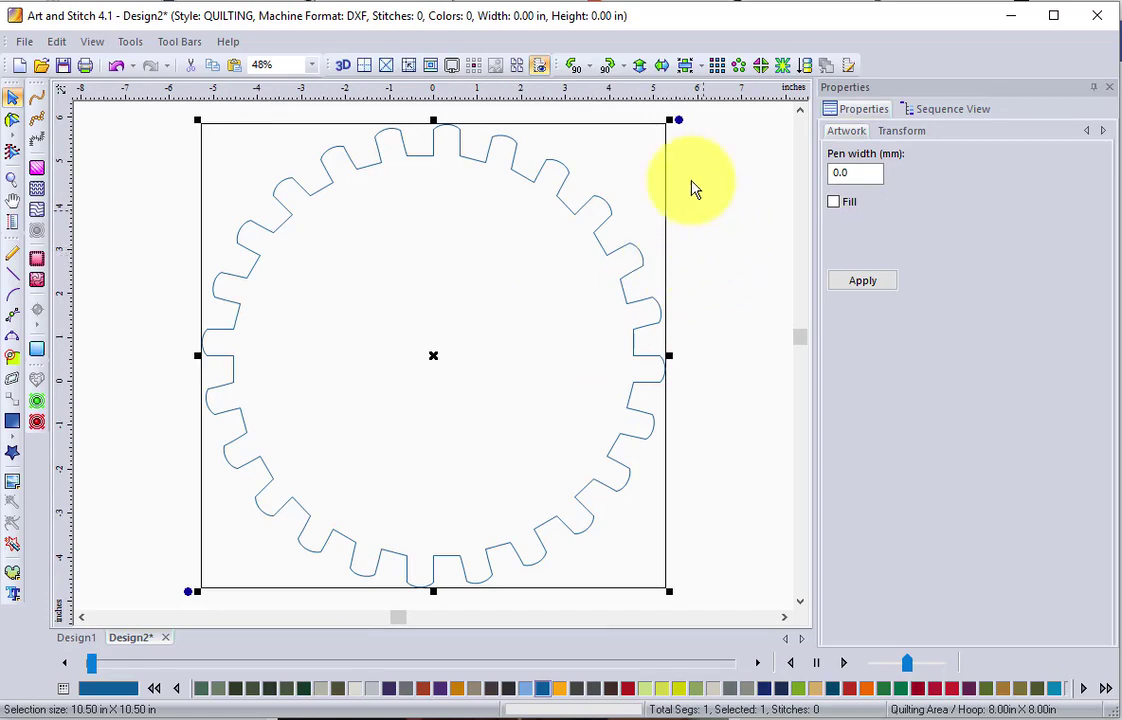
pyautogui.click(687, 72)
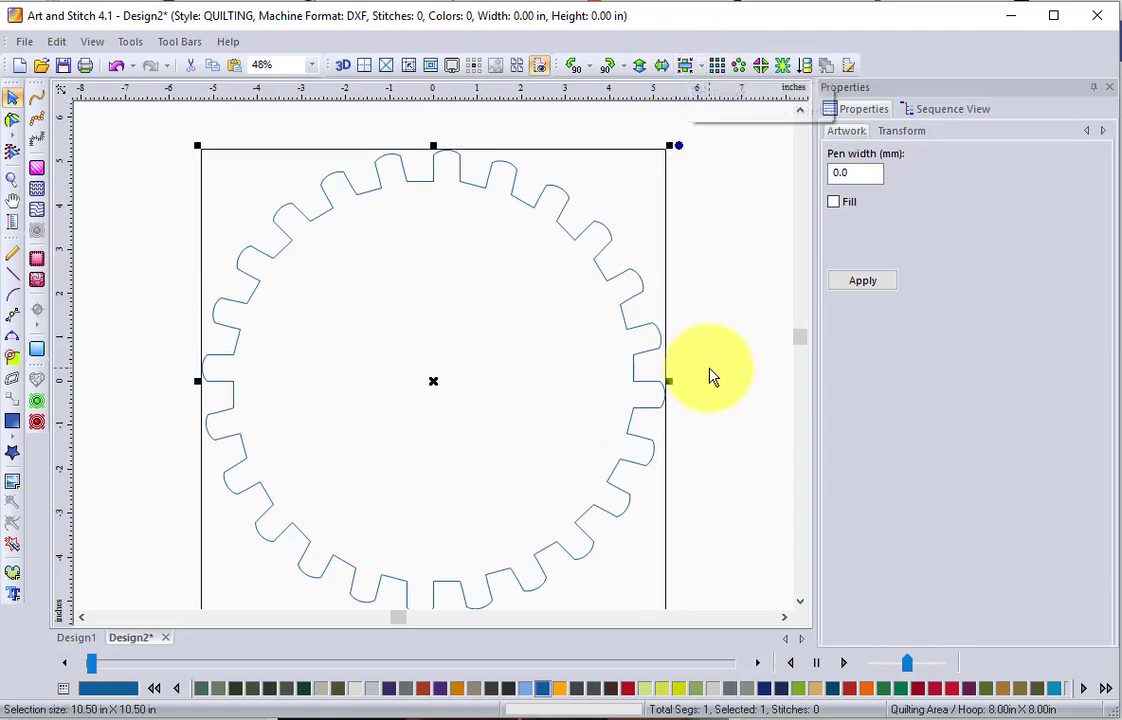
pyautogui.scroll(-1, 709, 376)
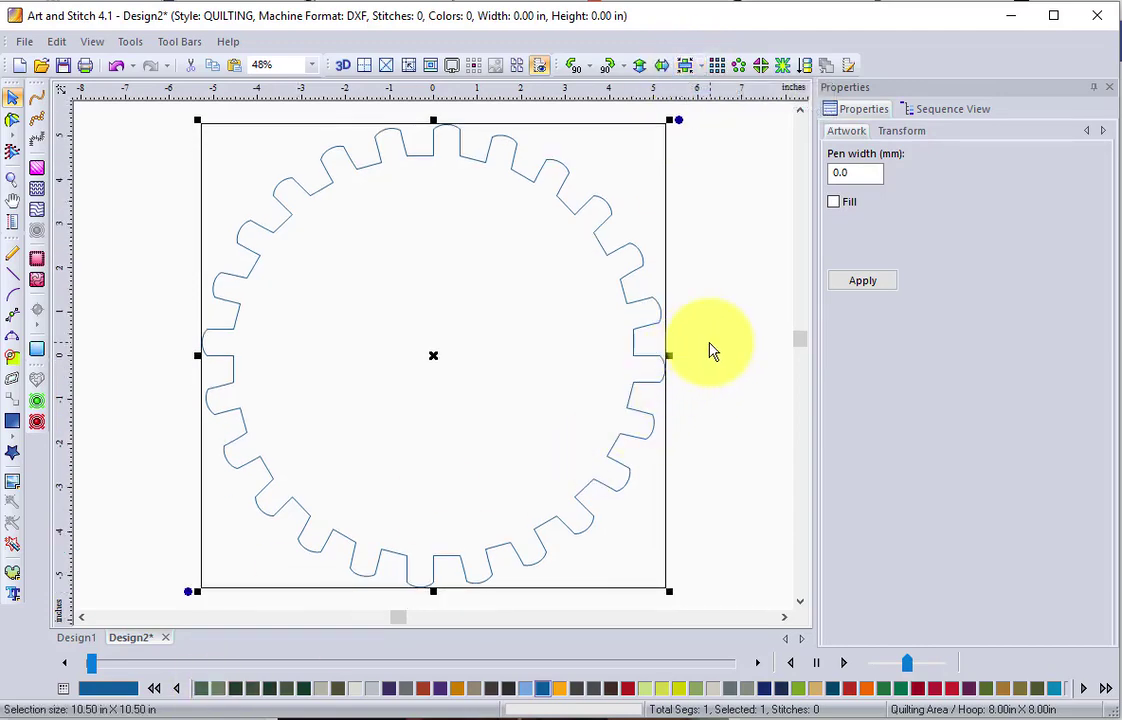
pyautogui.click(709, 350)
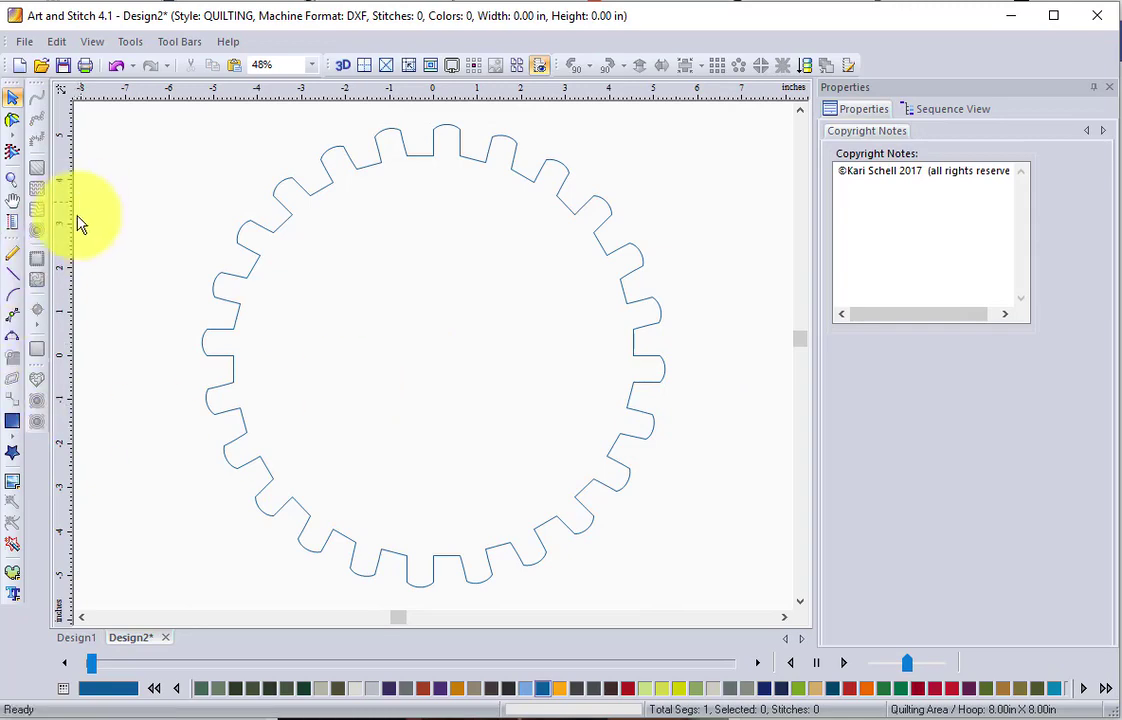
# Draw a perfect circle about 8.10 in across with the ellipse shape over the toothed outline.
pyautogui.click(12, 97)
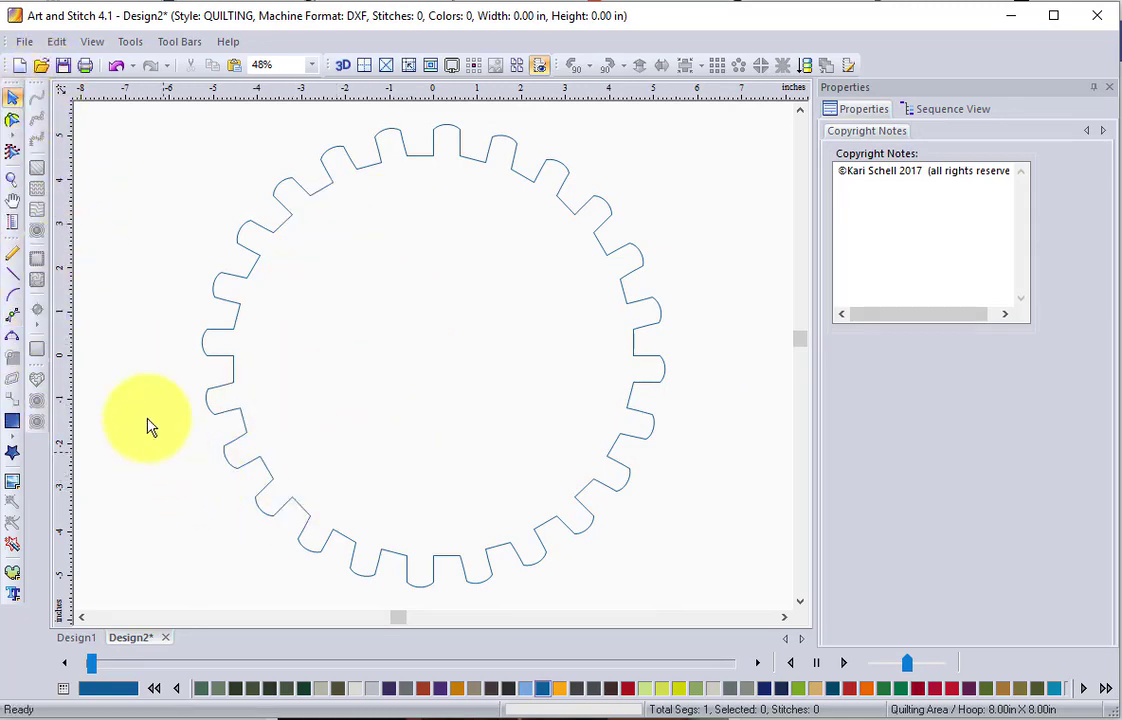
pyautogui.click(13, 438)
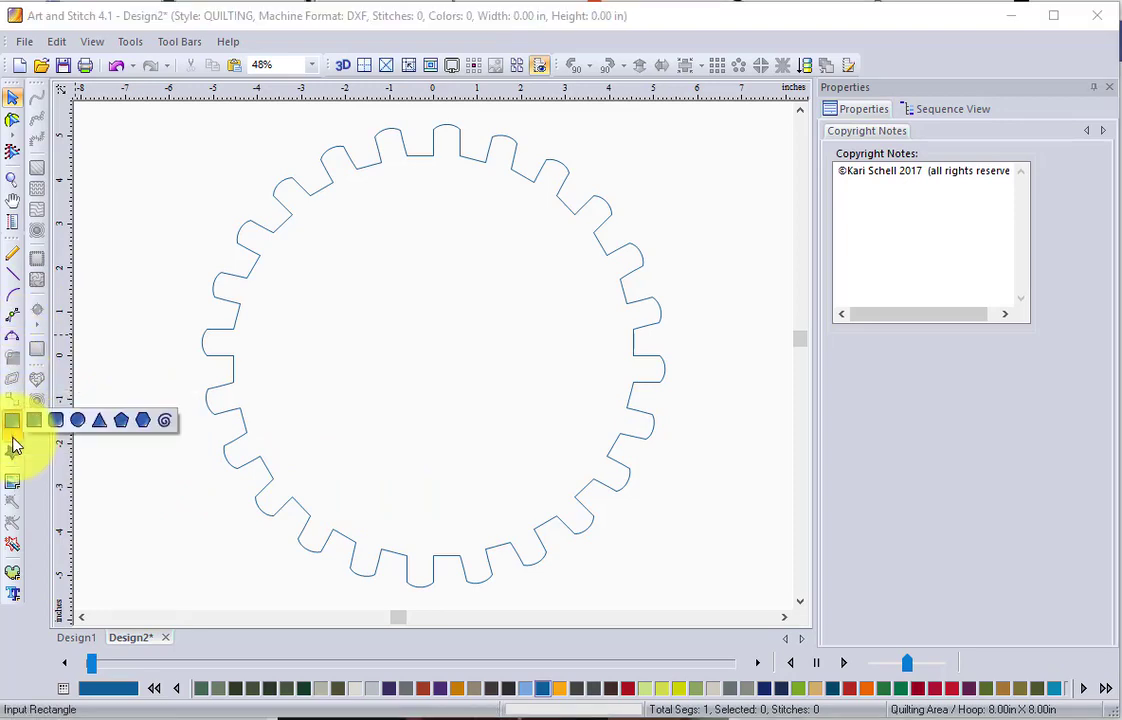
pyautogui.click(80, 421)
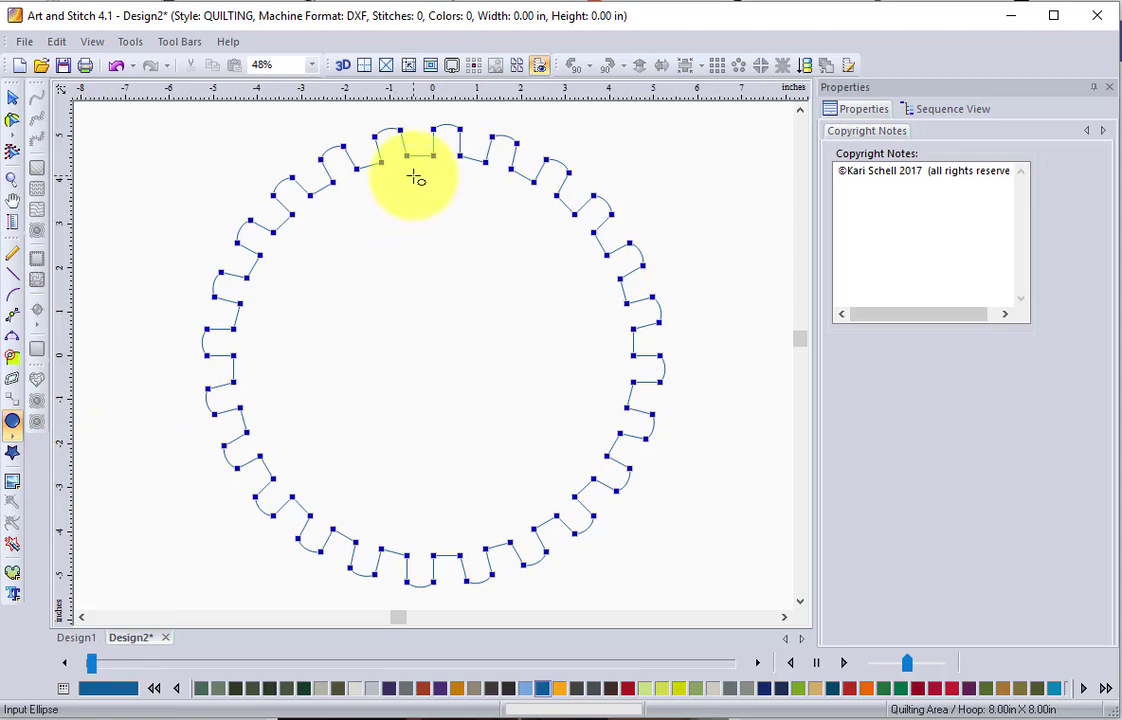
pyautogui.moveTo(414, 174); pyautogui.dragTo(500, 358)
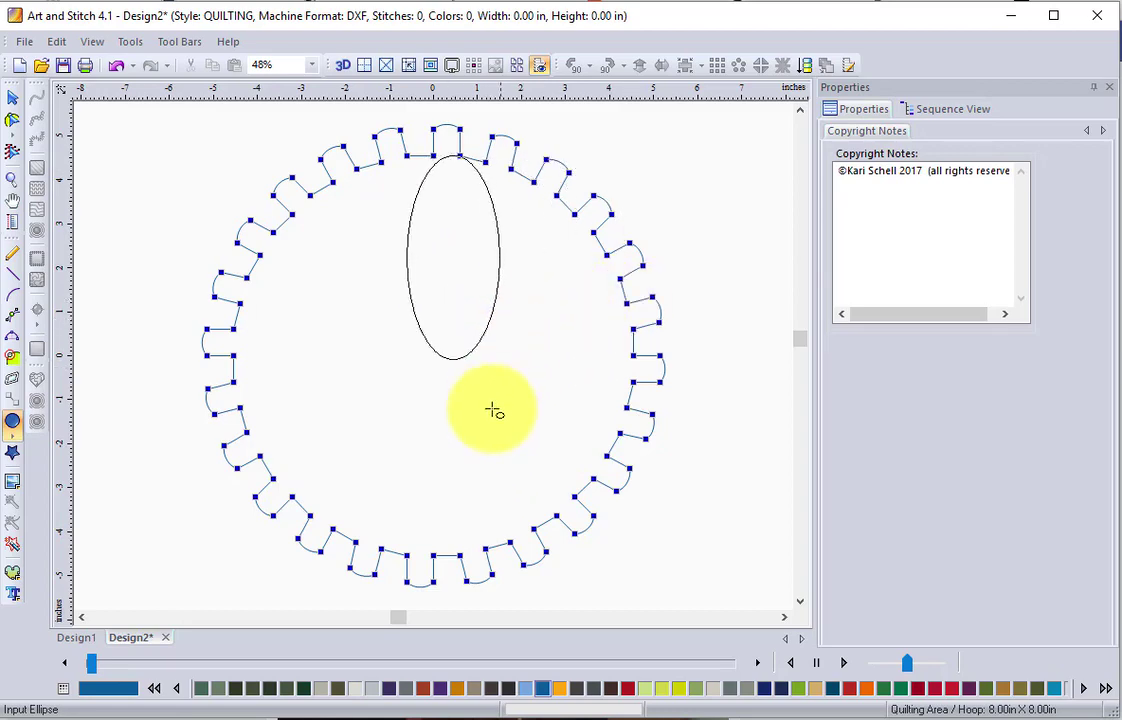
pyautogui.moveTo(494, 410); pyautogui.dragTo(694, 514)
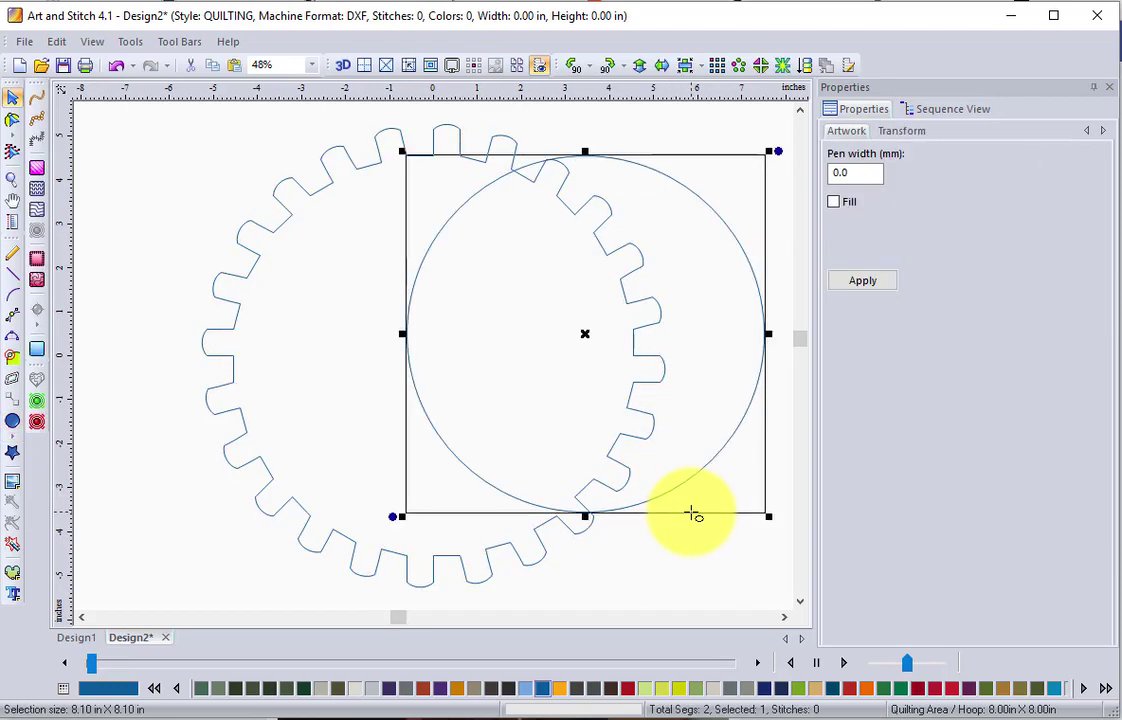
# Enlarge the circle to about 8.38 in across and center it inside the toothed outline.
pyautogui.click(688, 69)
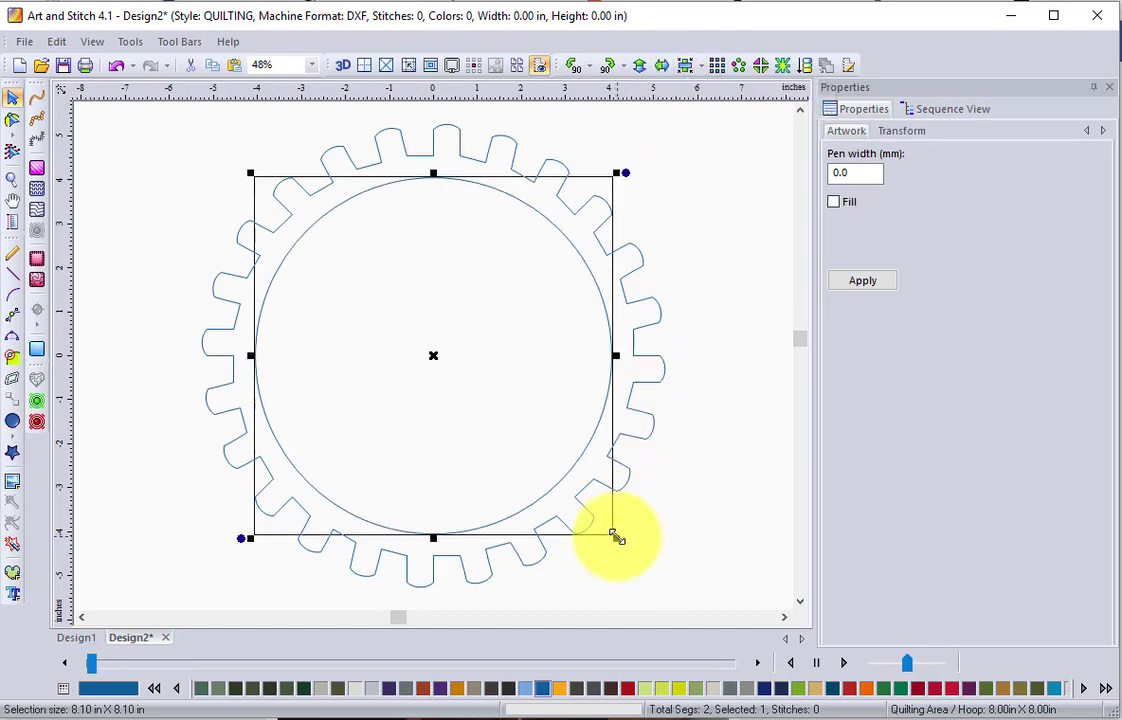
pyautogui.moveTo(616, 538); pyautogui.dragTo(629, 547)
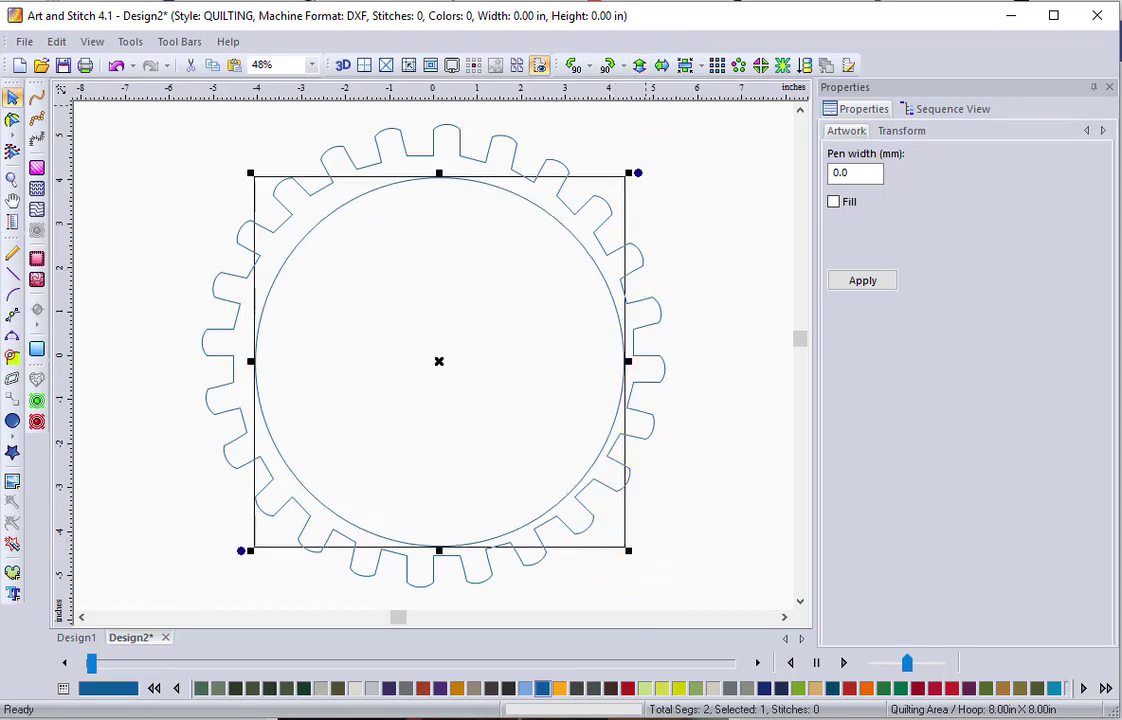
pyautogui.click(688, 69)
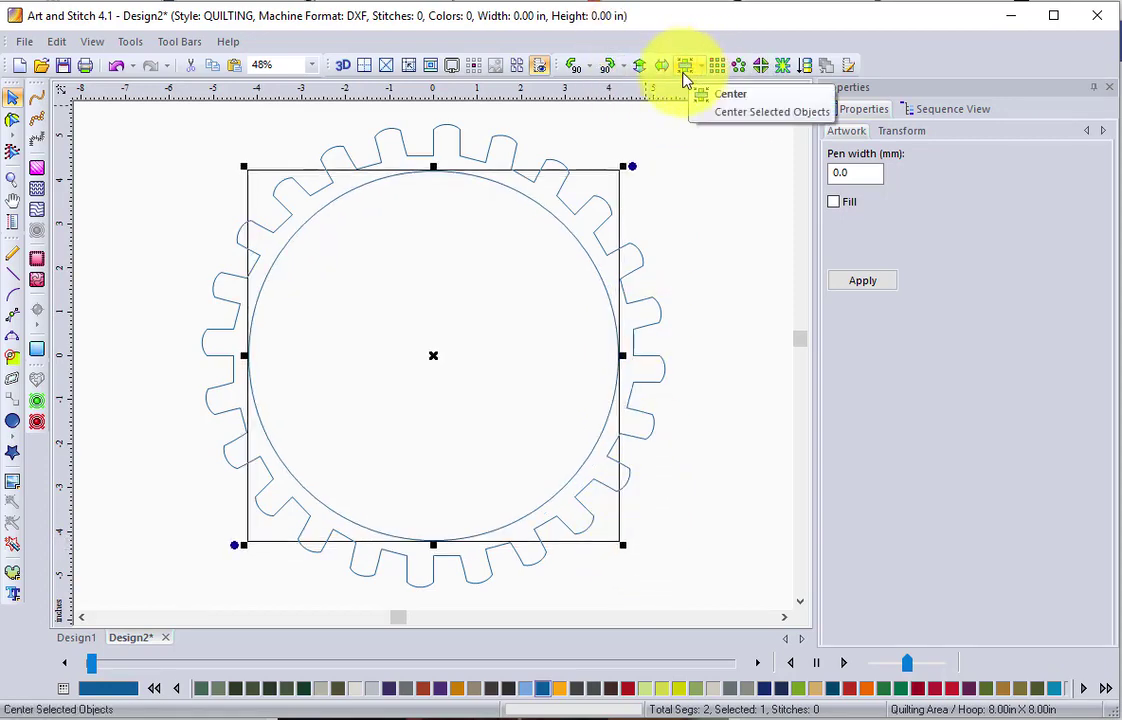
pyautogui.click(719, 359)
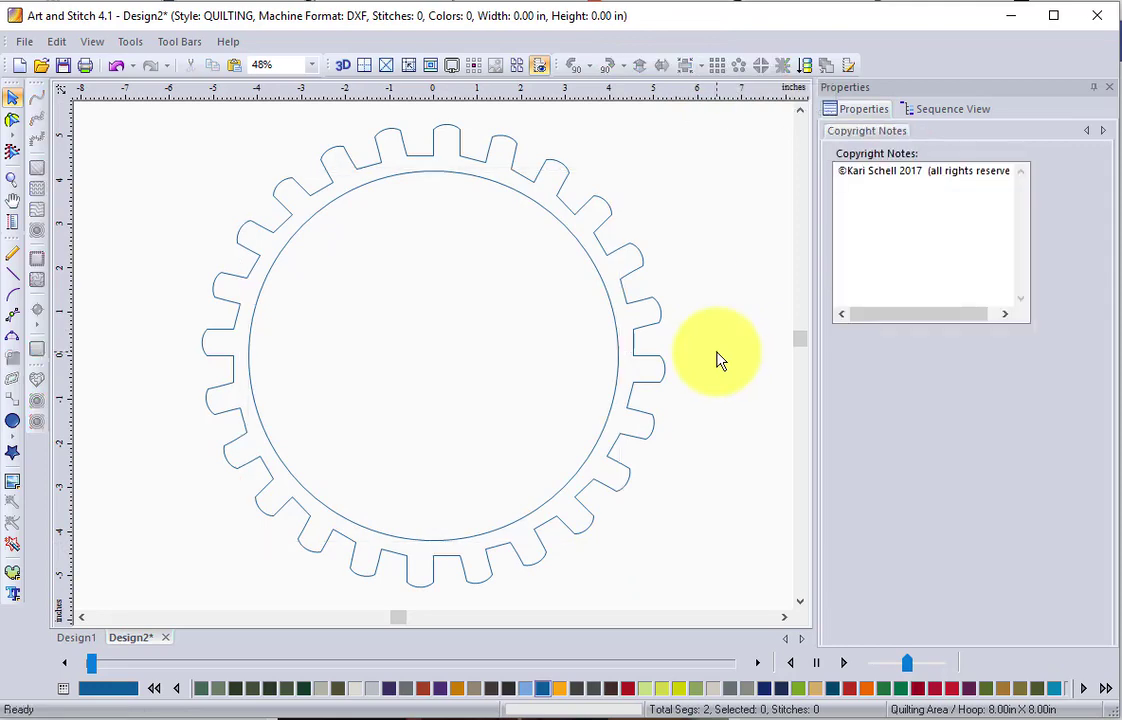
# Duplicate the toothed outline and fit the copy inside the circle at about 7.41 in across.
pyautogui.click(657, 358)
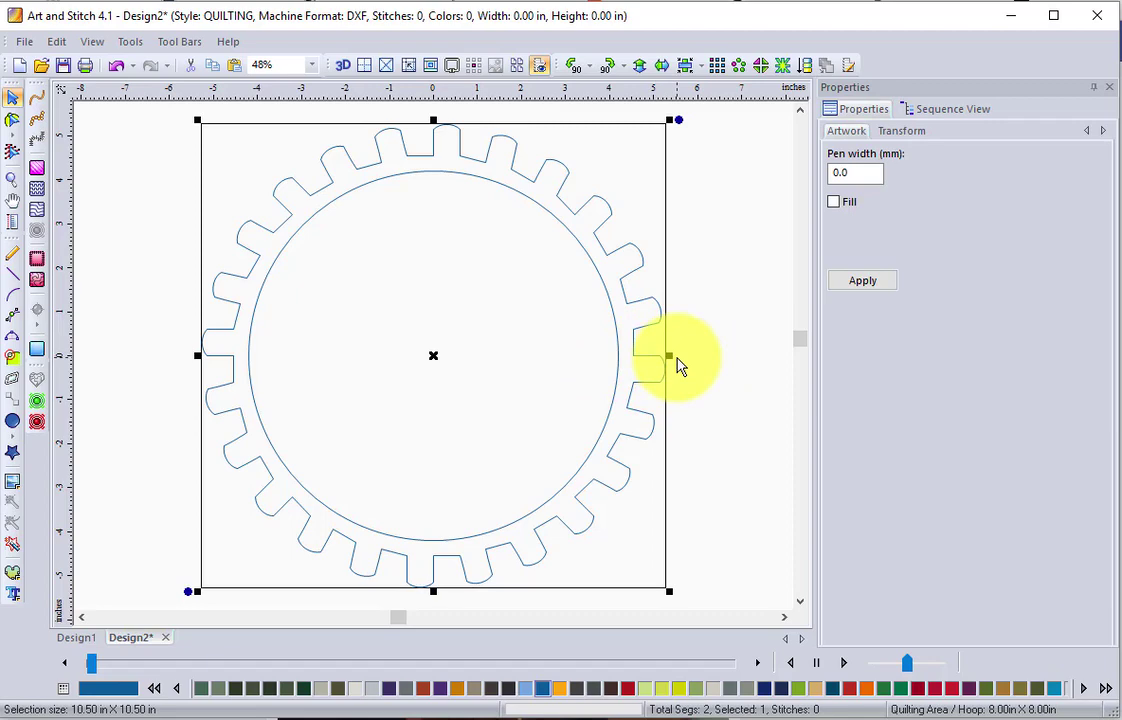
pyautogui.hotkey('ctrl', 'd')
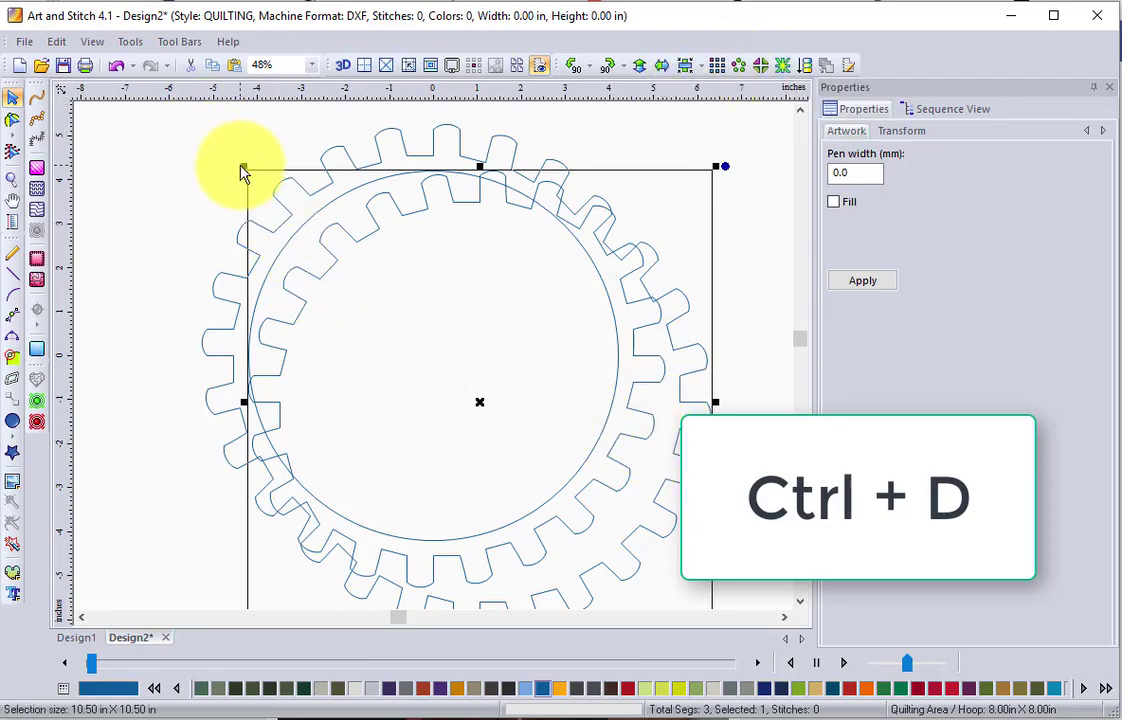
pyautogui.moveTo(241, 165); pyautogui.dragTo(356, 331)
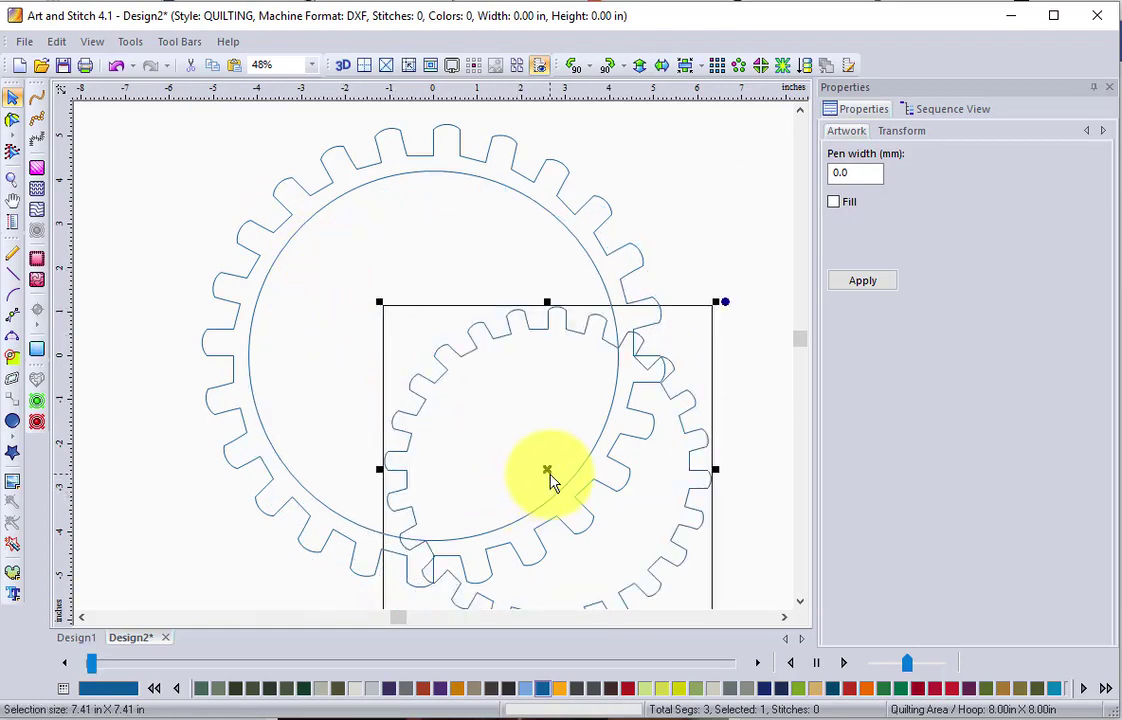
pyautogui.moveTo(553, 473); pyautogui.dragTo(440, 357)
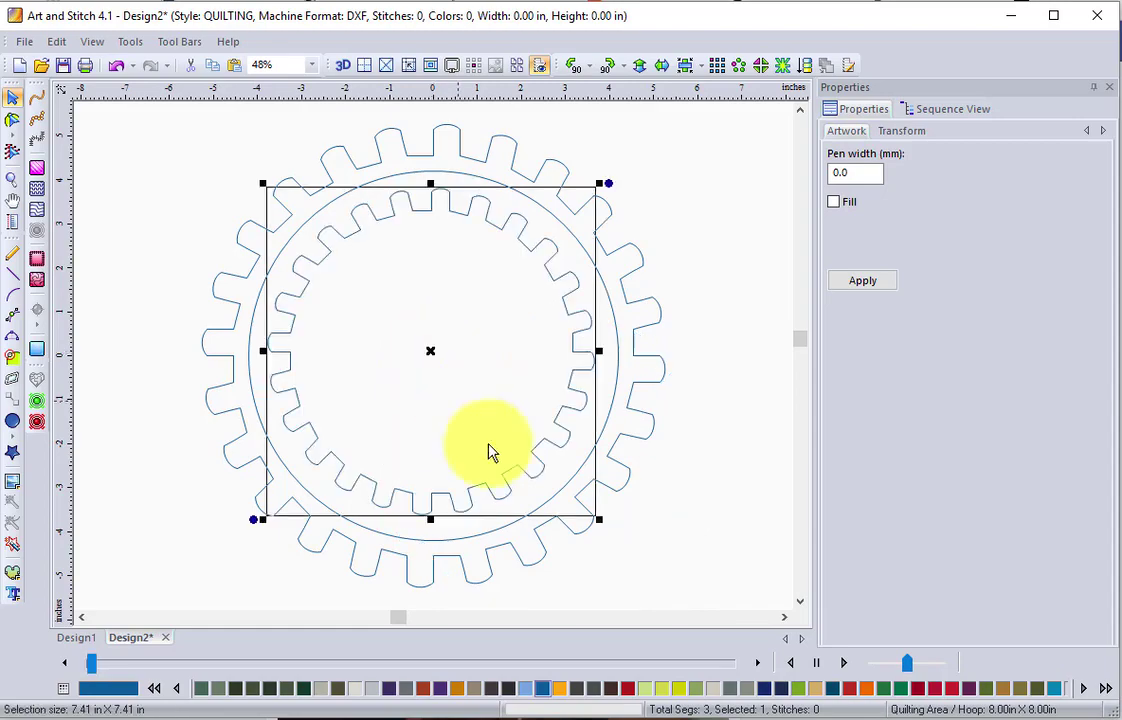
# Resize the inner toothed copy to about 7.83 in across and center it within the circle.
pyautogui.moveTo(597, 518); pyautogui.dragTo(620, 546)
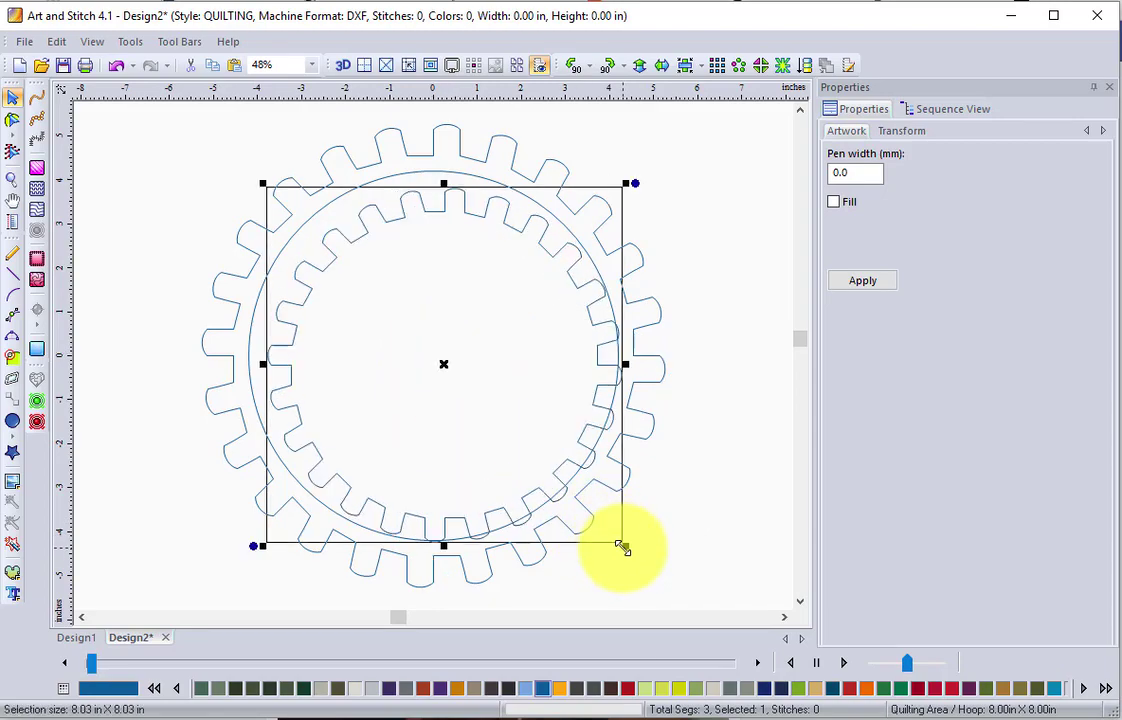
pyautogui.click(685, 66)
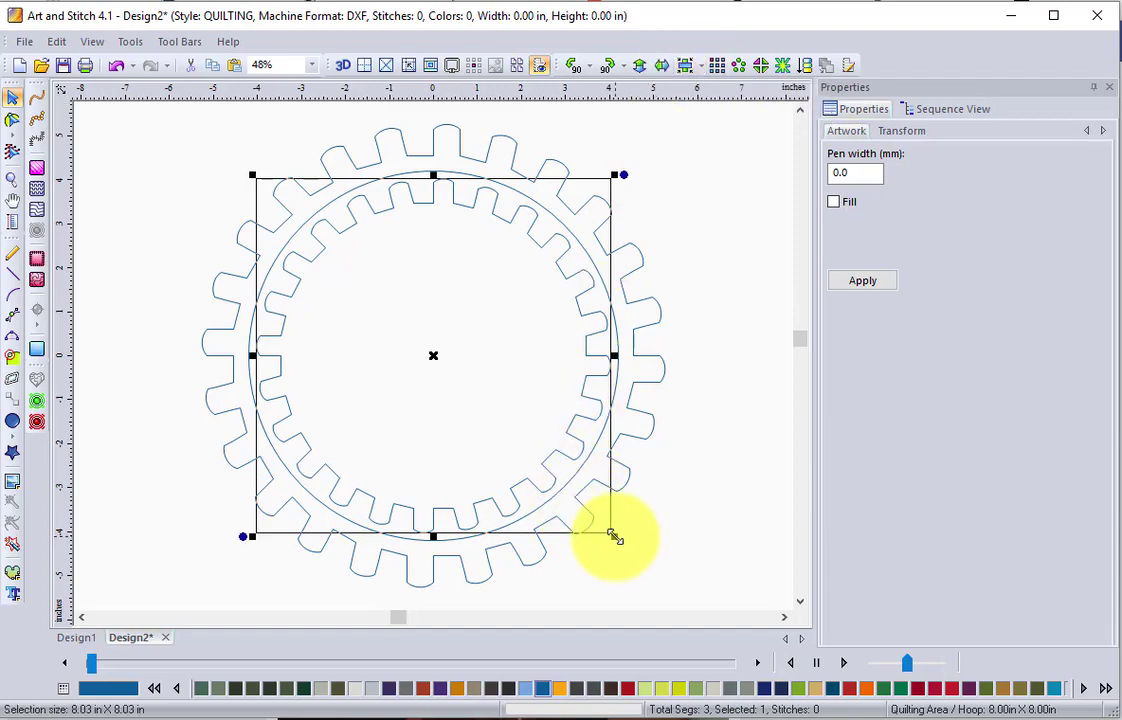
pyautogui.moveTo(613, 537); pyautogui.dragTo(606, 528)
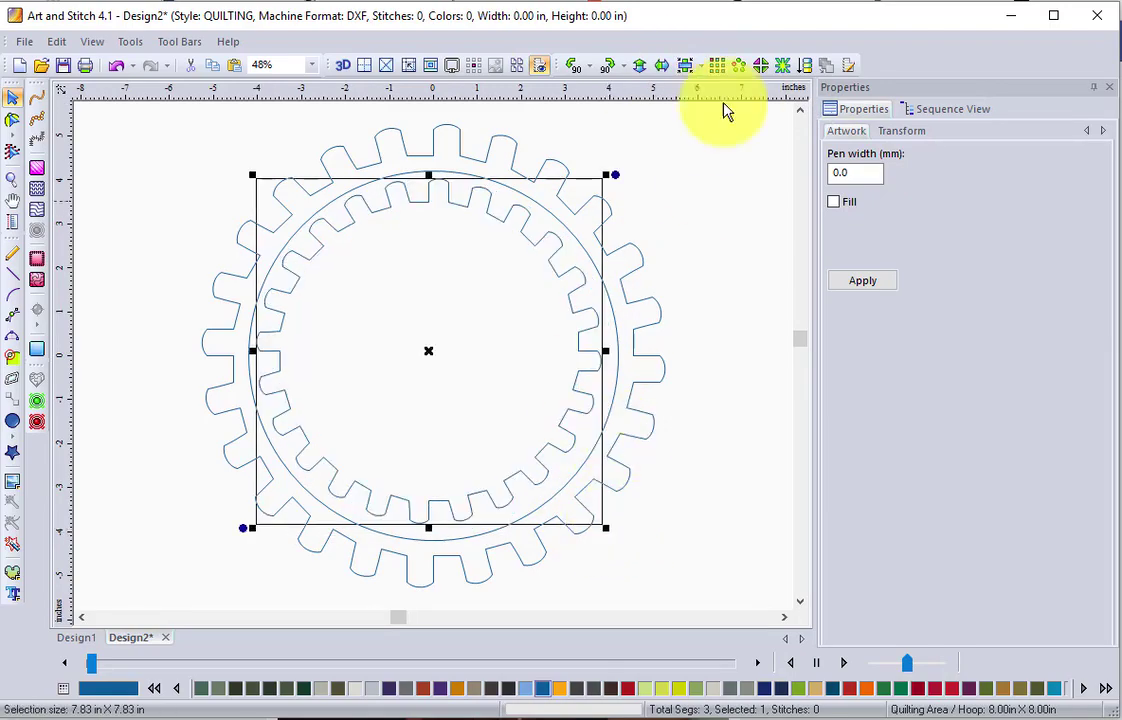
pyautogui.click(690, 70)
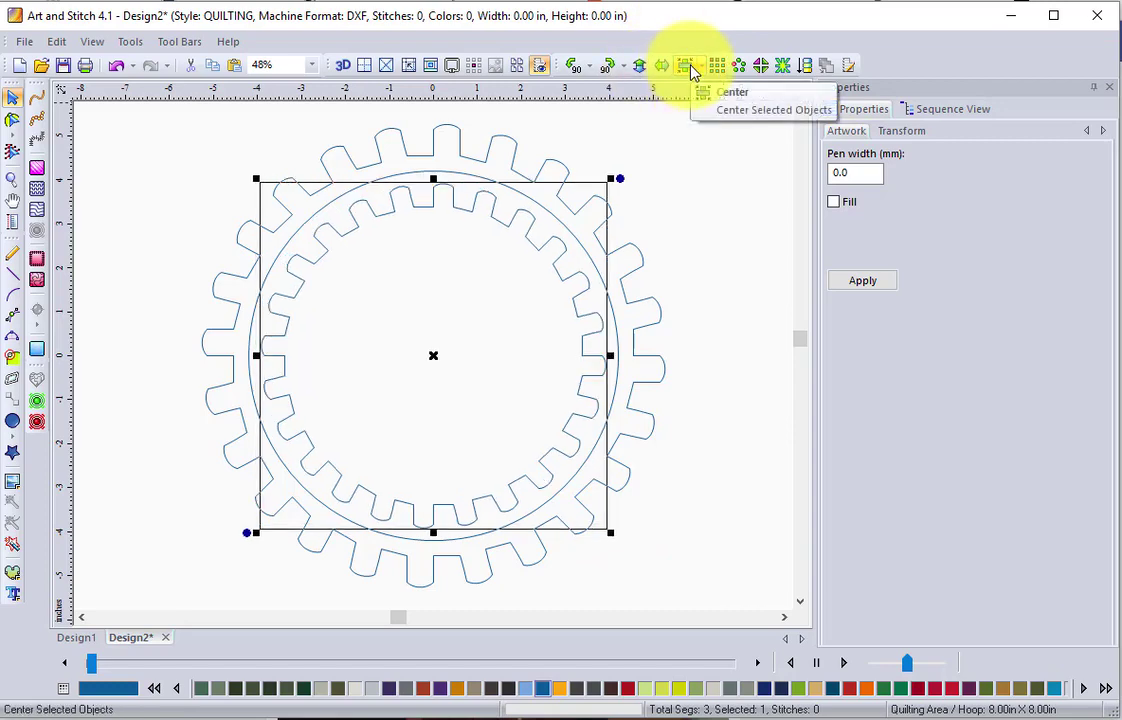
pyautogui.click(668, 332)
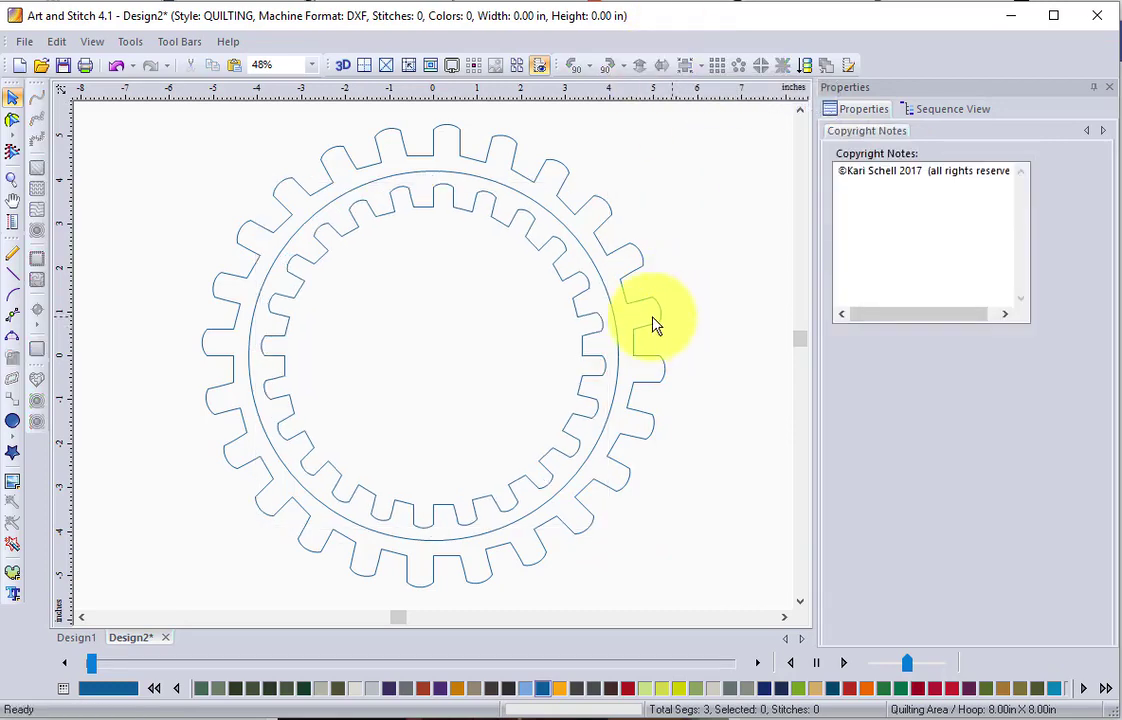
# Duplicate the large circle, shrink the copy to about 6.20 in across, and center it inside the inner toothed ring.
pyautogui.click(593, 261)
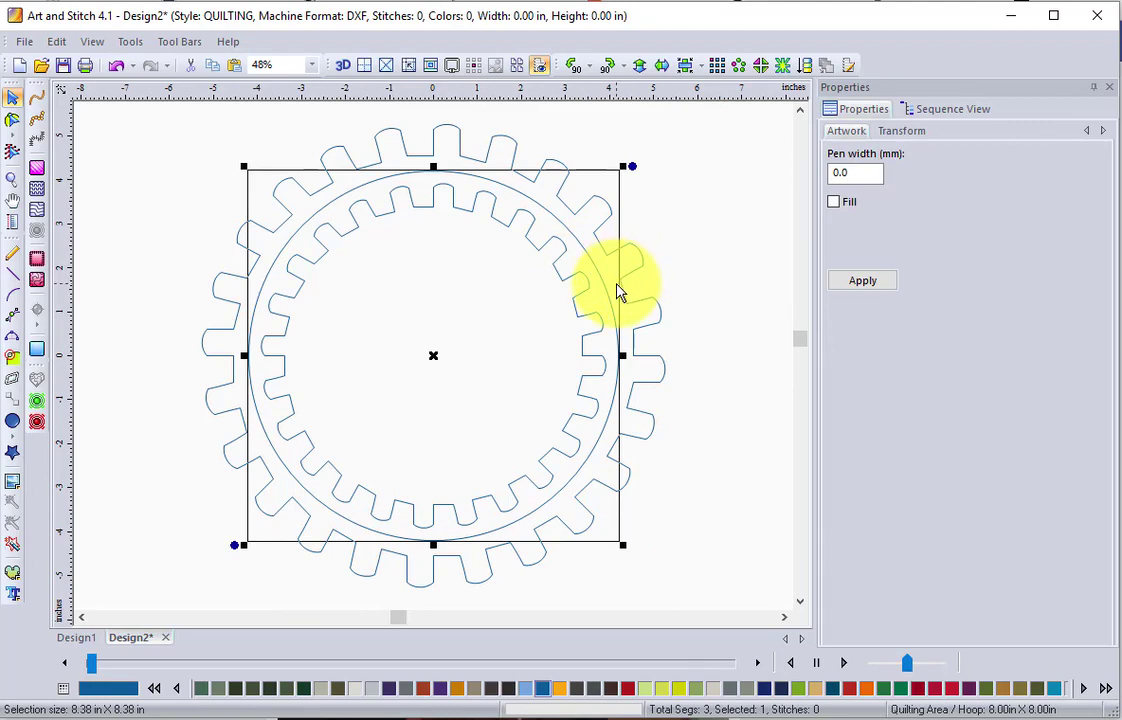
pyautogui.hotkey('ctrl', 'd')
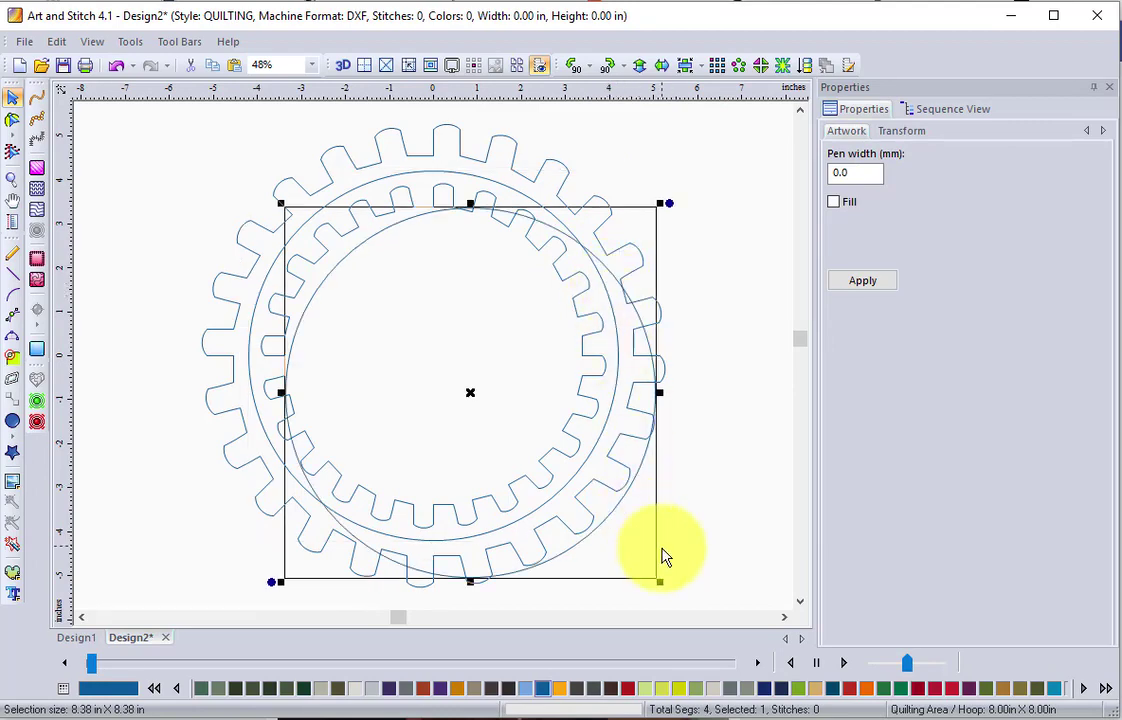
pyautogui.moveTo(657, 580); pyautogui.dragTo(564, 455)
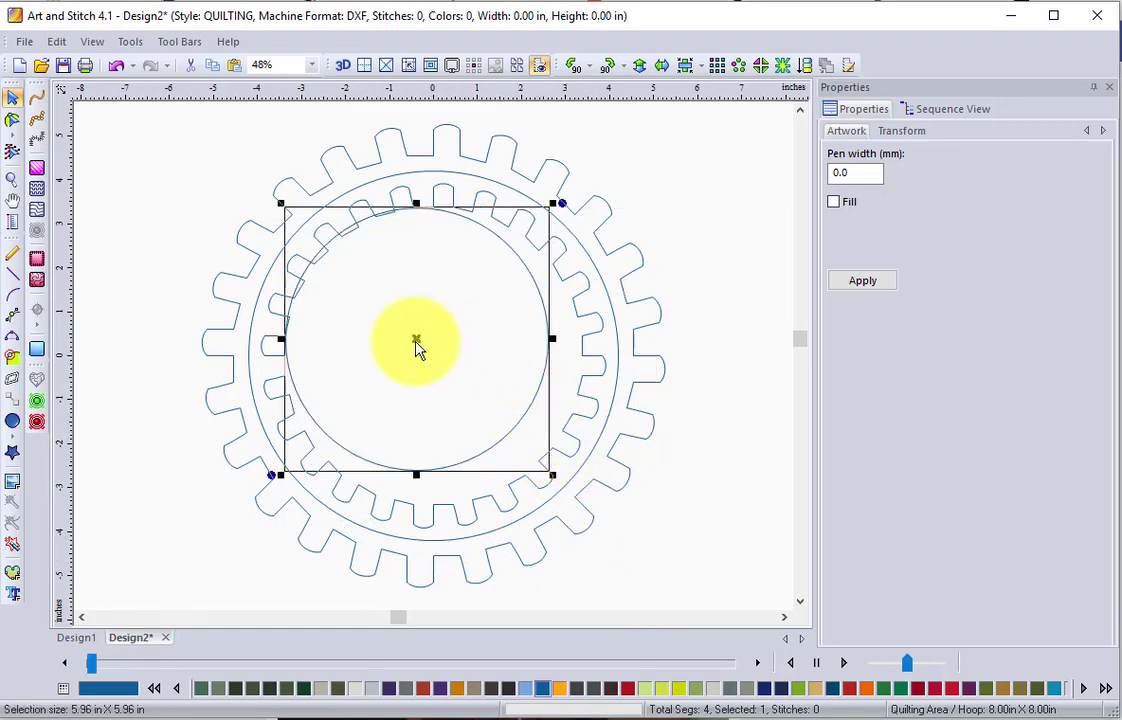
pyautogui.moveTo(421, 340); pyautogui.dragTo(434, 351)
pyautogui.moveTo(562, 483); pyautogui.dragTo(575, 494)
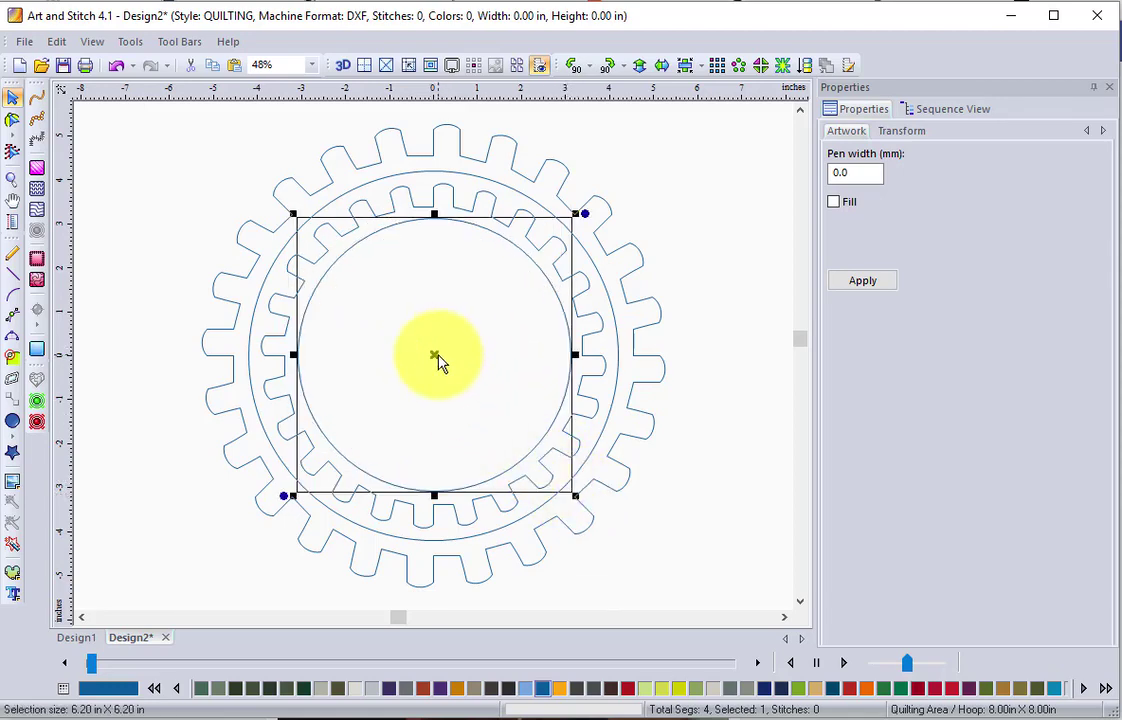
pyautogui.click(688, 67)
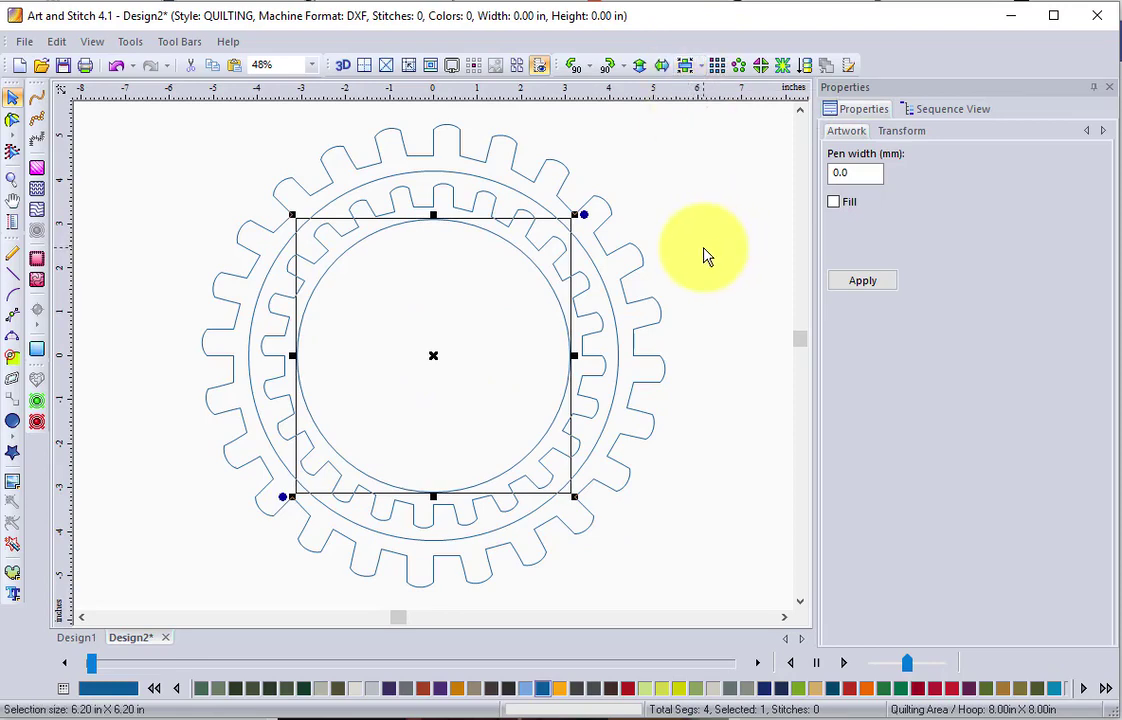
# Duplicate the 6.20 in circle, shrink the copy to about 5.37 in across, and center it within the design.
pyautogui.hotkey('ctrl', 'd')
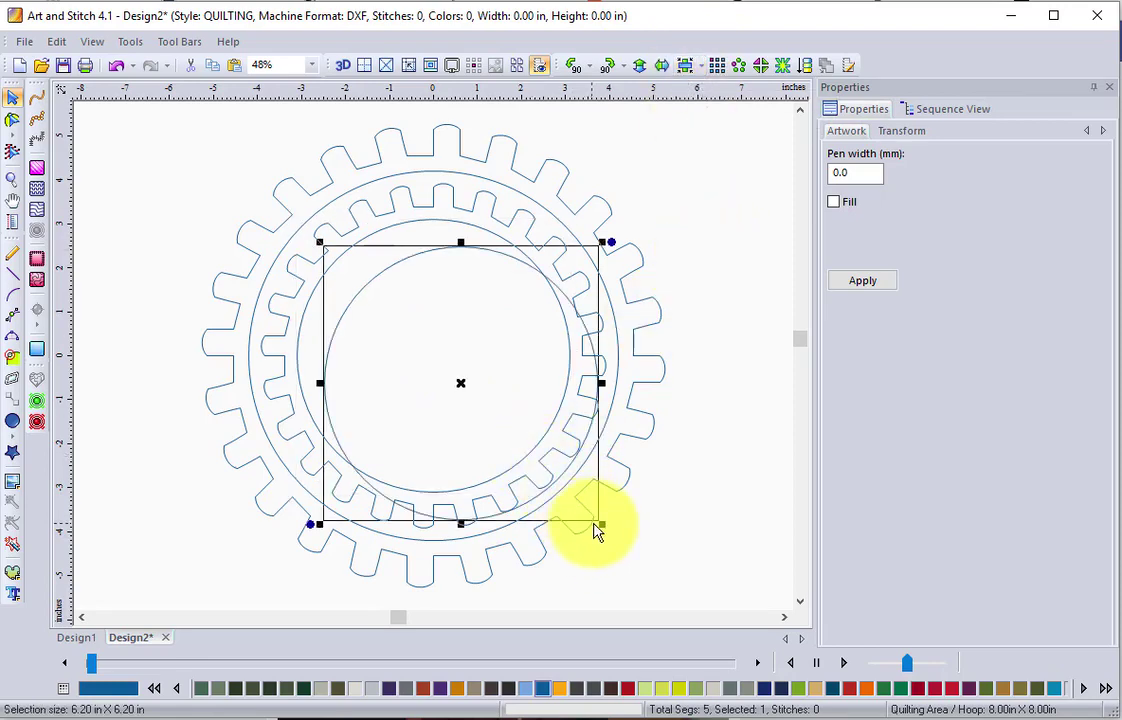
pyautogui.moveTo(600, 523); pyautogui.dragTo(555, 477)
pyautogui.click(685, 65)
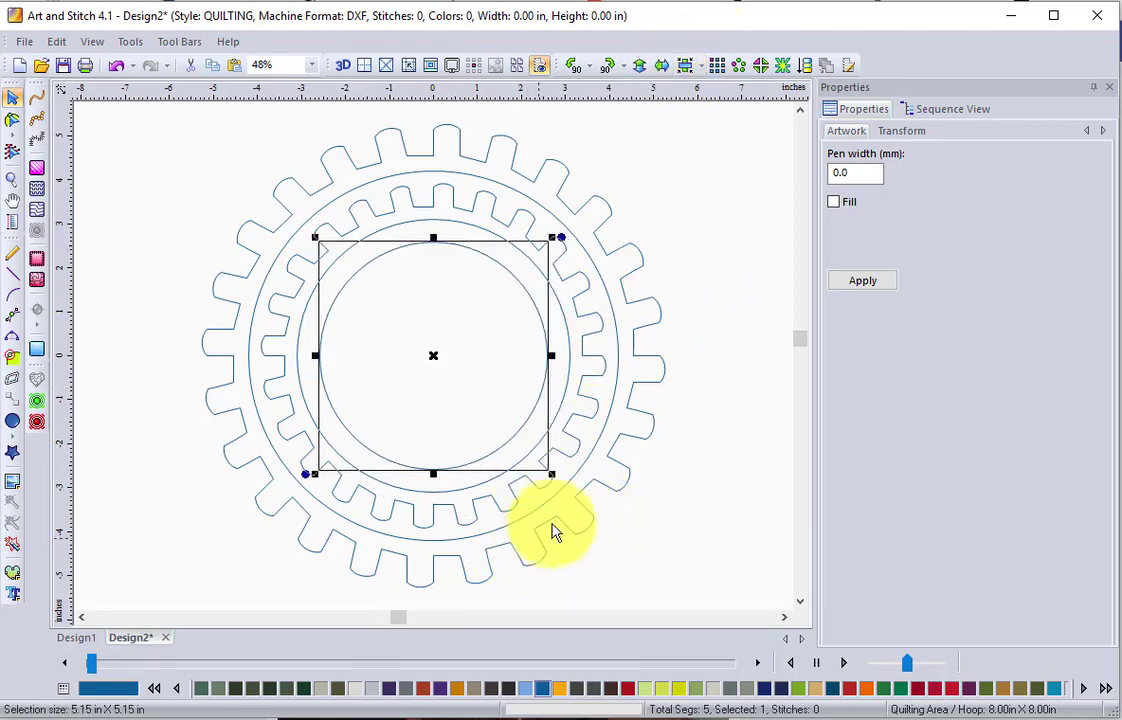
pyautogui.moveTo(551, 476); pyautogui.dragTo(561, 483)
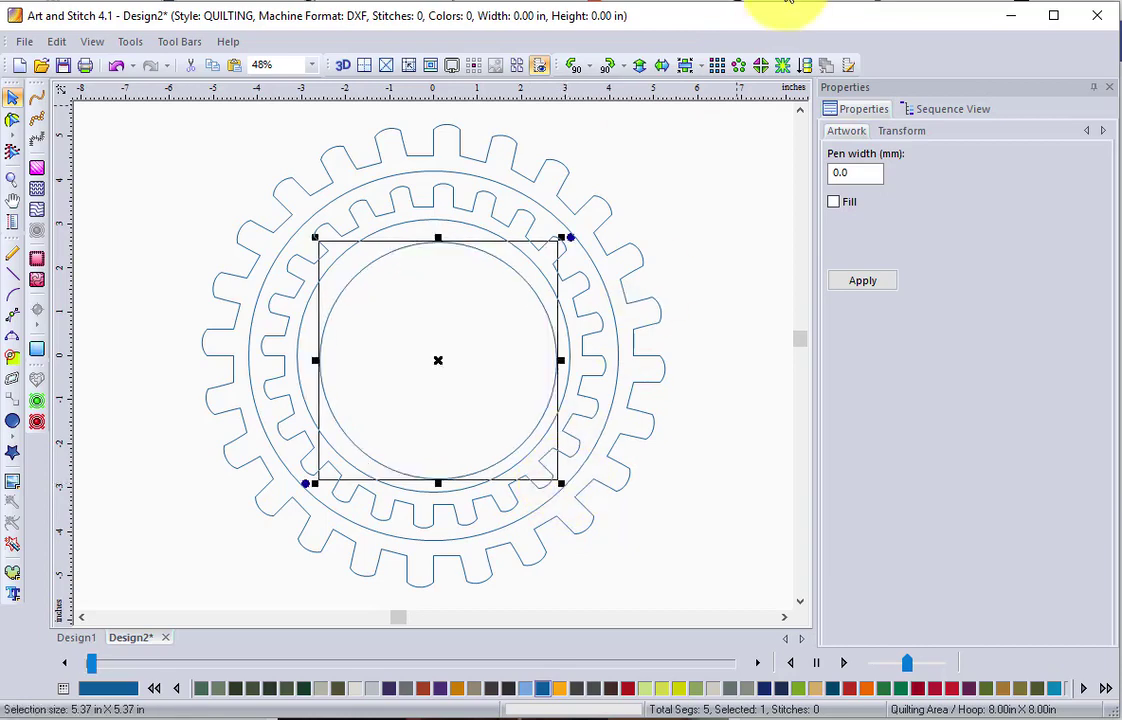
pyautogui.click(686, 68)
pyautogui.click(671, 258)
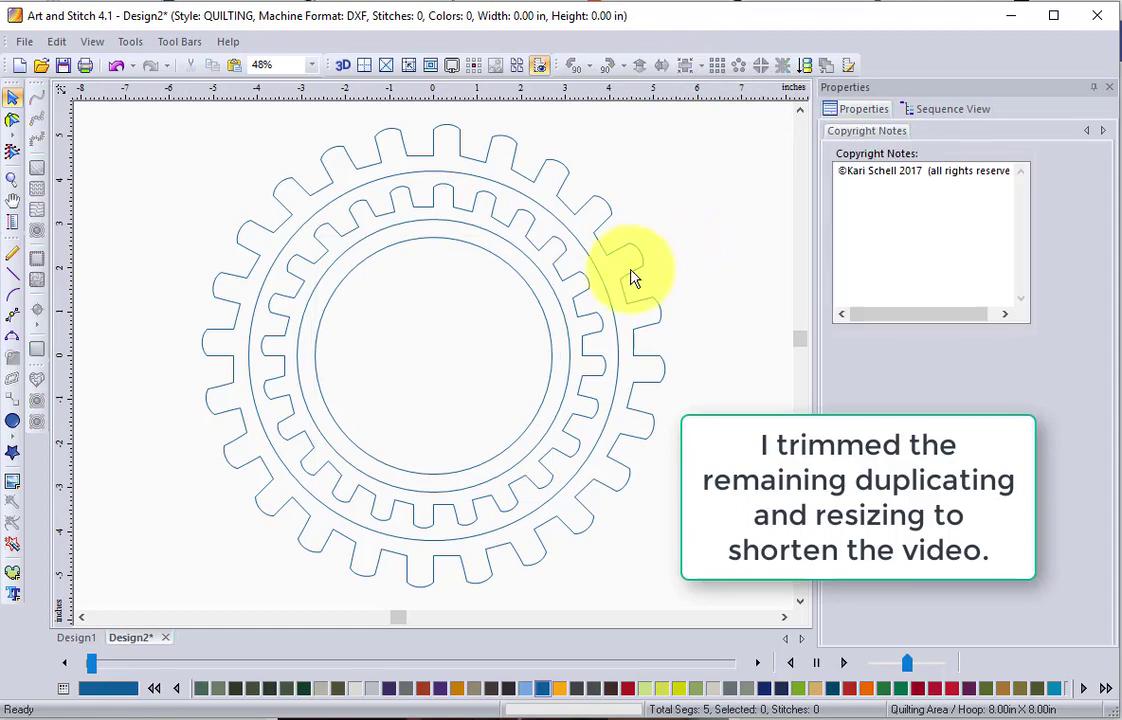
# Convert all ring outlines to run stitches and play the stitch-out simulation at a faster speed.
pyautogui.click(585, 303)
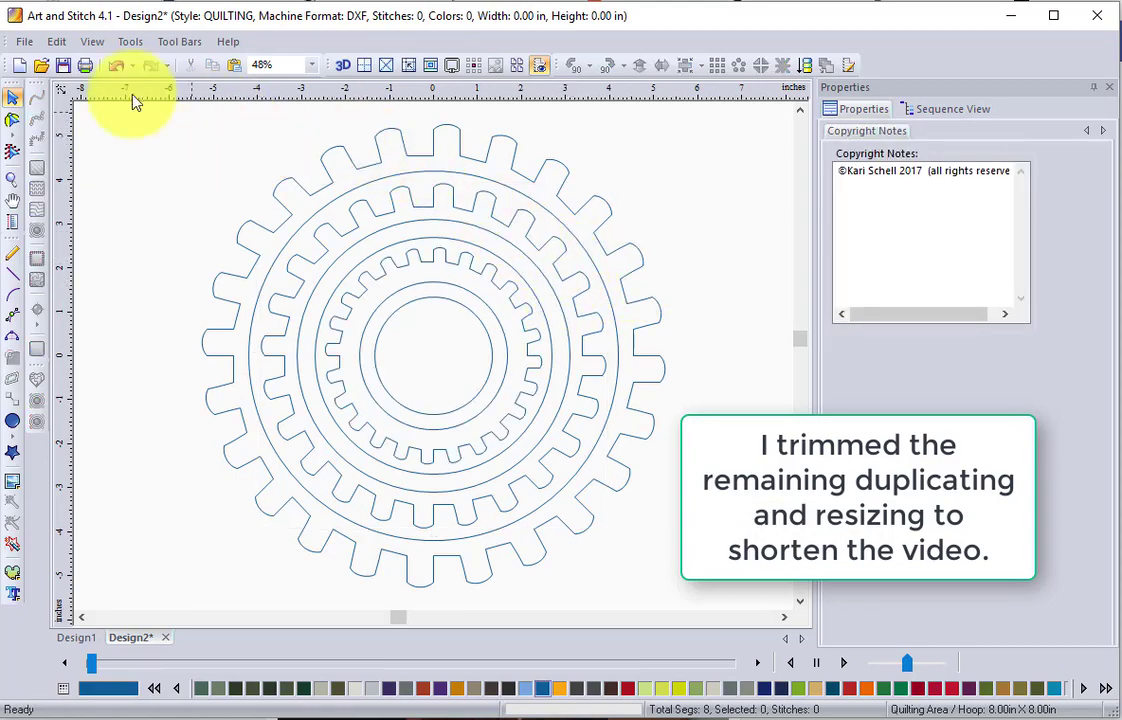
pyautogui.click(11, 99)
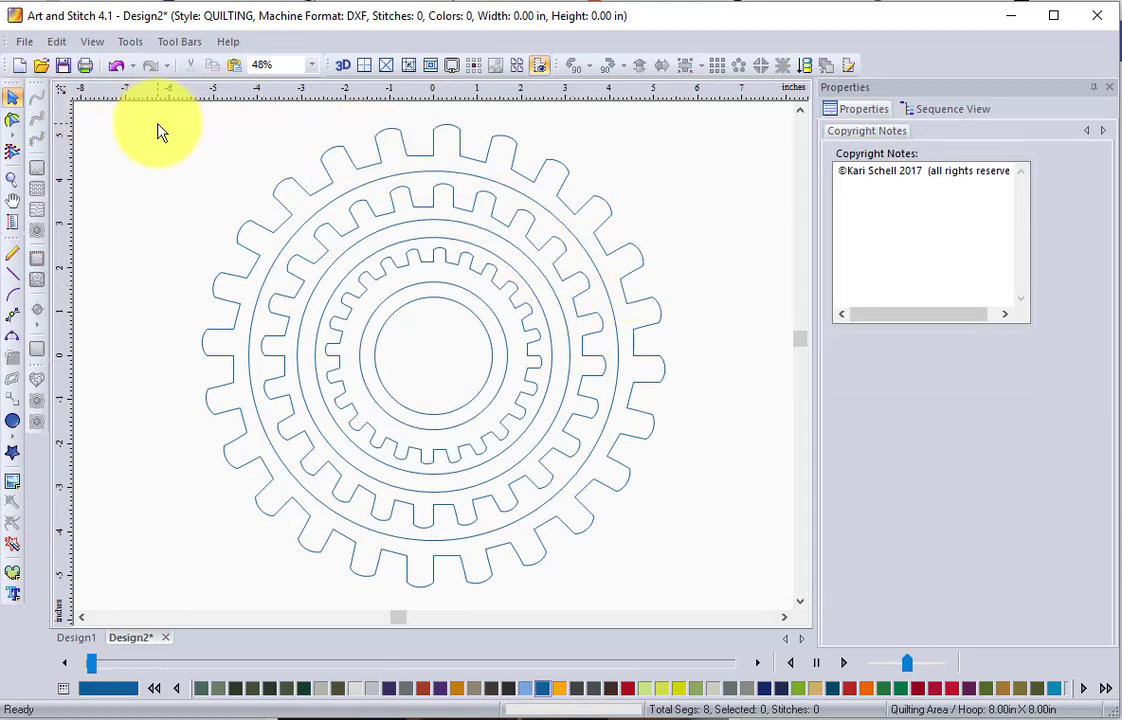
pyautogui.hotkey('ctrl', 'a')
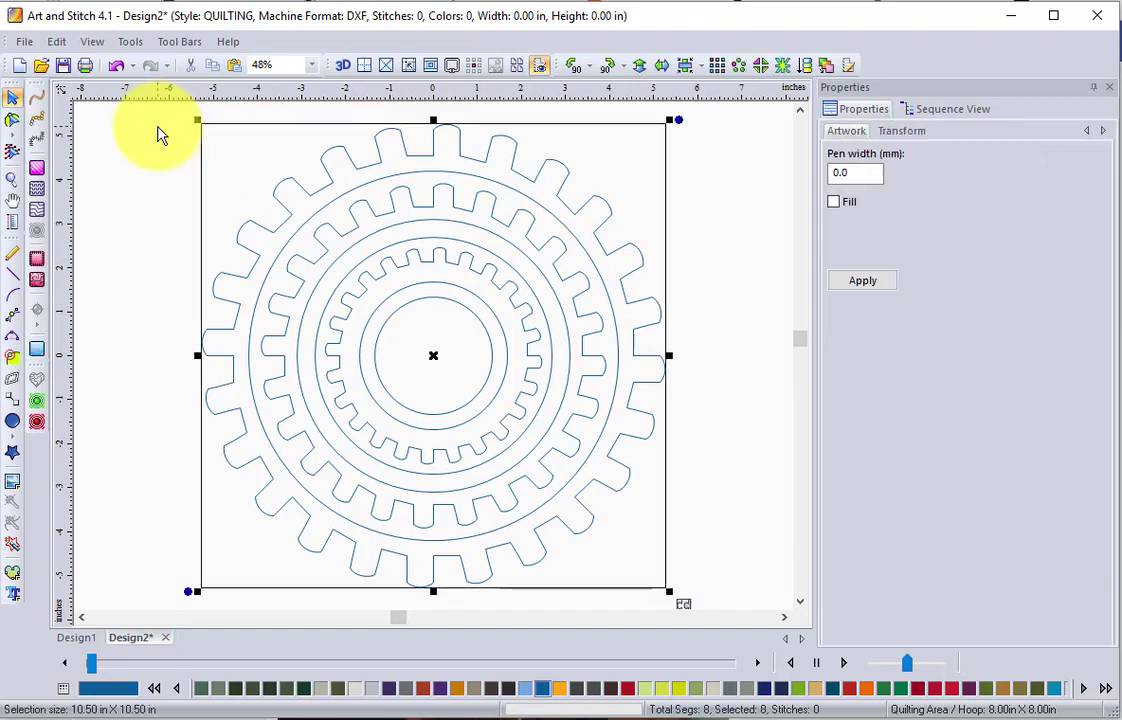
pyautogui.click(40, 103)
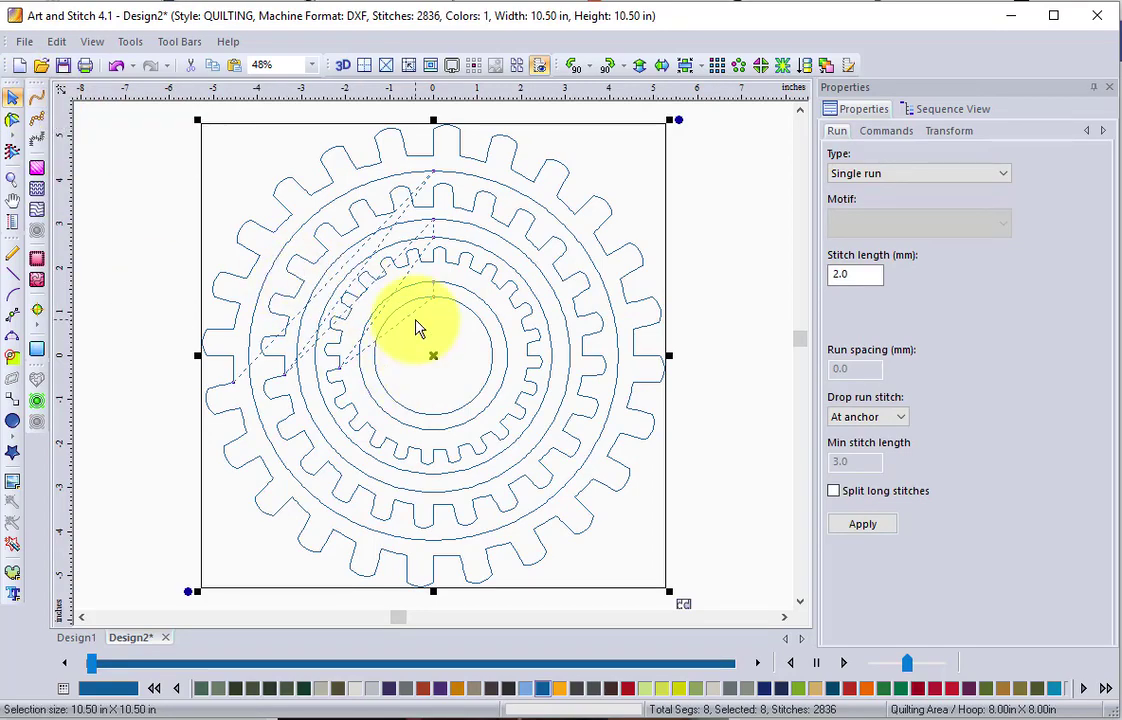
pyautogui.click(846, 664)
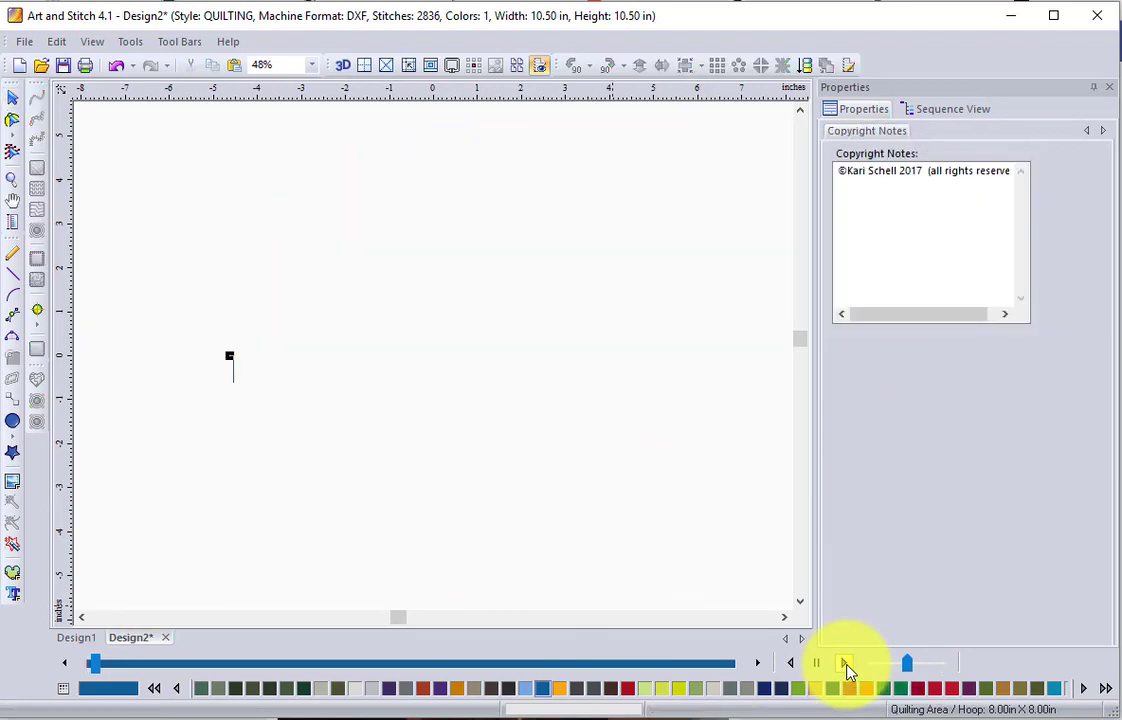
pyautogui.moveTo(900, 676)
pyautogui.mouseDown()
pyautogui.moveTo(945, 670)
pyautogui.moveTo(935, 673)
pyautogui.mouseUp()
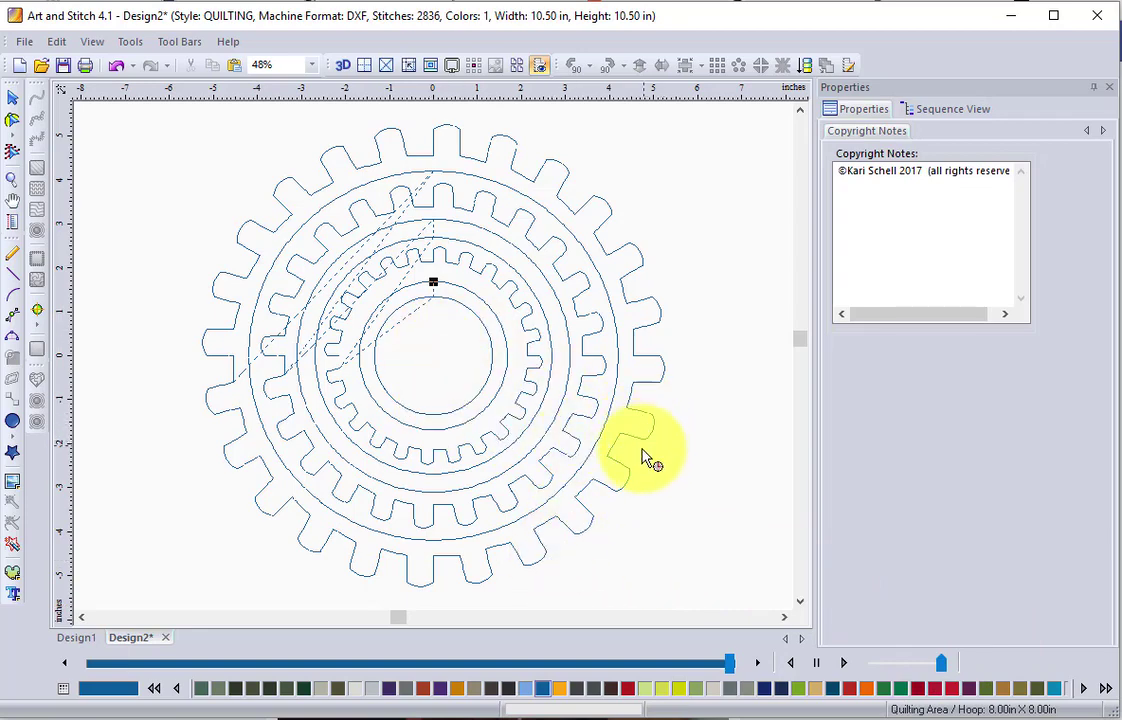
# Save the design in My Designs as String Applique 10.5 in Art and Stitch (ANS) format.
pyautogui.click(24, 42)
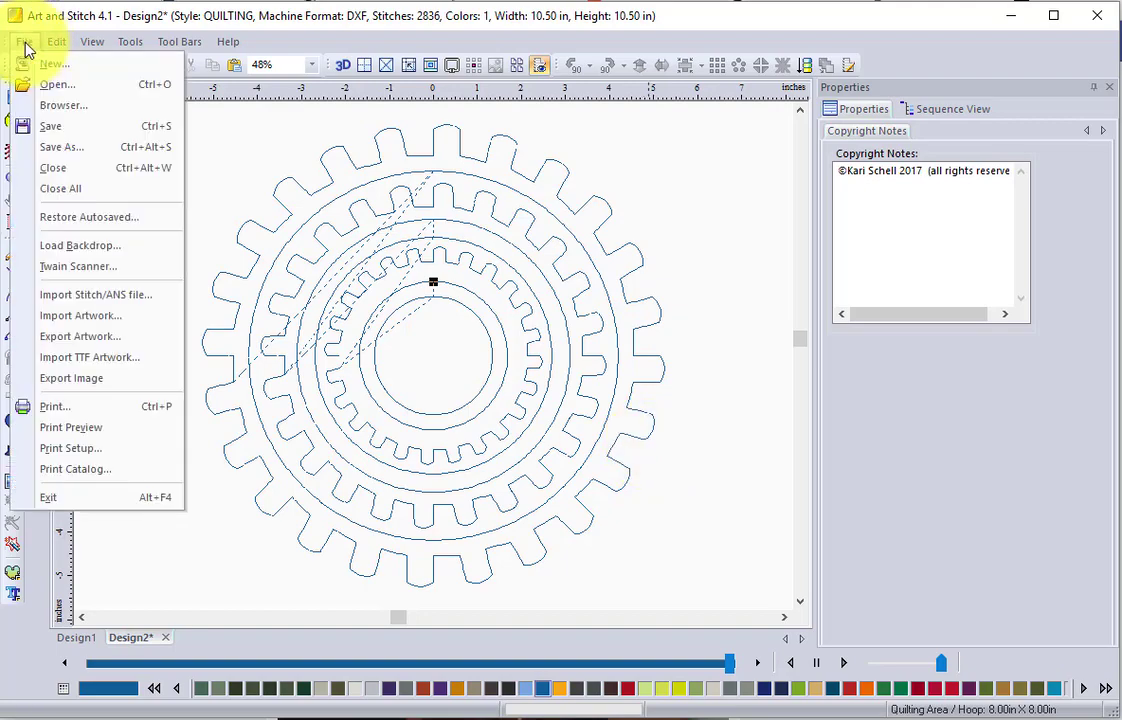
pyautogui.click(73, 150)
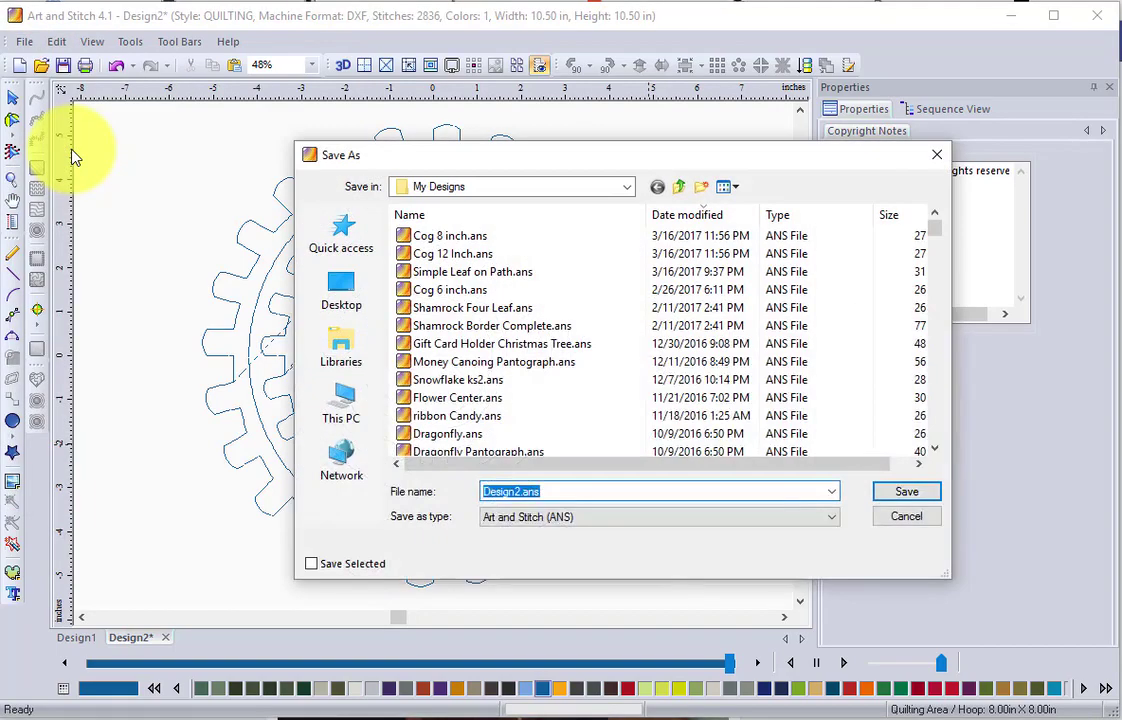
pyautogui.write('String Applique')
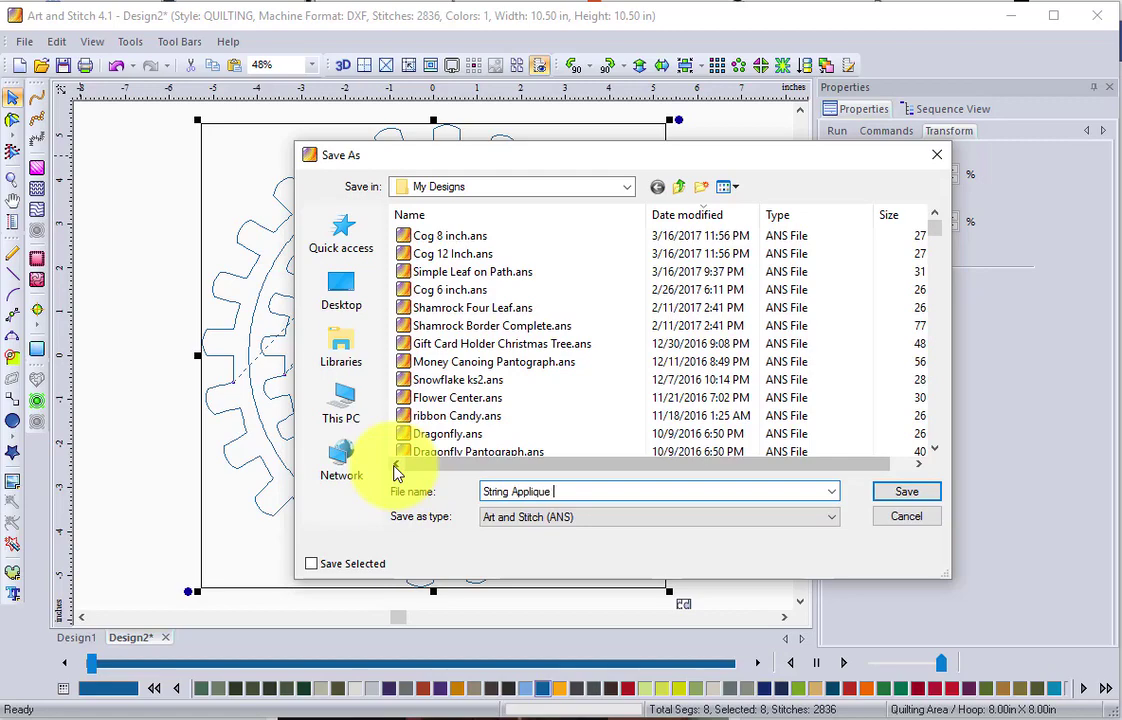
pyautogui.write('10.5')
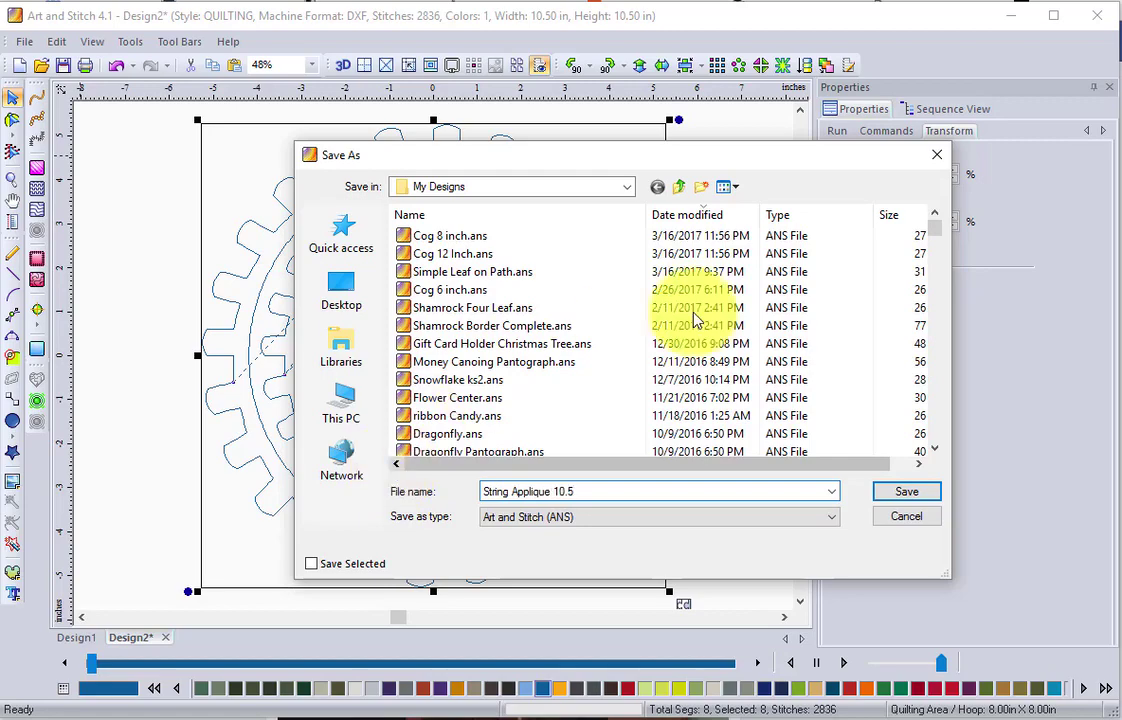
pyautogui.click(906, 490)
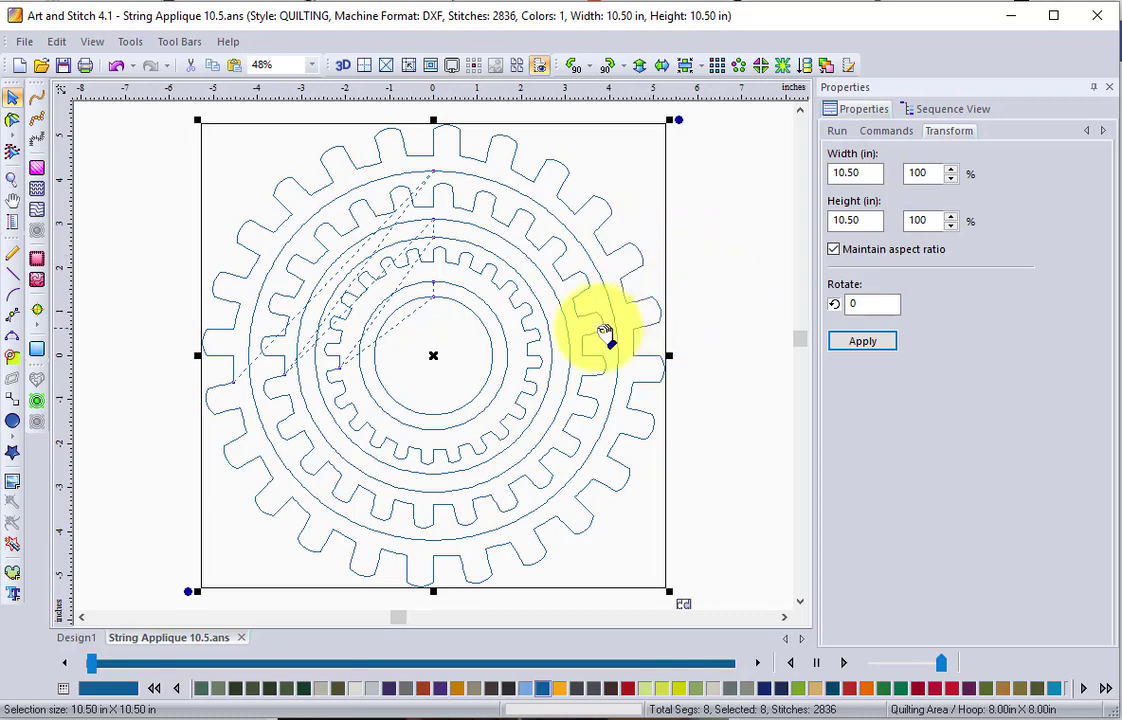
# Delete the outermost toothed ring and the large circle directly inside it.
pyautogui.click(688, 236)
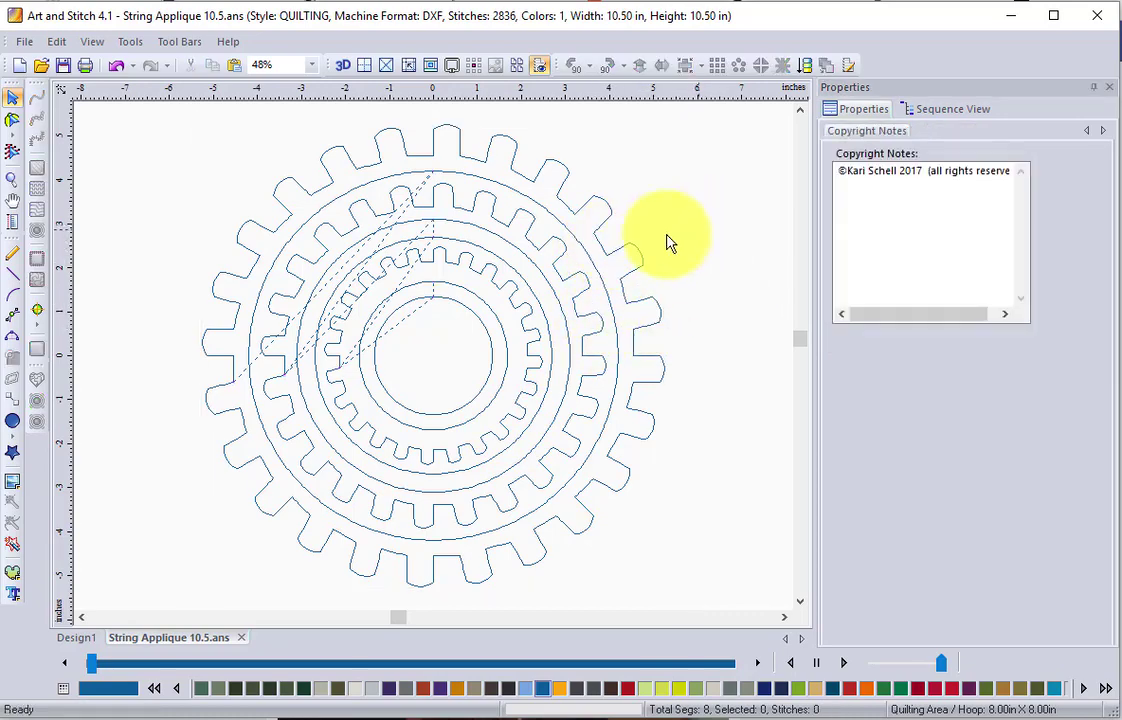
pyautogui.click(590, 210)
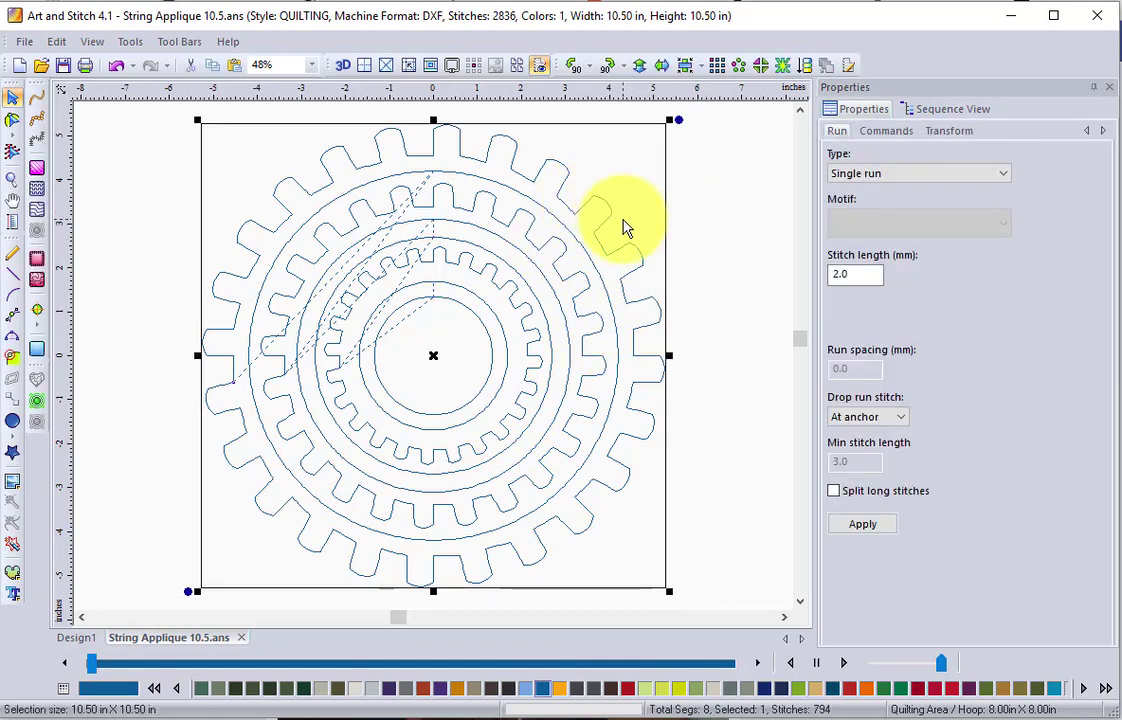
pyautogui.press('Delete')
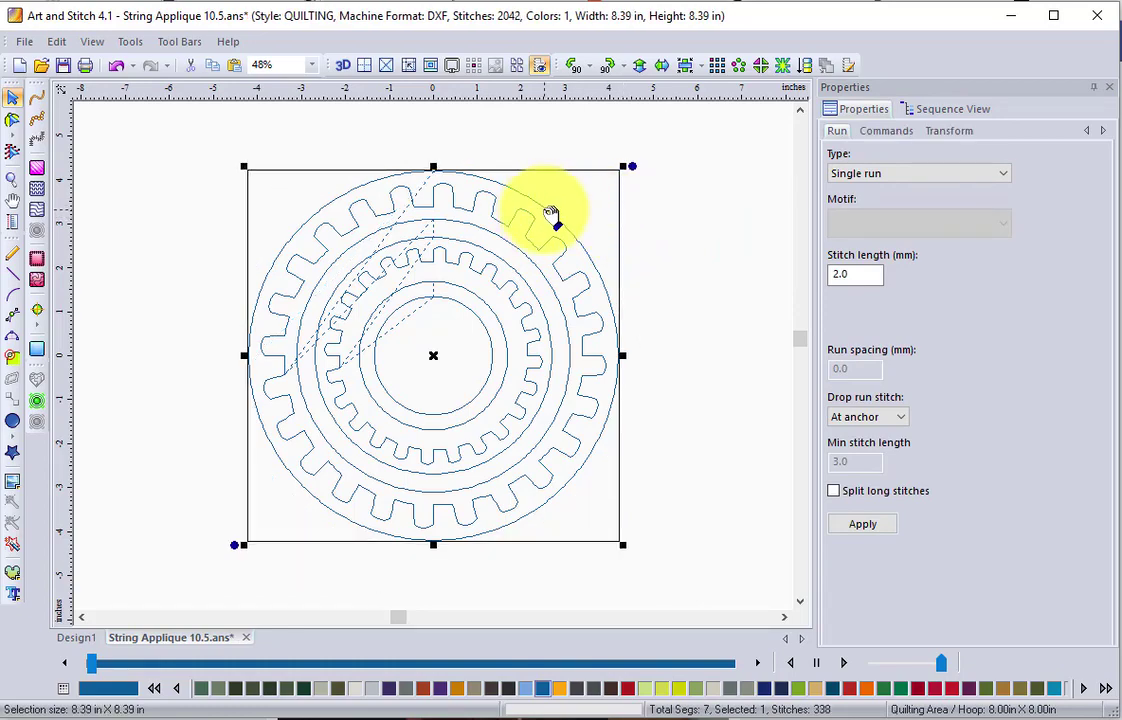
pyautogui.press('Delete')
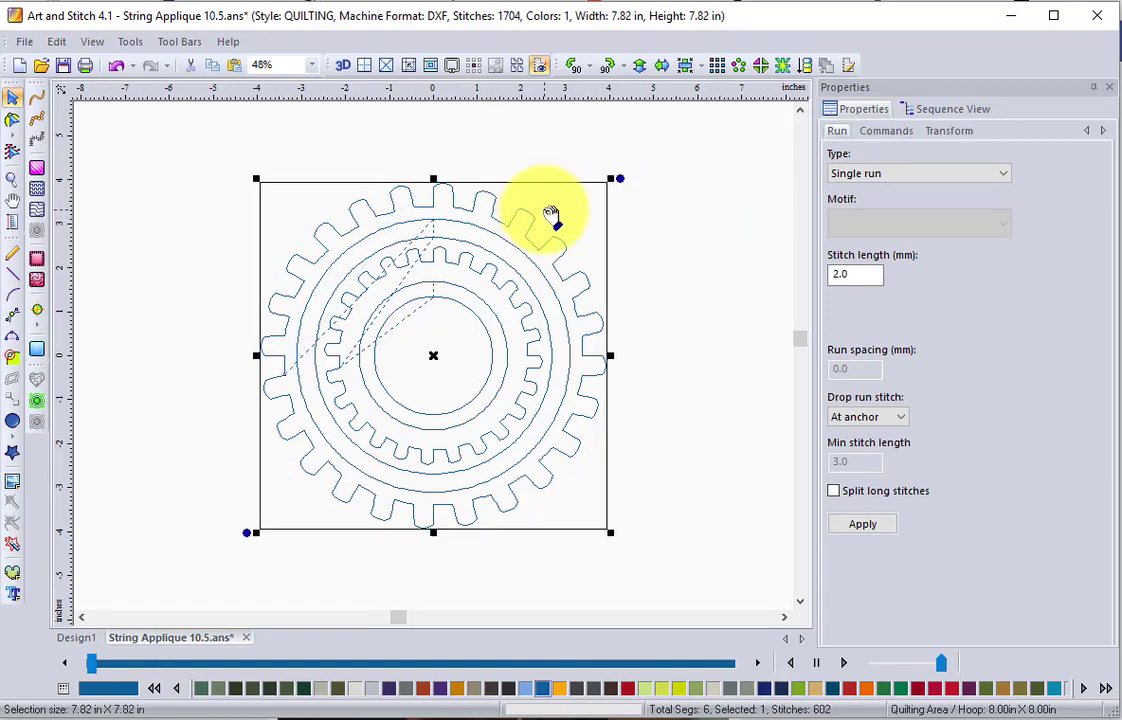
pyautogui.click(656, 271)
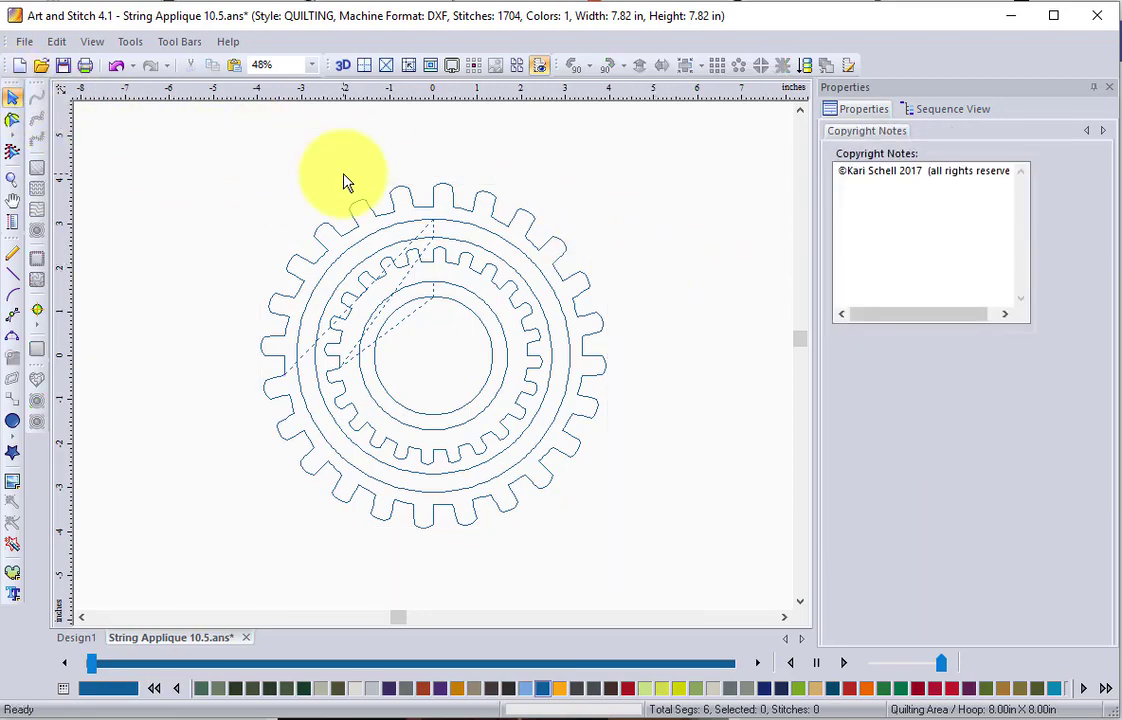
# Resize all the remaining rings together to about 7 in across with the aspect ratio maintained, and center them.
pyautogui.hotkey('ctrl', 'a')
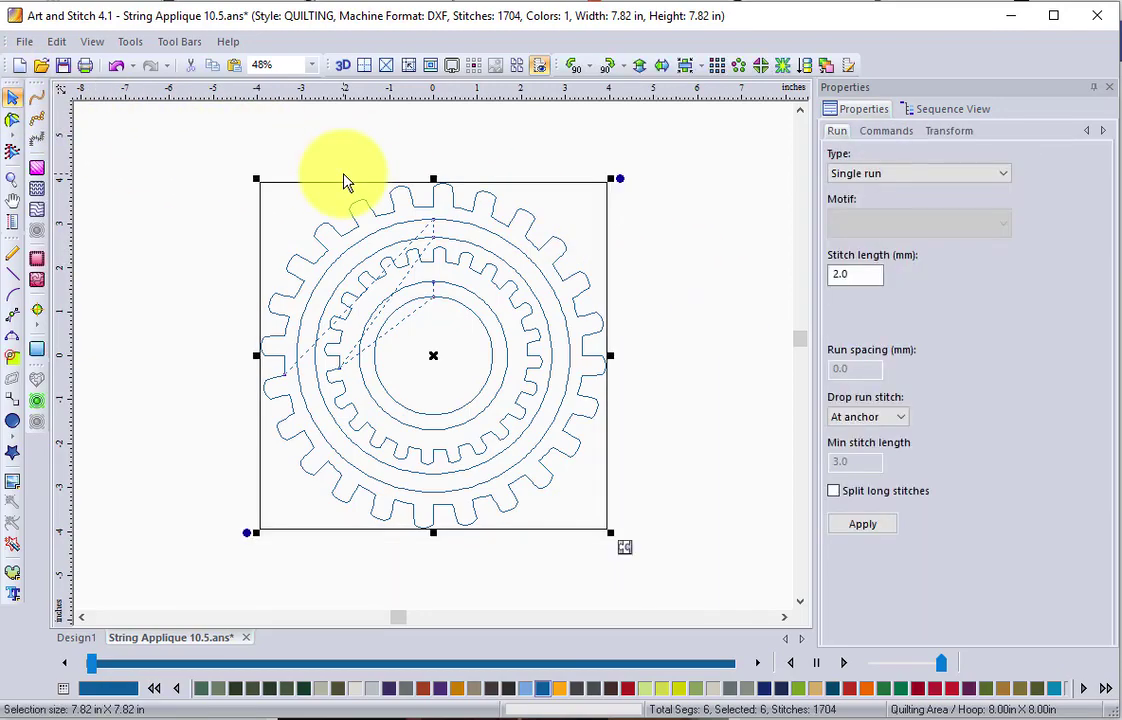
pyautogui.click(975, 111)
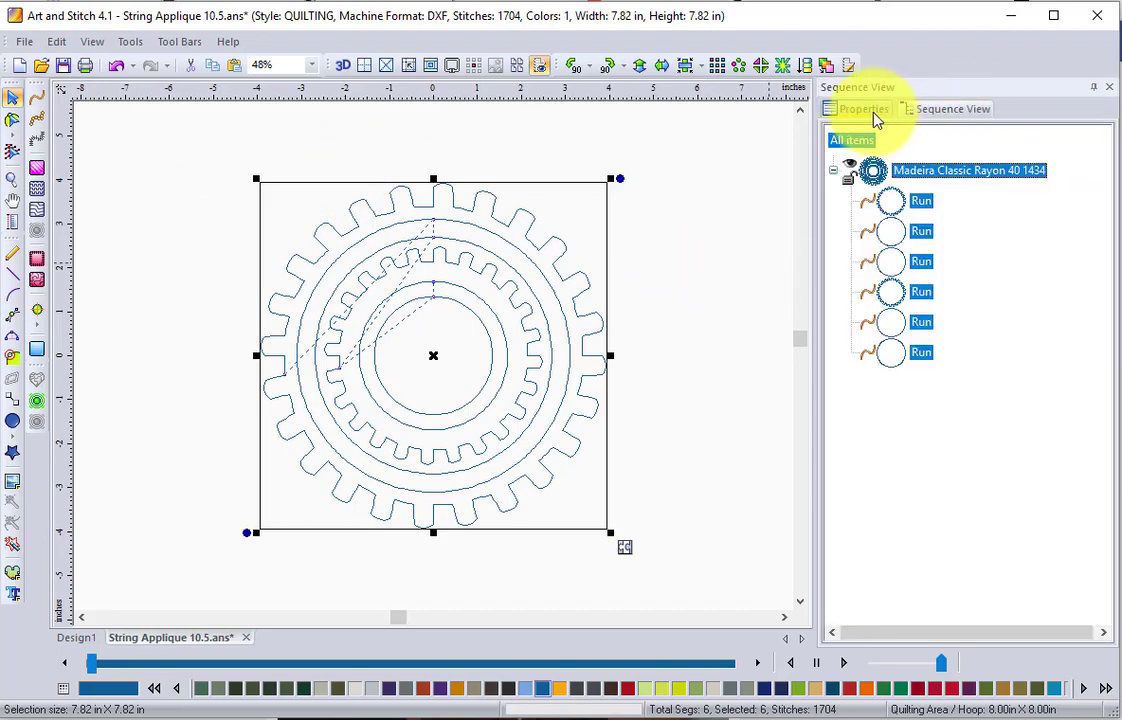
pyautogui.click(872, 112)
pyautogui.click(945, 134)
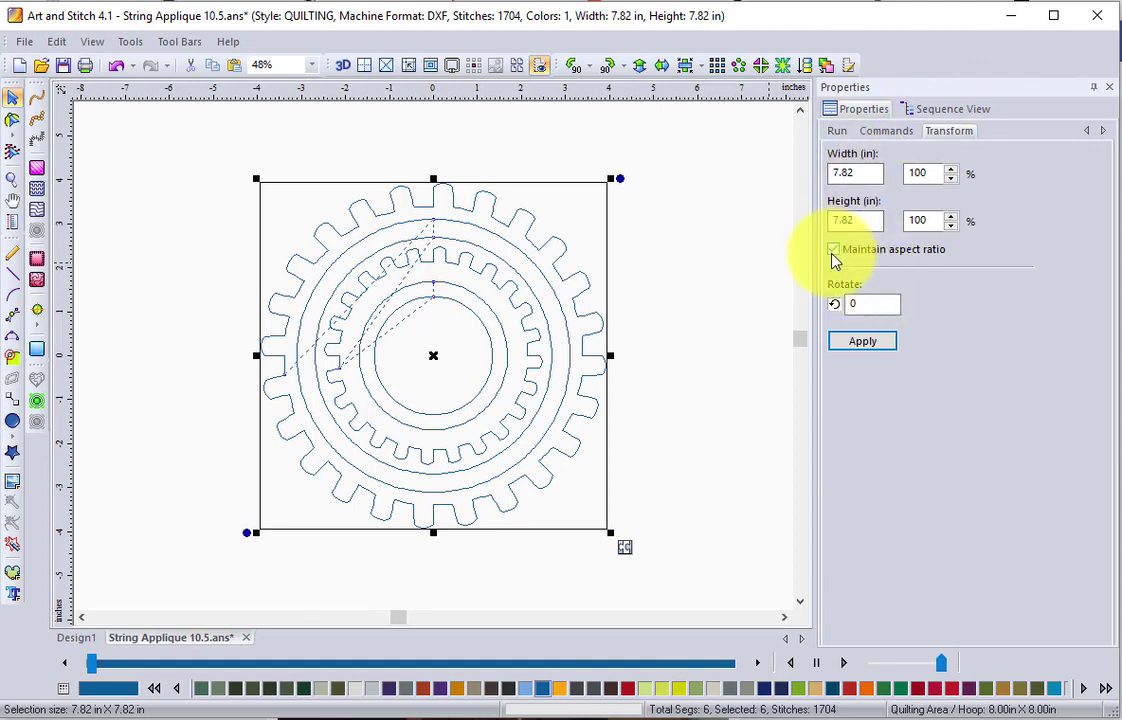
pyautogui.doubleClick(855, 172)
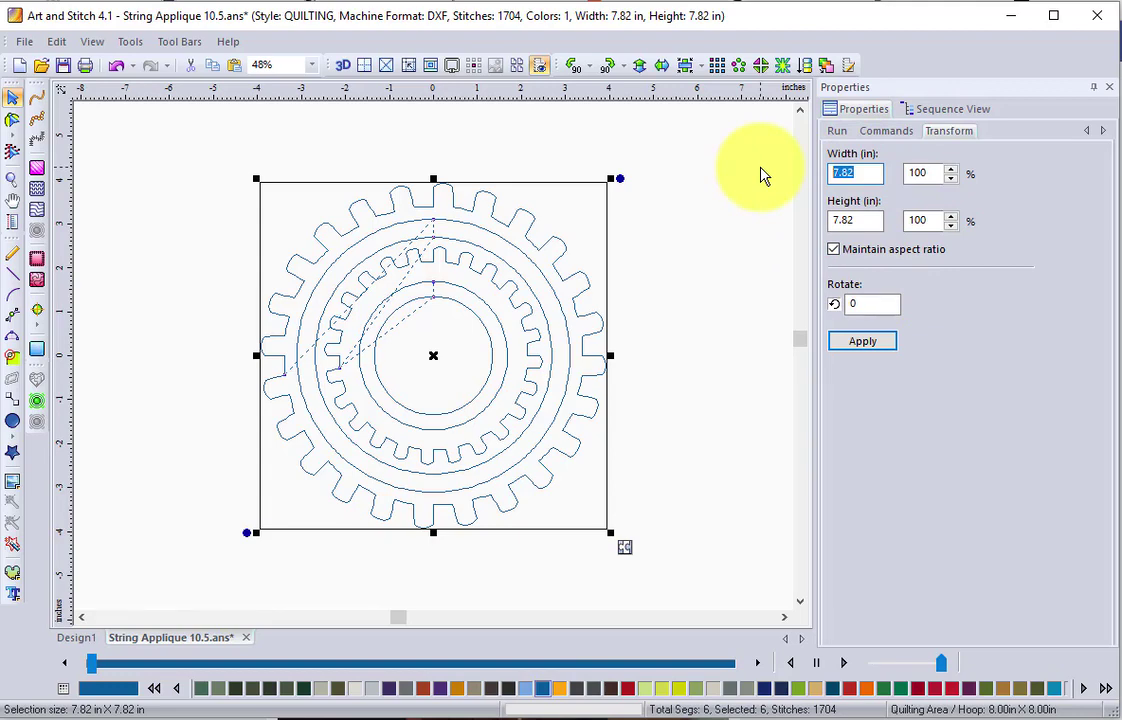
pyautogui.click(868, 346)
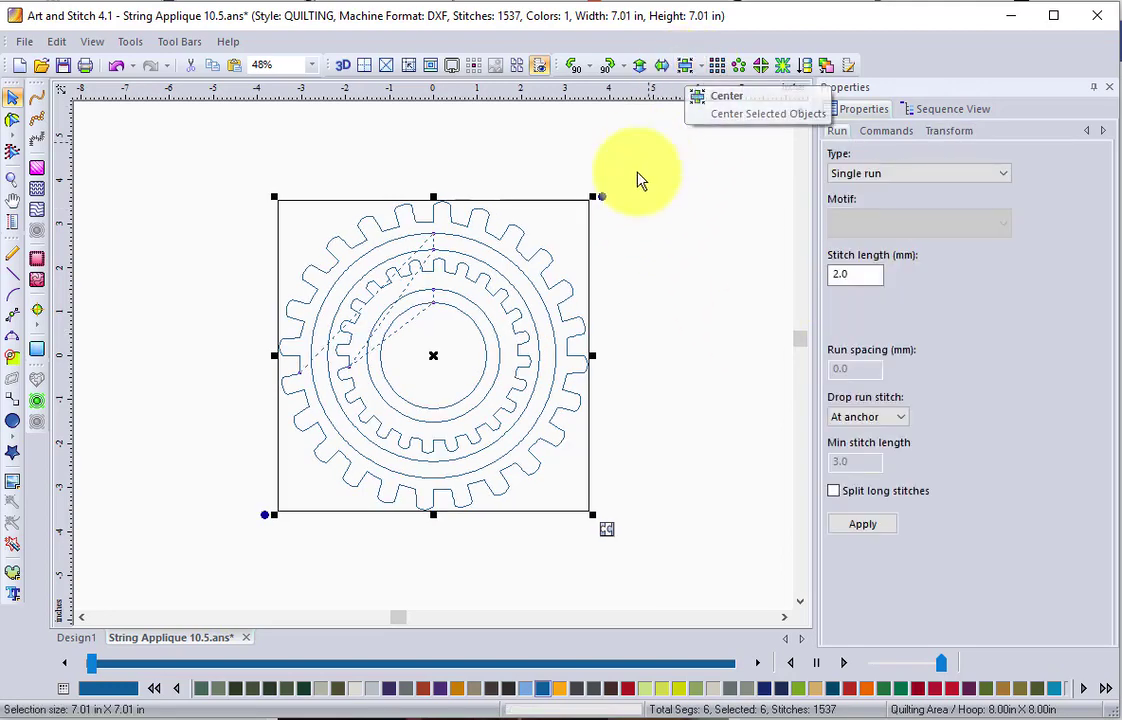
pyautogui.click(646, 261)
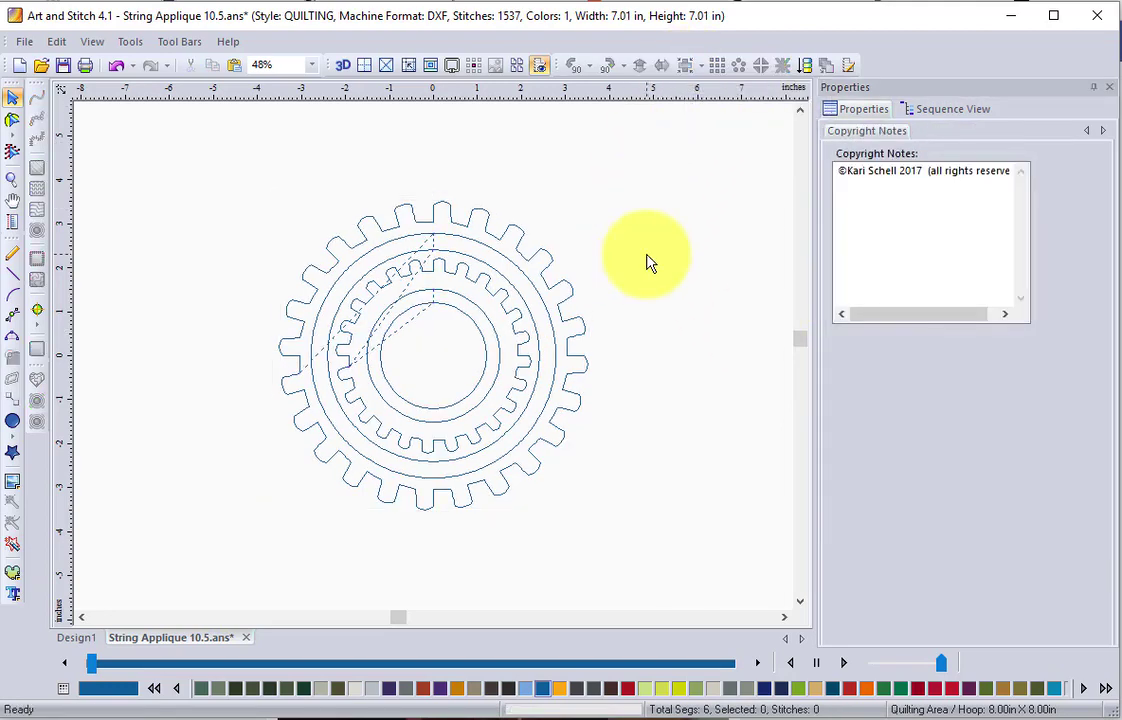
# Save the resized design as a new file named String Applique 7.ans in My Designs, in Art and Stitch (ANS) format.
pyautogui.click(25, 43)
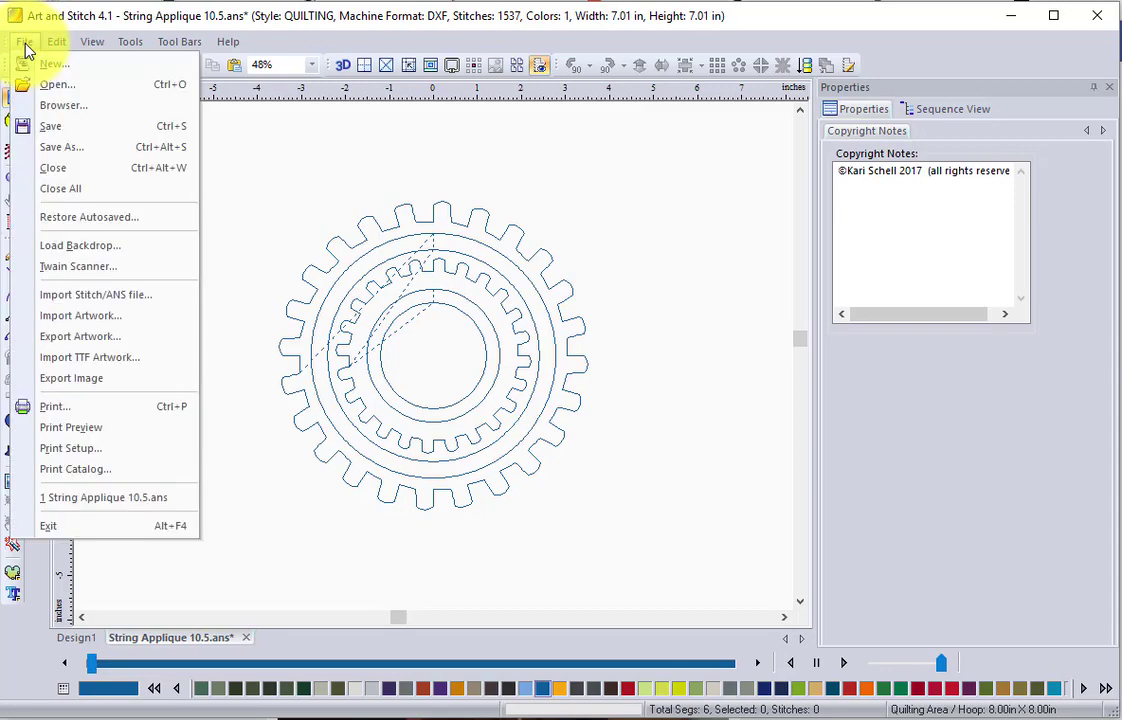
pyautogui.click(57, 146)
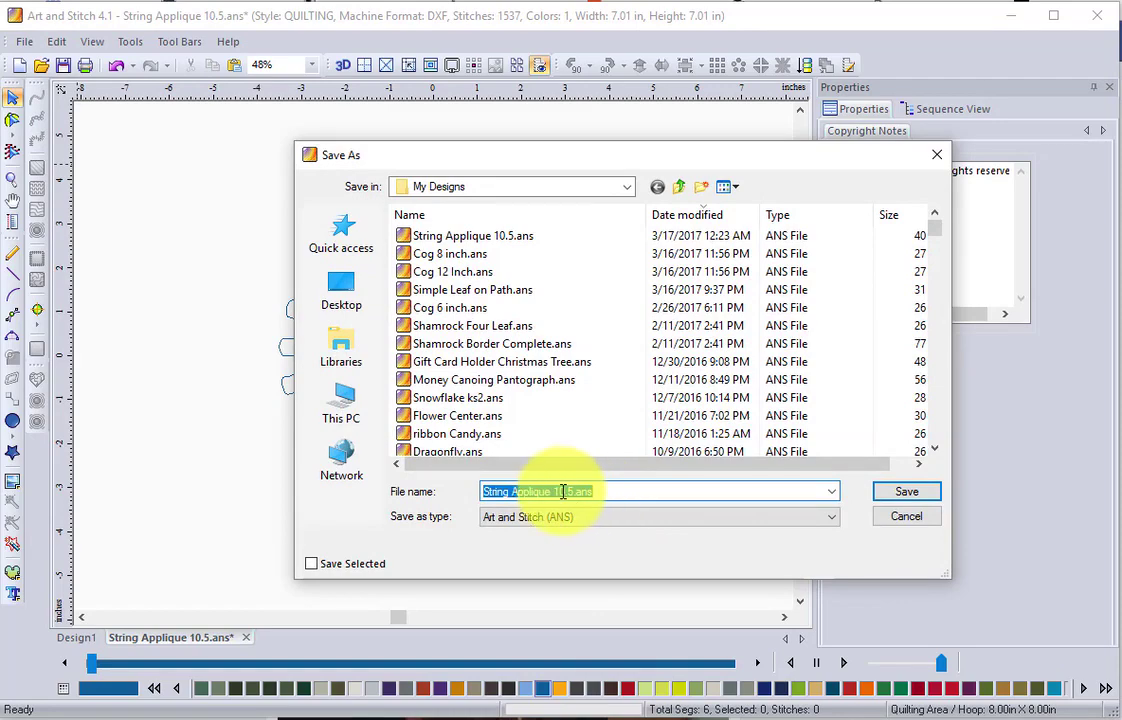
pyautogui.moveTo(573, 491); pyautogui.dragTo(558, 491)
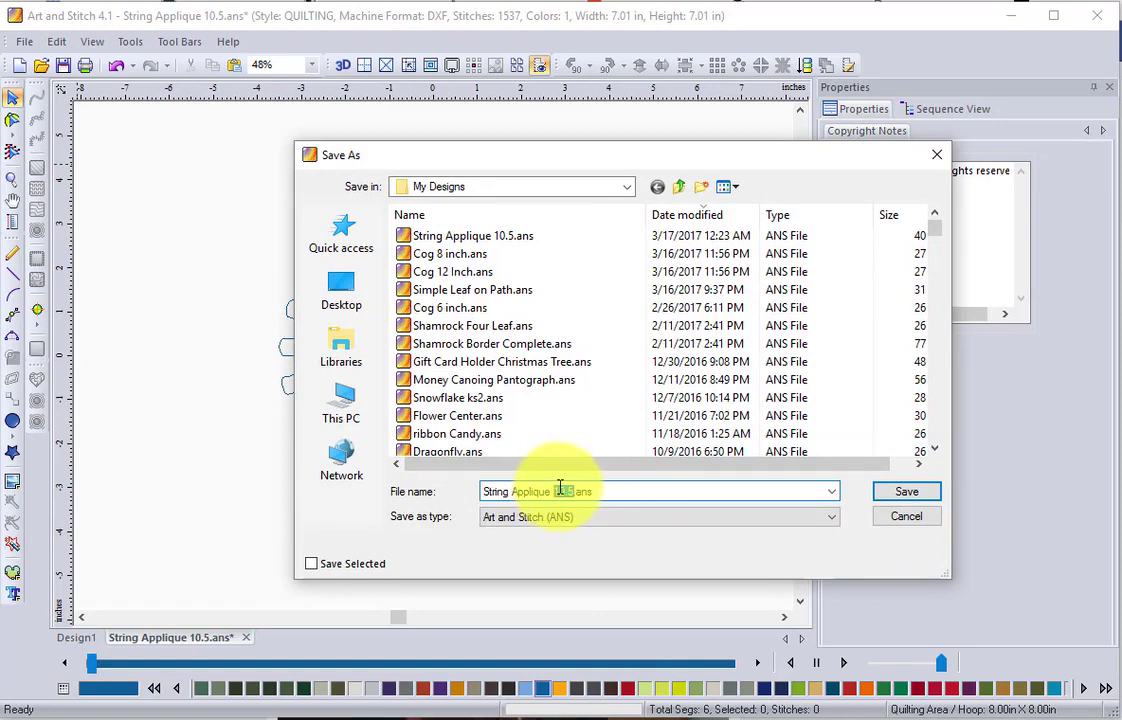
pyautogui.write('7')
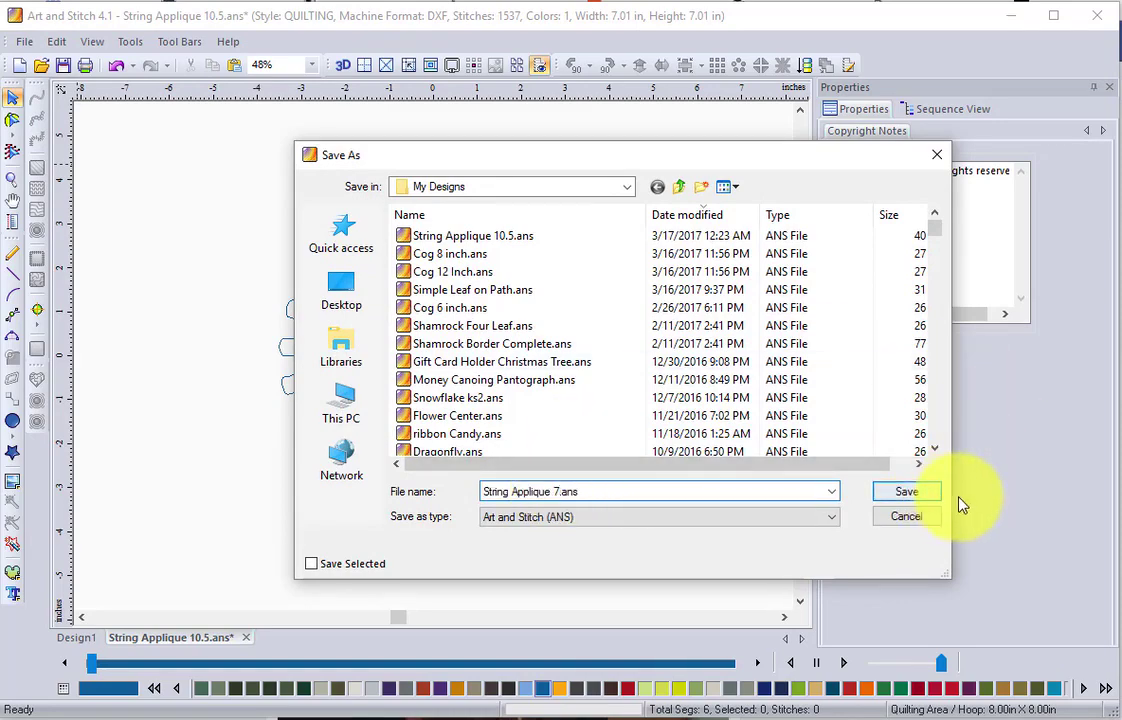
pyautogui.click(906, 491)
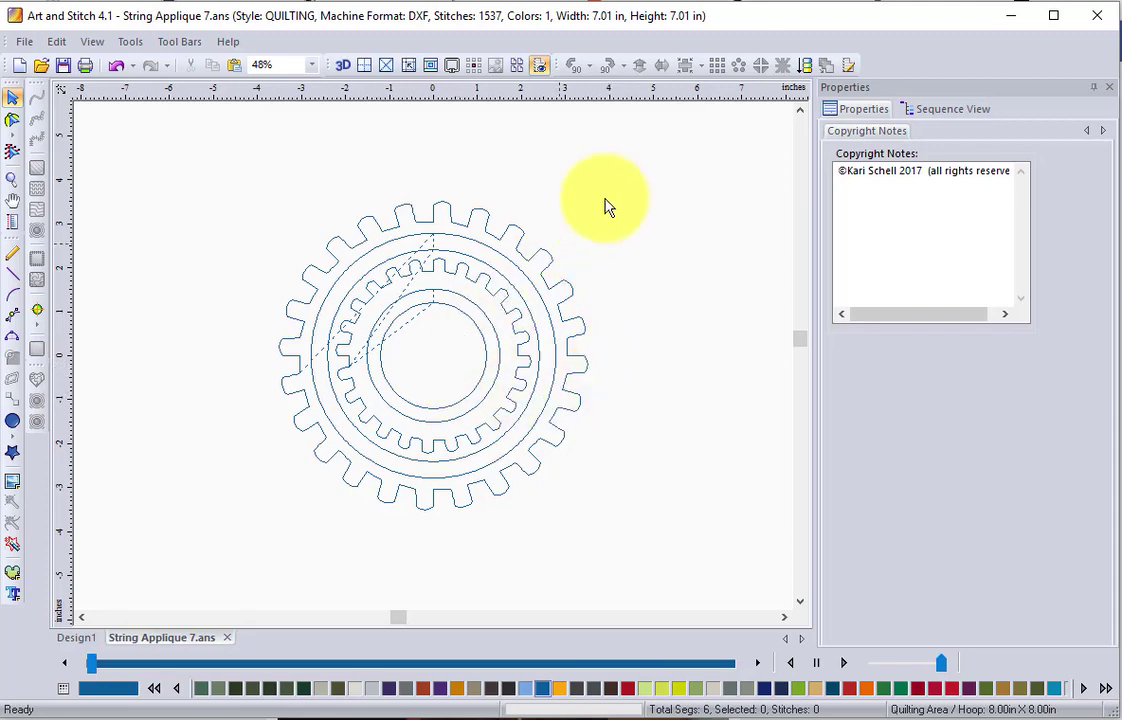
# Delete the outer toothed ring and the two largest circles, keeping only the inner toothed ring and the two smallest circles.
pyautogui.click(525, 243)
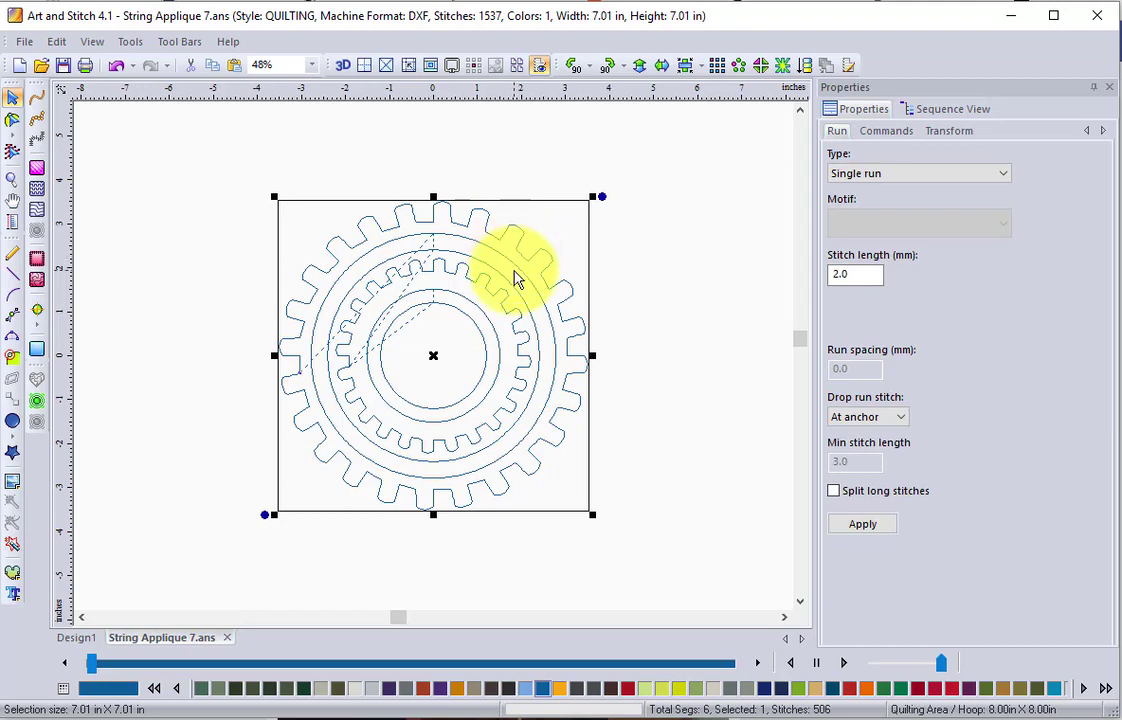
pyautogui.press('Delete')
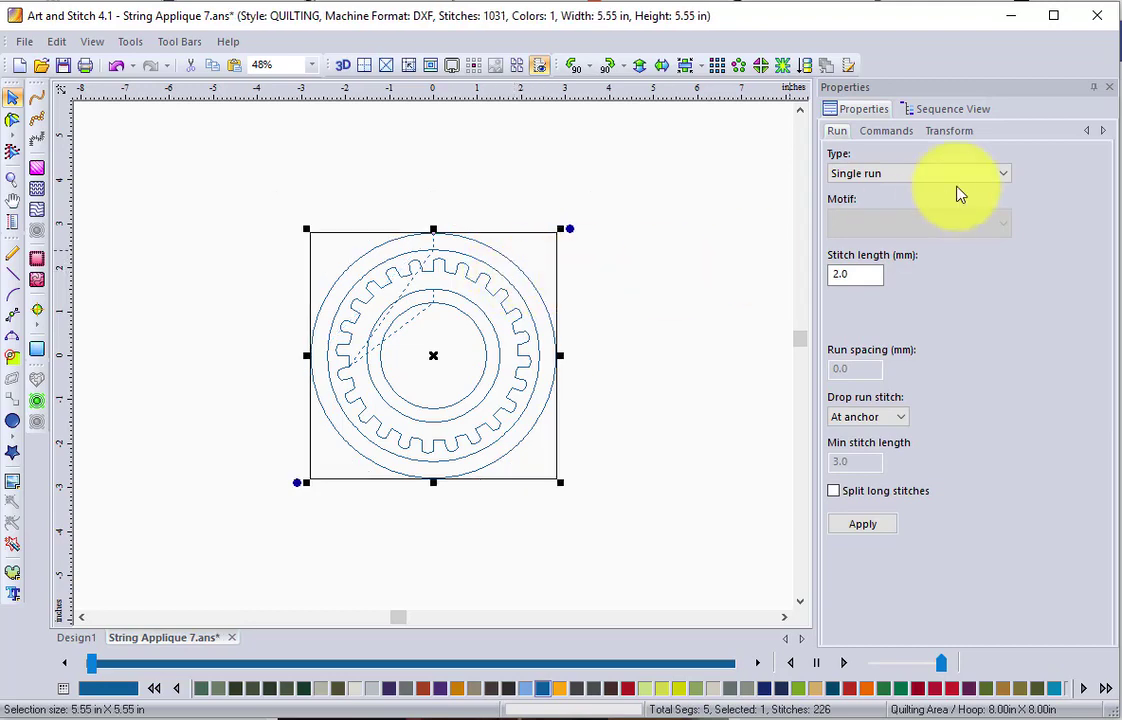
pyautogui.click(962, 109)
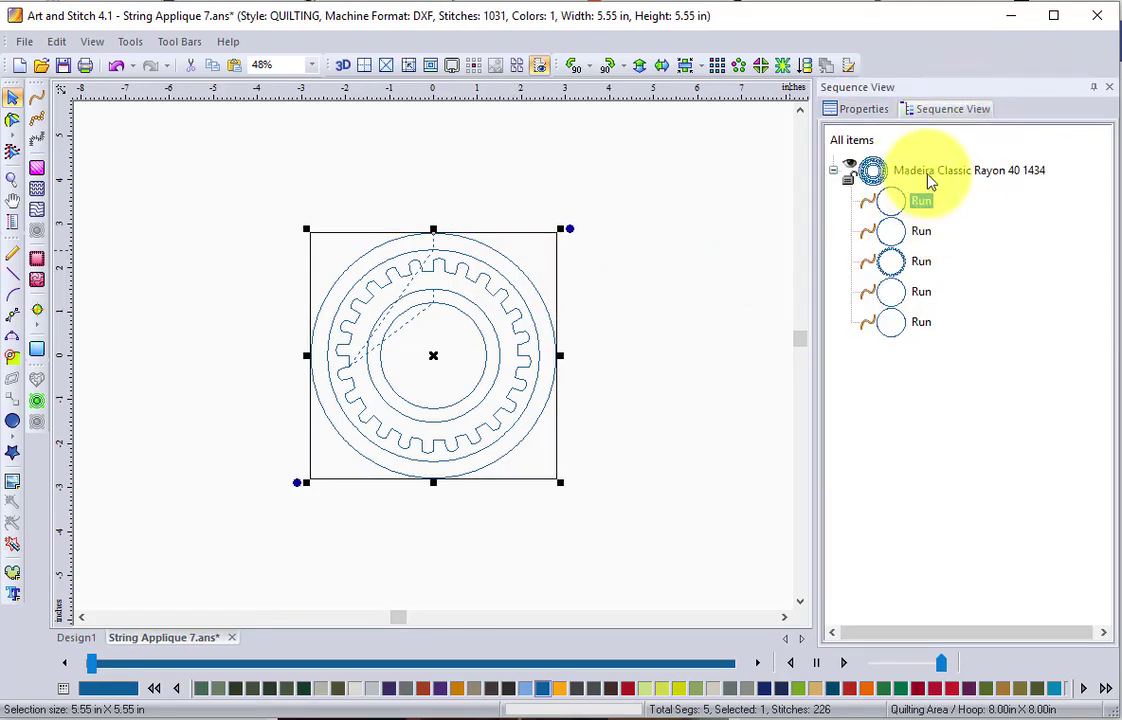
pyautogui.click(928, 233)
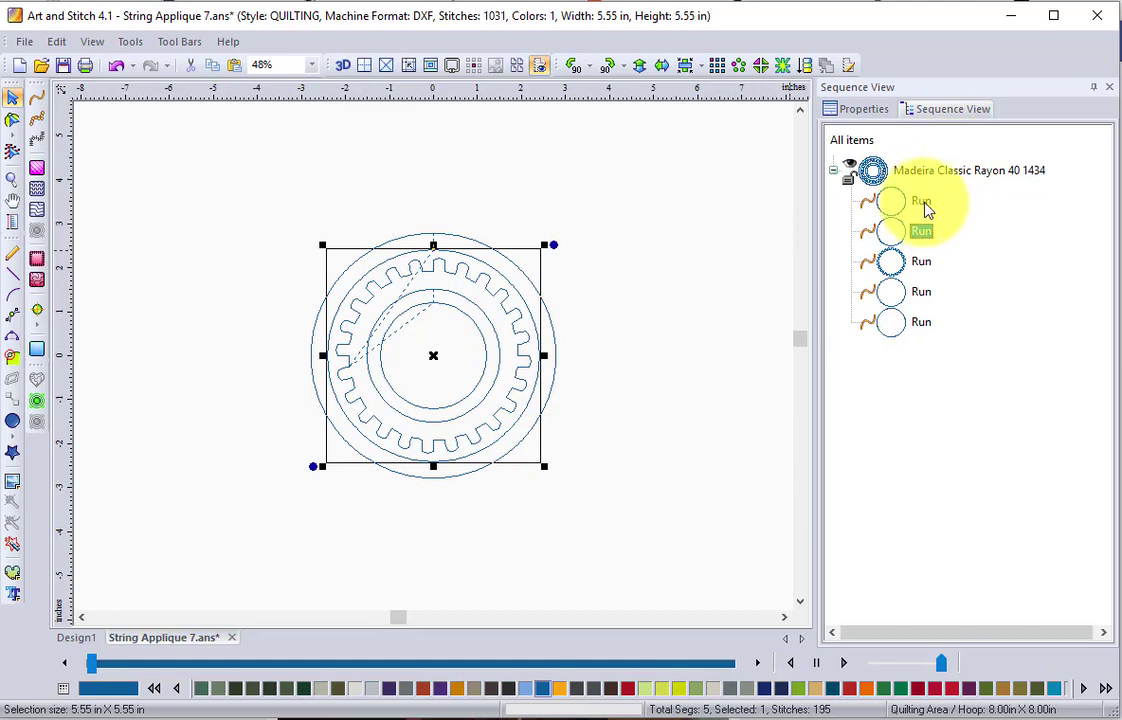
pyautogui.keyDown('ctrl'); pyautogui.click(997, 210); pyautogui.keyUp('ctrl')
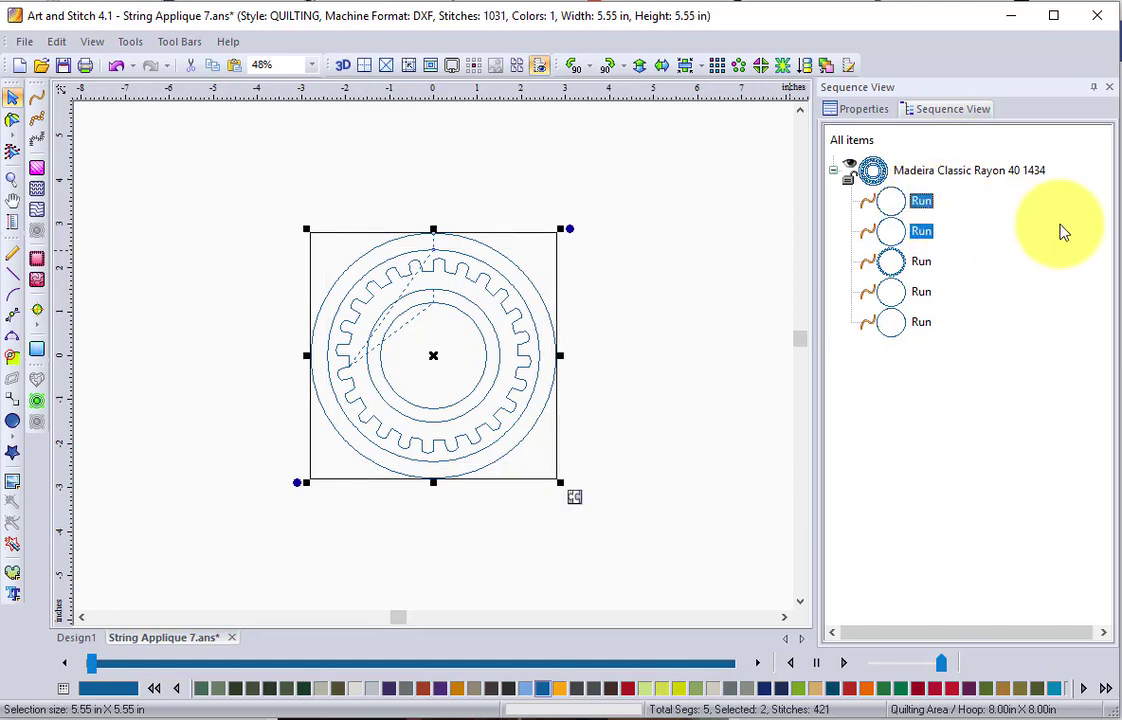
pyautogui.press('Delete')
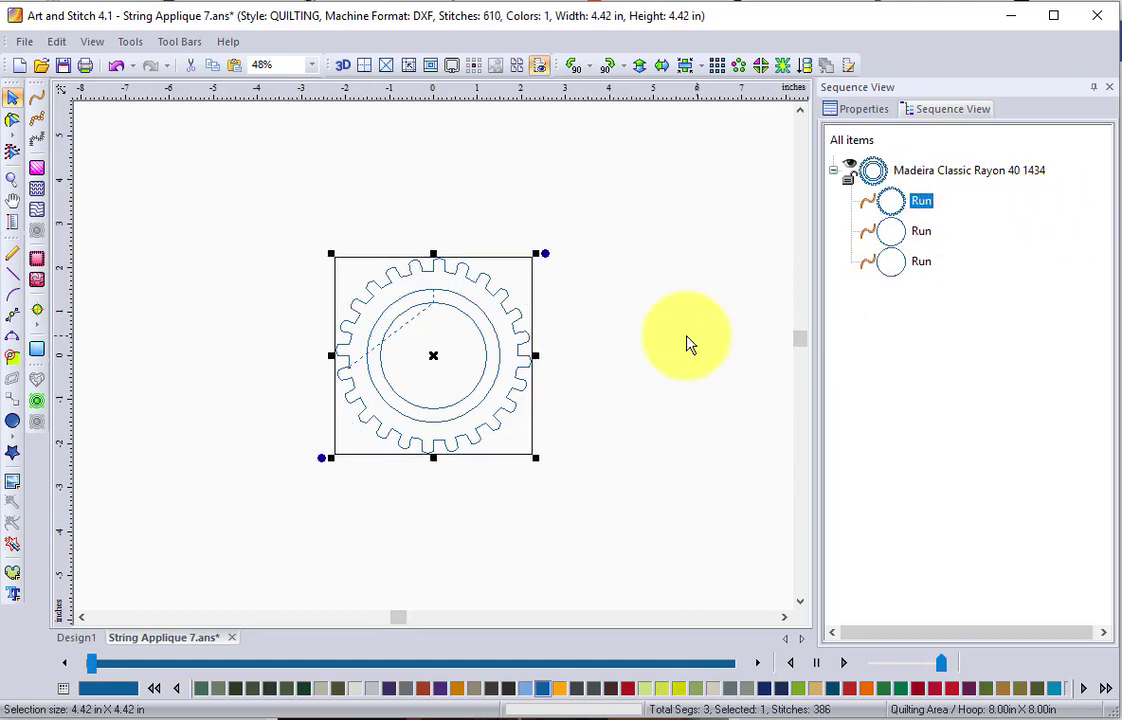
pyautogui.click(686, 342)
pyautogui.hotkey('ctrl', '0')
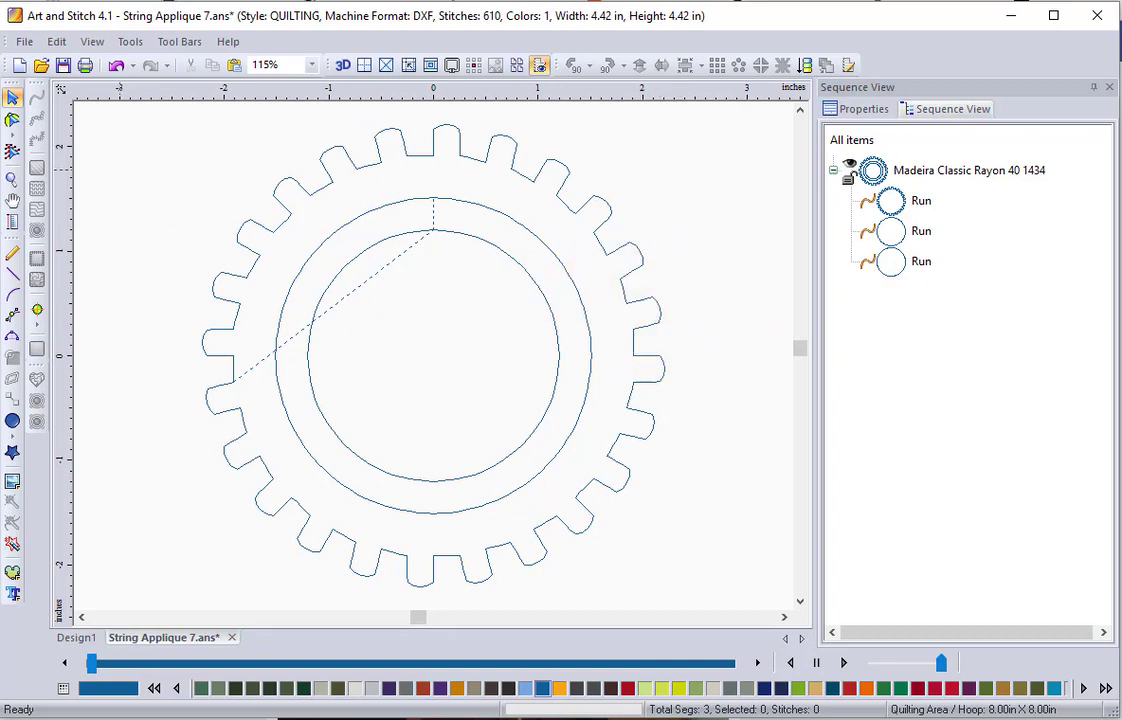
# Save the three-ring design as a new file named String Applique 6.ans in My Designs, in Art and Stitch (ANS) format.
pyautogui.click(25, 43)
pyautogui.click(55, 141)
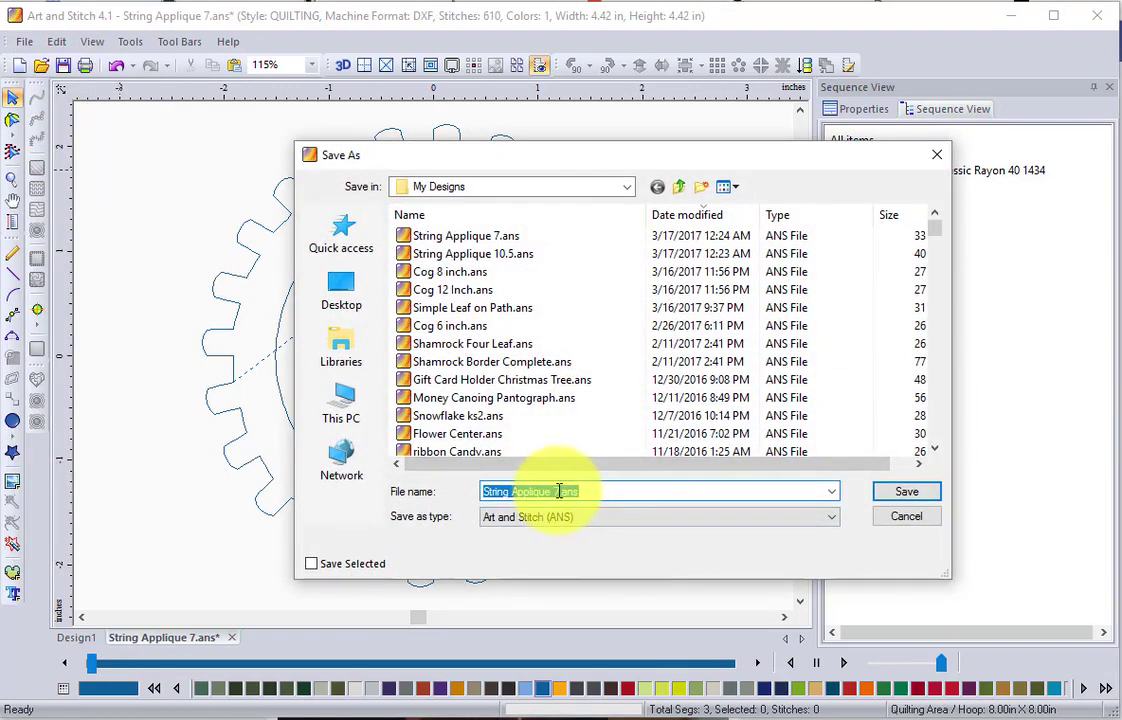
pyautogui.doubleClick(559, 491)
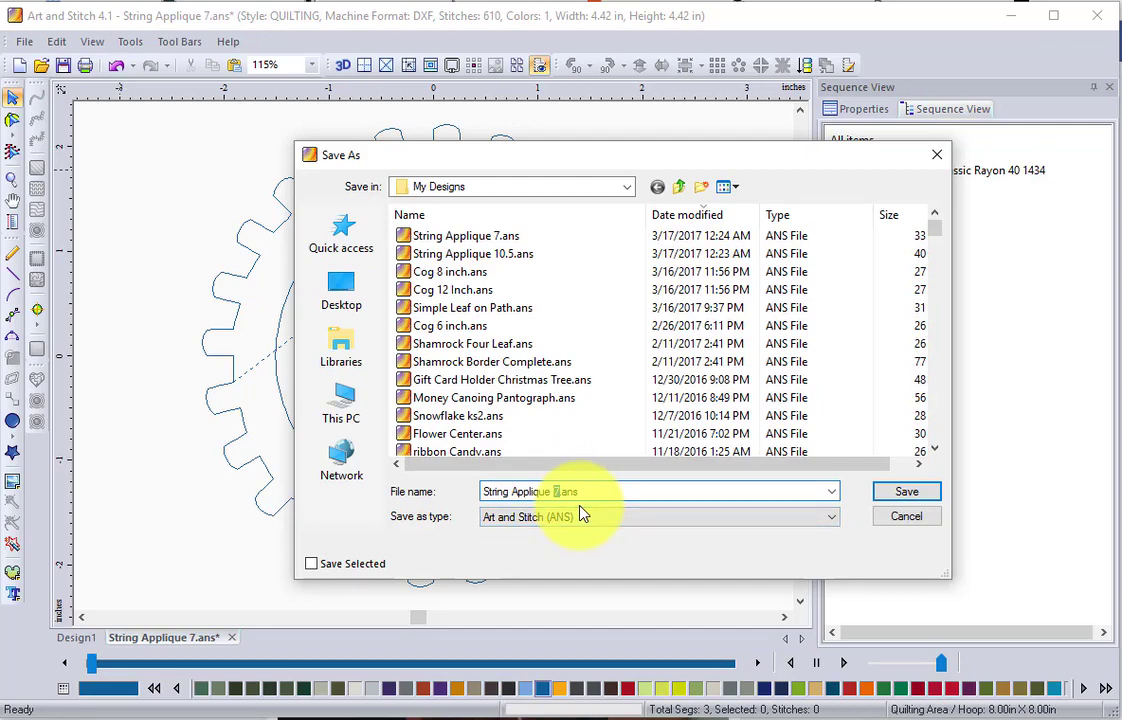
pyautogui.write('6')
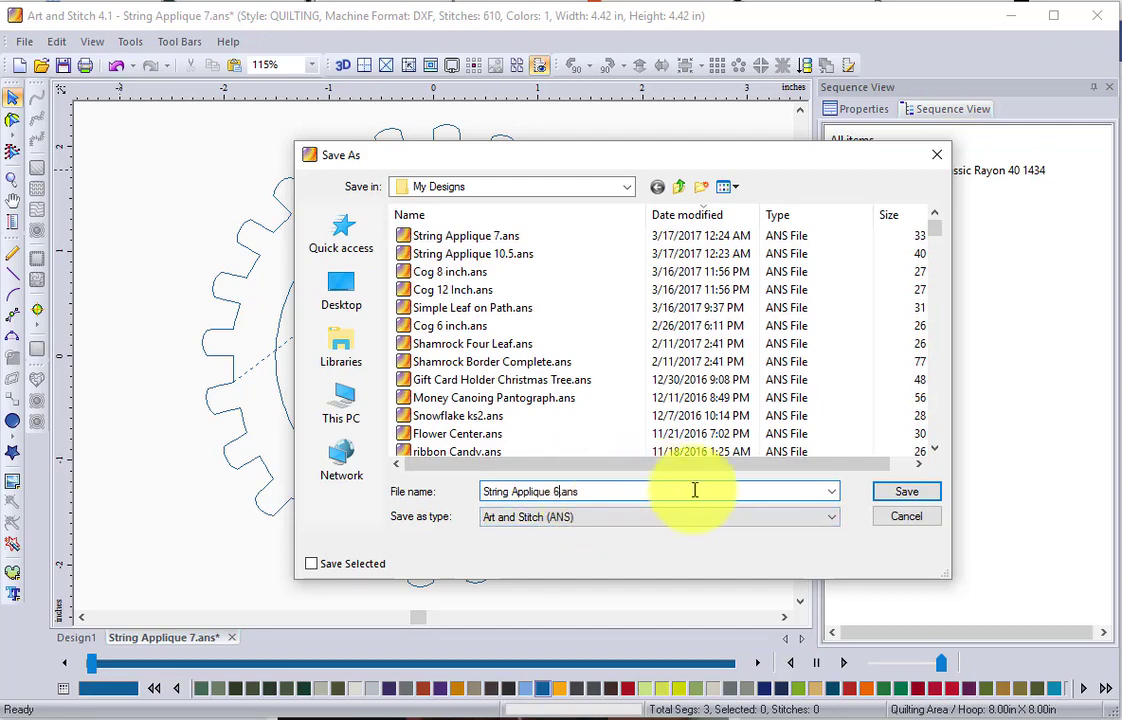
pyautogui.click(906, 491)
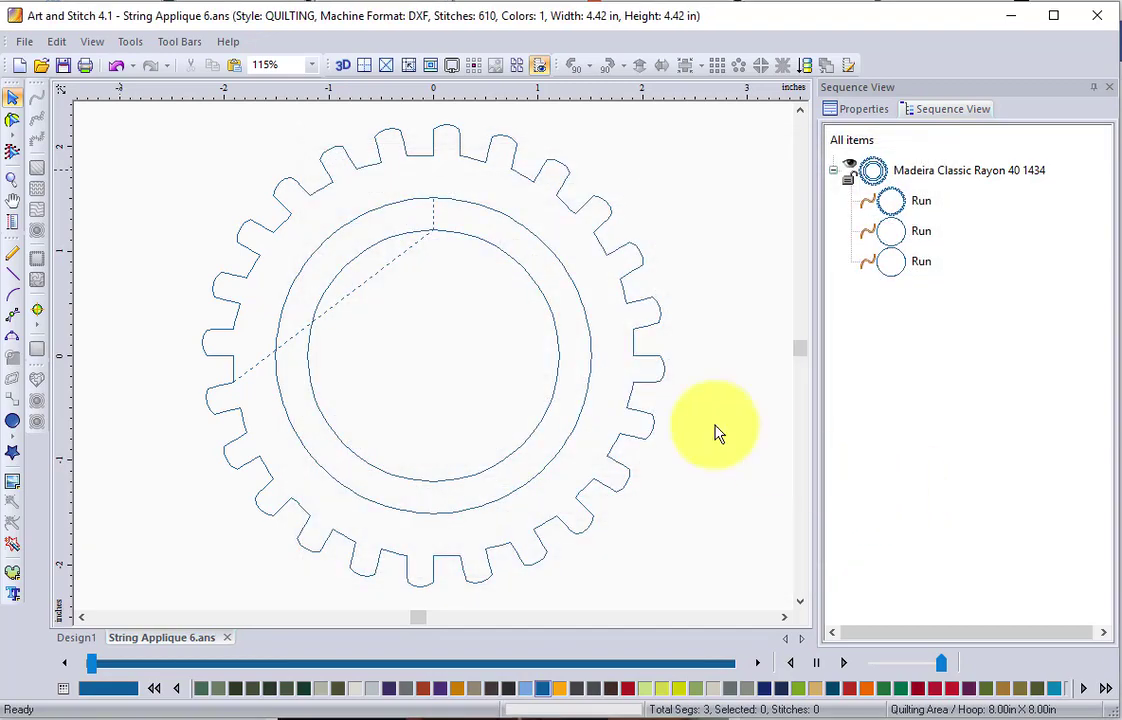